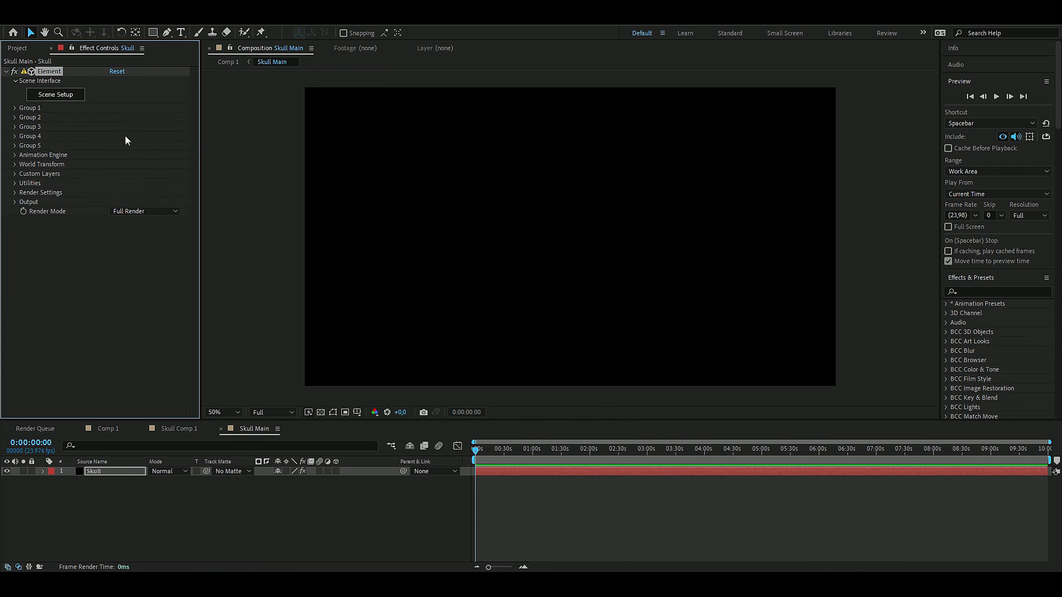
# - Apply the Physical preset material Chrome to the skull model in the Element scene setup and accept the scene
pyautogui.click(54, 95)
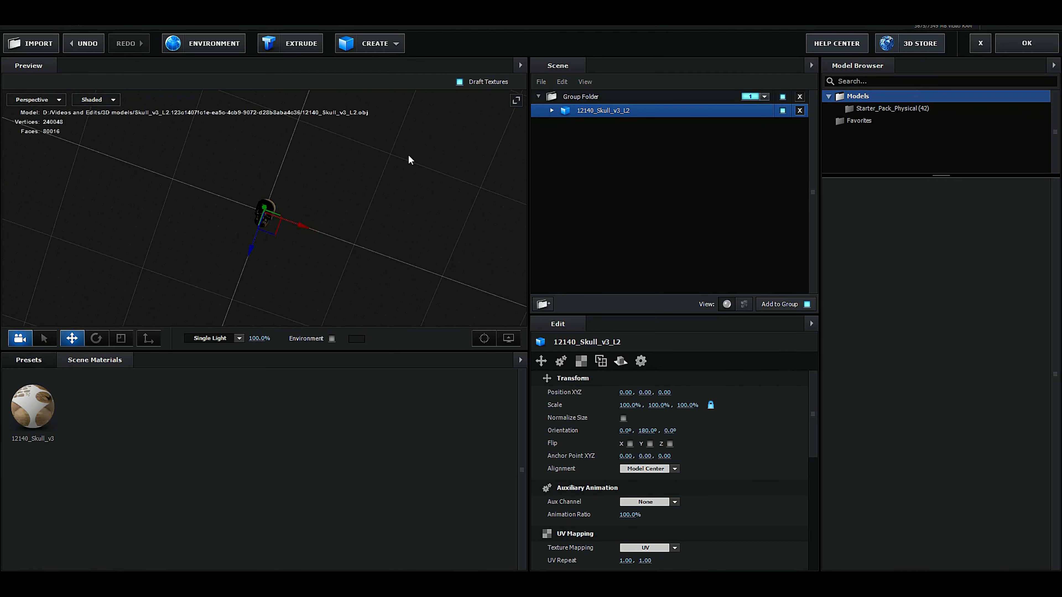
pyautogui.moveTo(409, 154); pyautogui.dragTo(365, 307)
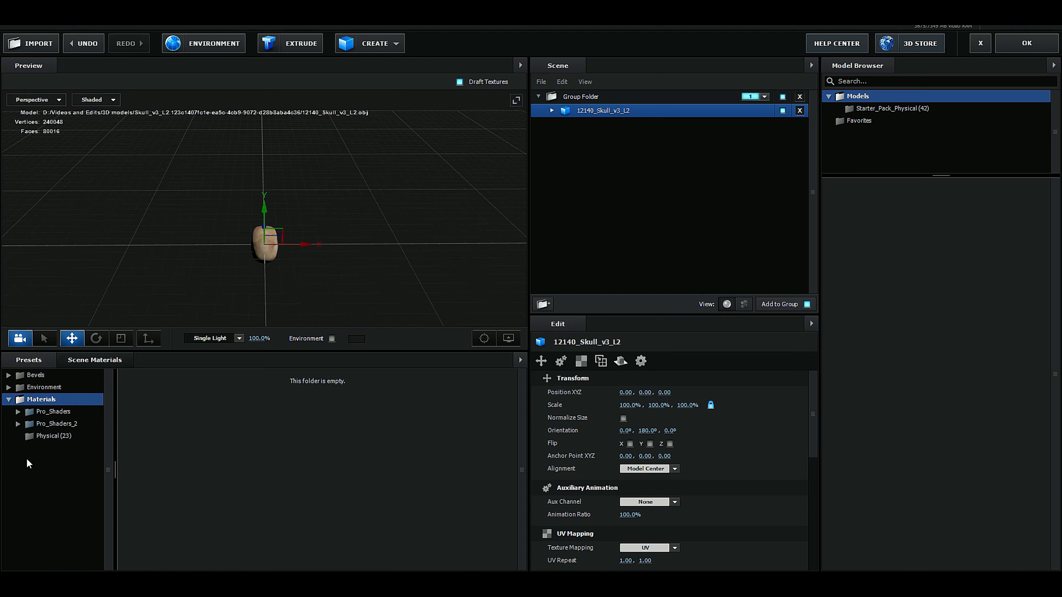
pyautogui.click(58, 437)
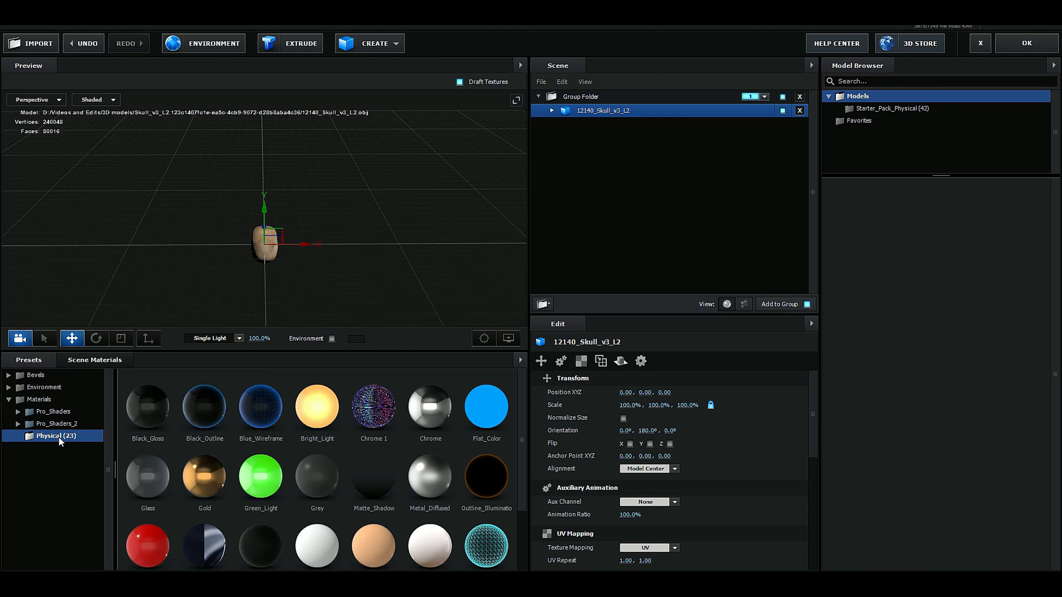
pyautogui.click(434, 425)
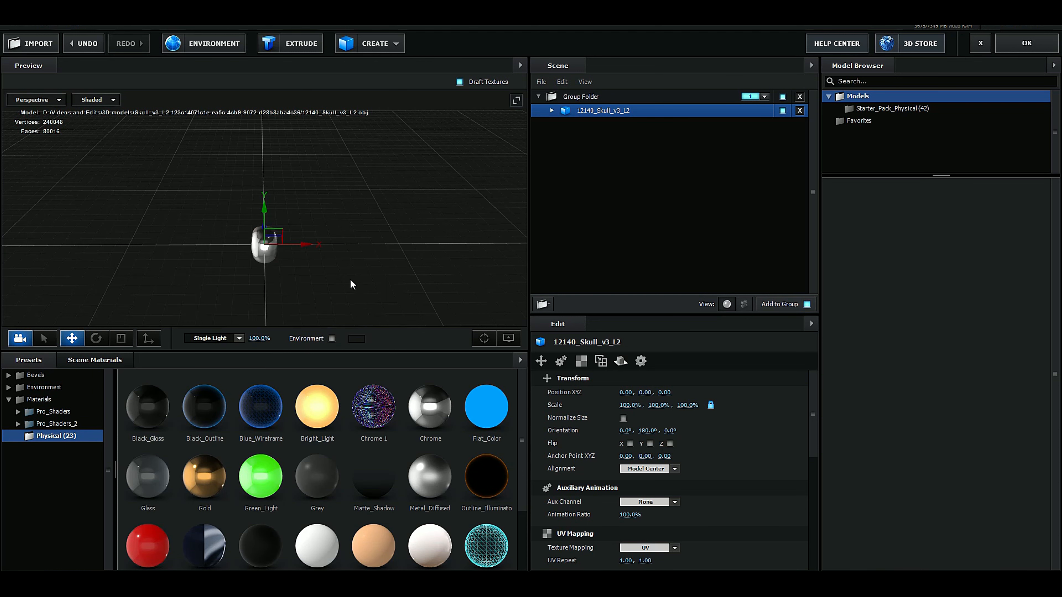
pyautogui.moveTo(350, 279); pyautogui.dragTo(460, 251)
pyautogui.click(1027, 44)
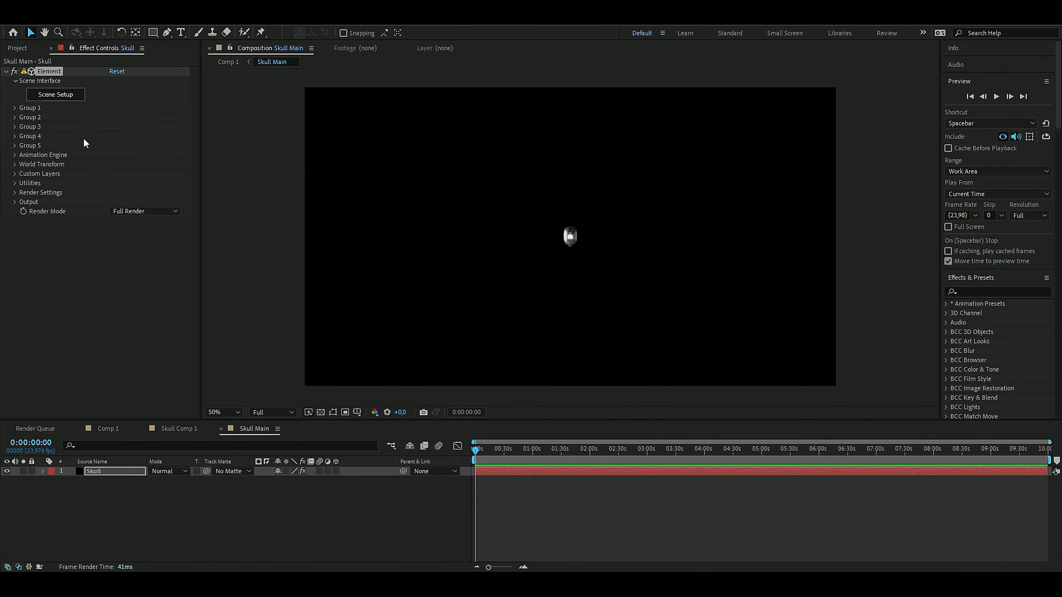
# - Set the Particle Size of Element's Group 1 to 90
pyautogui.click(16, 109)
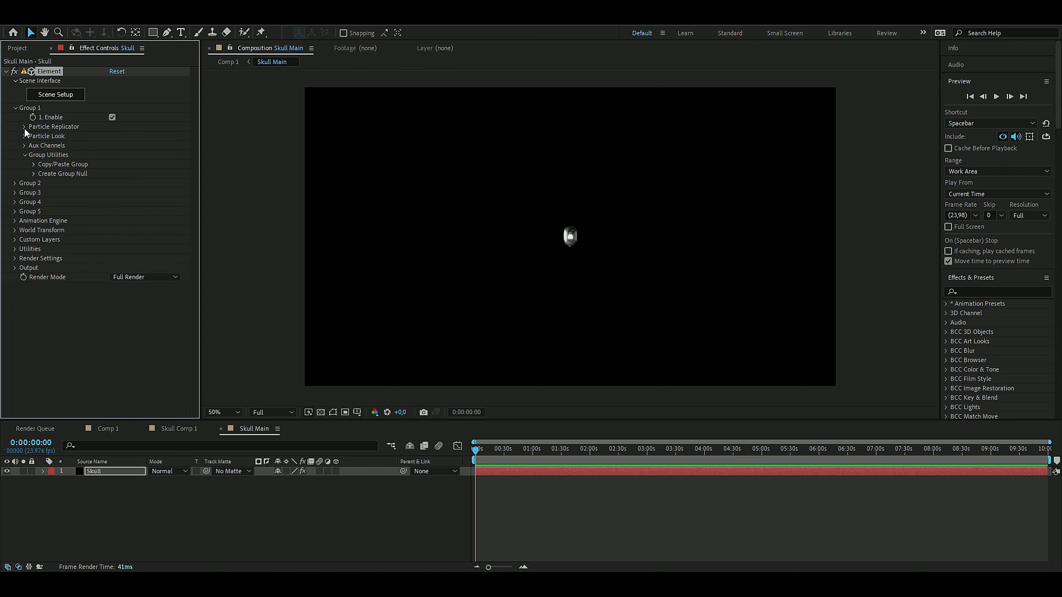
pyautogui.click(24, 137)
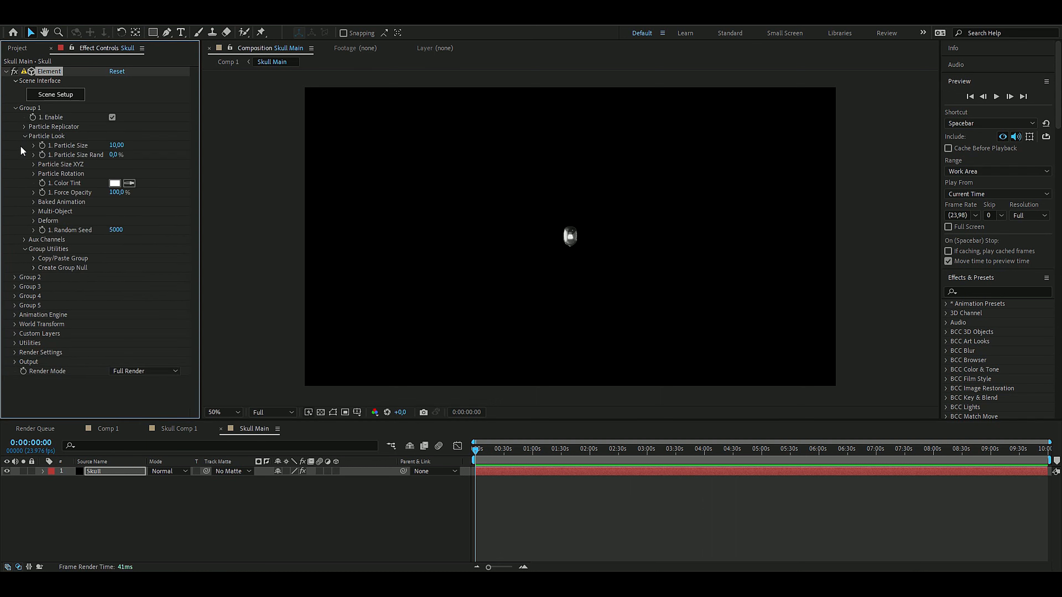
pyautogui.click(118, 146)
pyautogui.write('90')
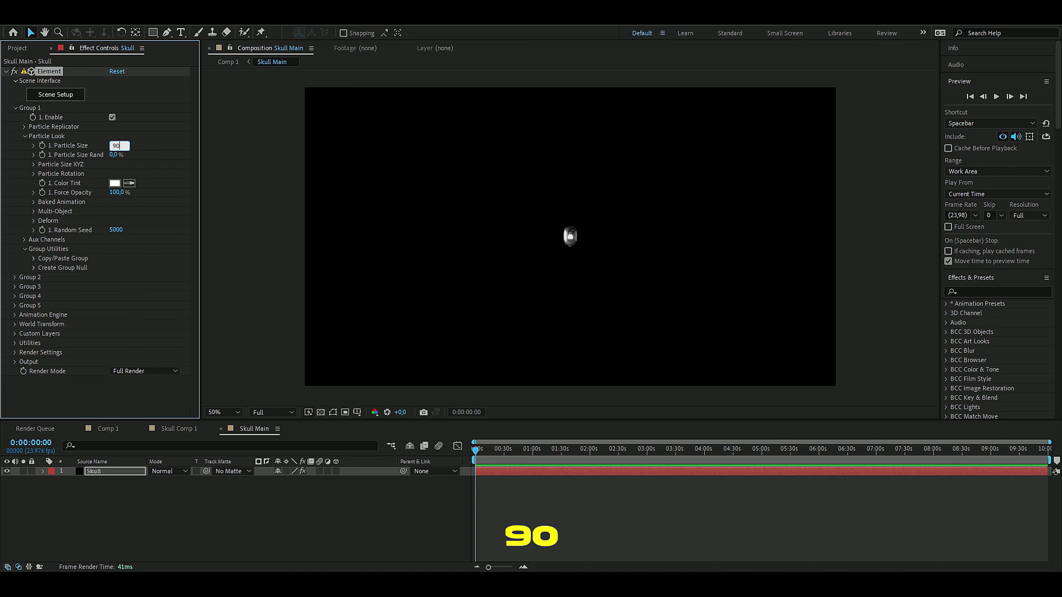
pyautogui.press('Return')
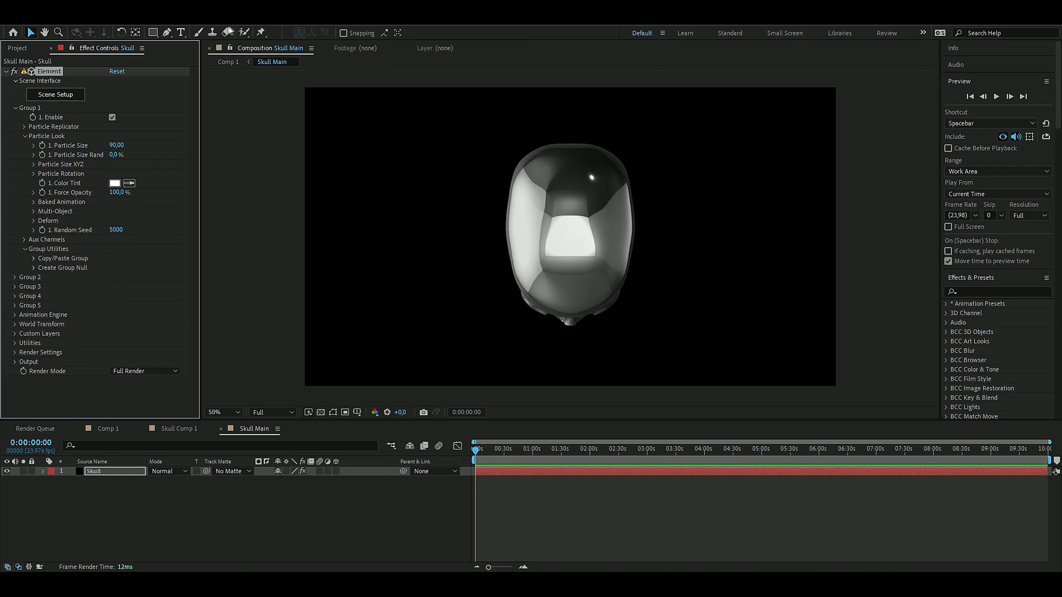
# - Set Group 1's X particle rotation to -90° so the skull faces forward
pyautogui.click(34, 175)
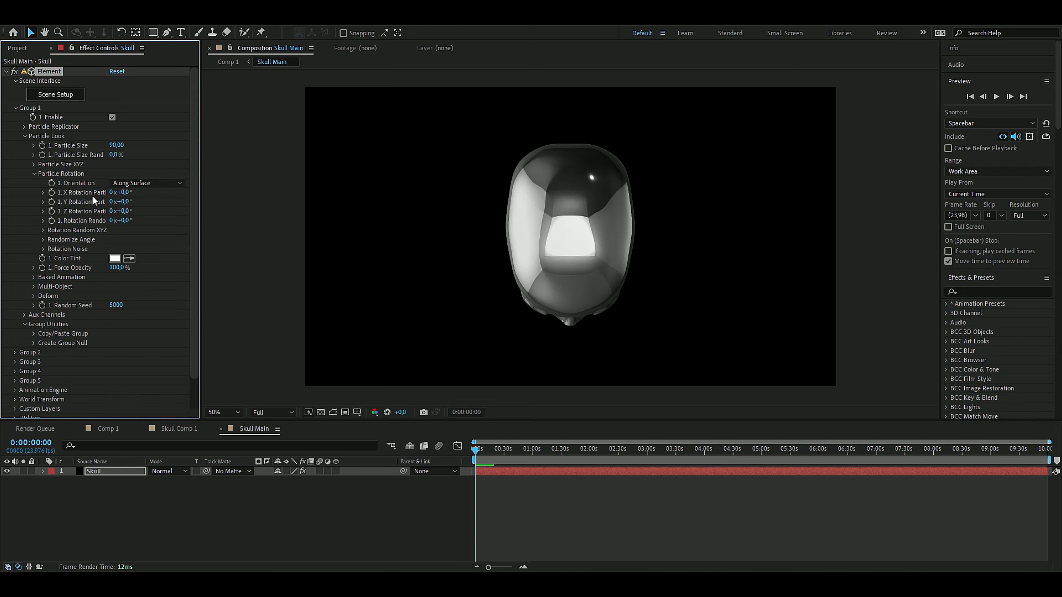
pyautogui.click(124, 193)
pyautogui.write('-90')
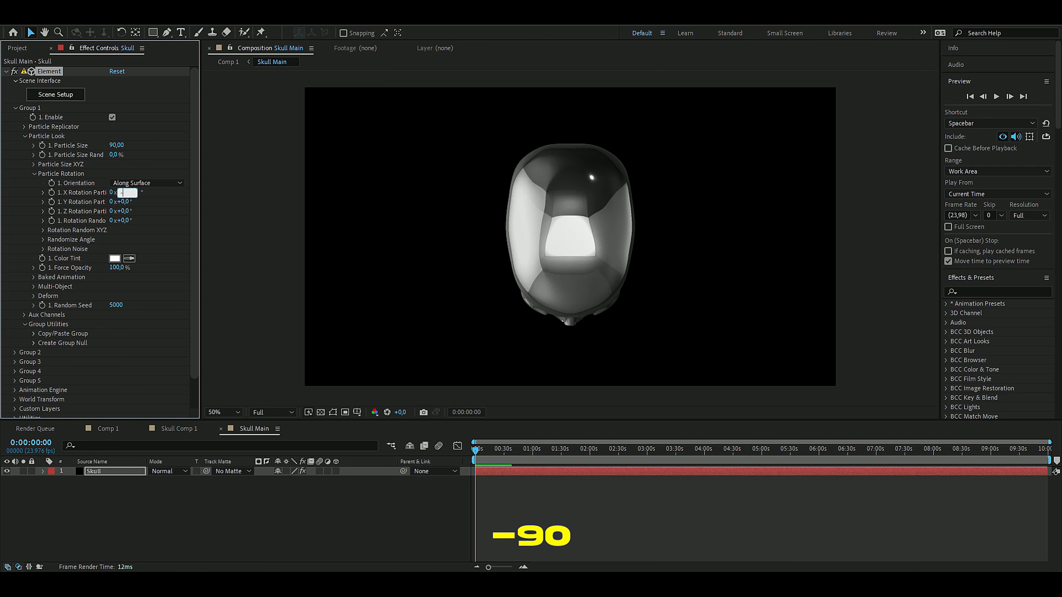
pyautogui.press('Return')
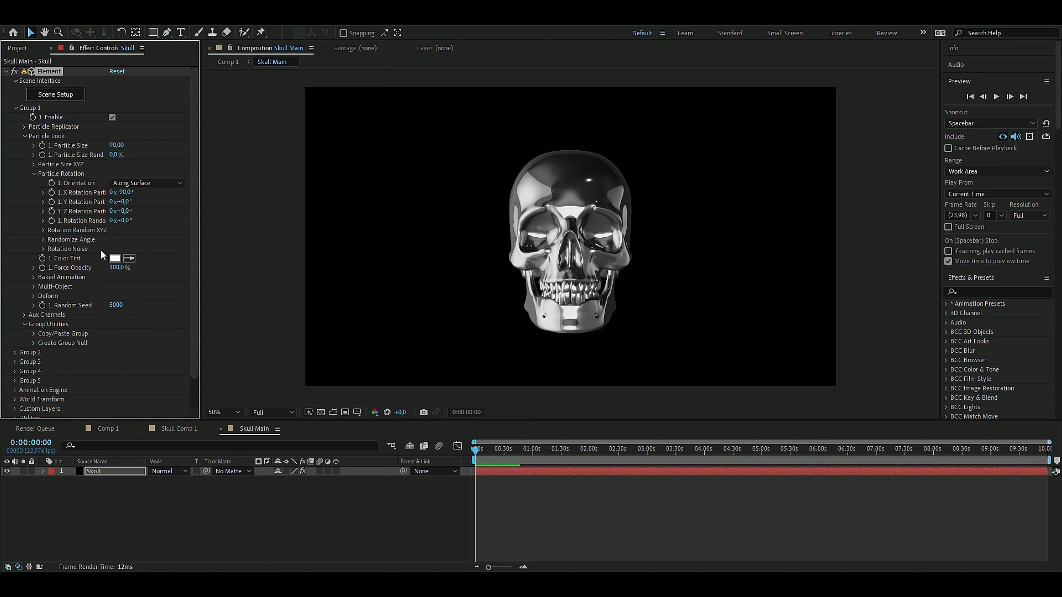
# - Keyframe Group 1's Z particle rotation from 0 at the start to 4 full turns at 7 seconds, with a timeline marker there
pyautogui.click(52, 212)
pyautogui.scroll(5, 479, 452)
pyautogui.moveTo(478, 452); pyautogui.dragTo(691, 490)
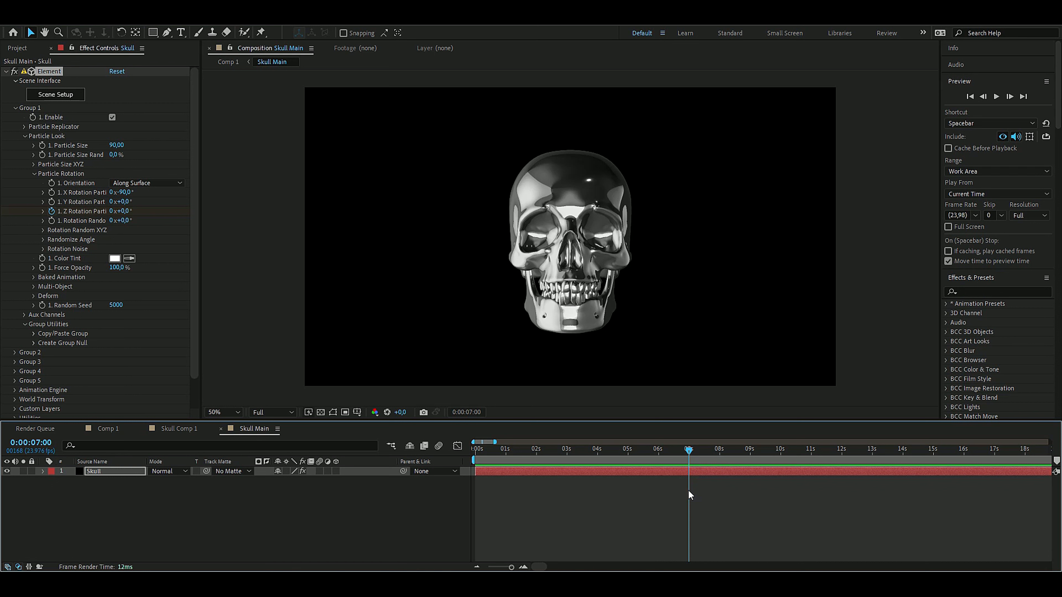
pyautogui.click(688, 491)
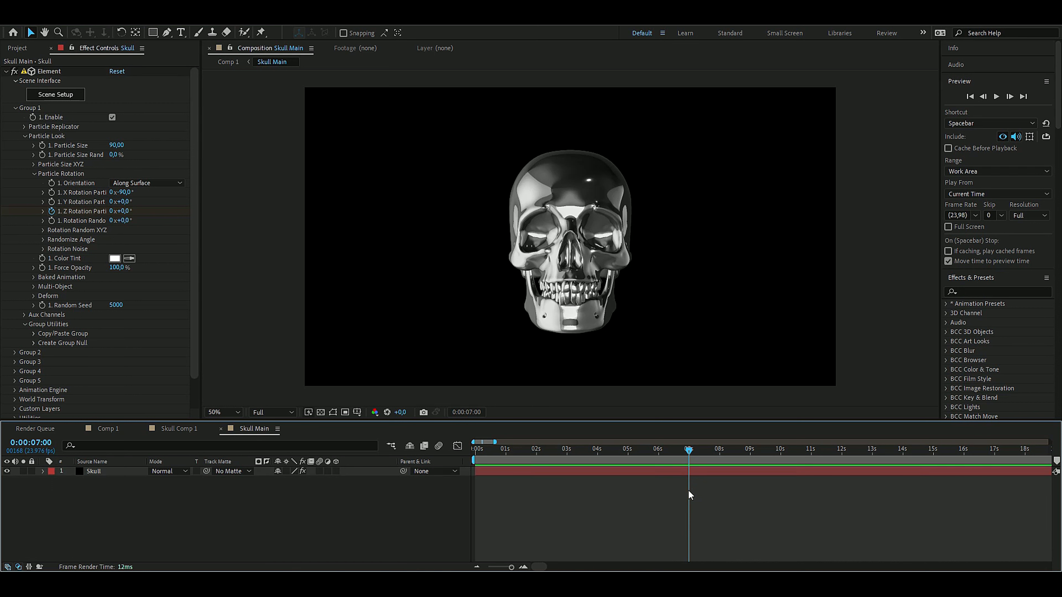
pyautogui.press('=')
pyautogui.press('=')
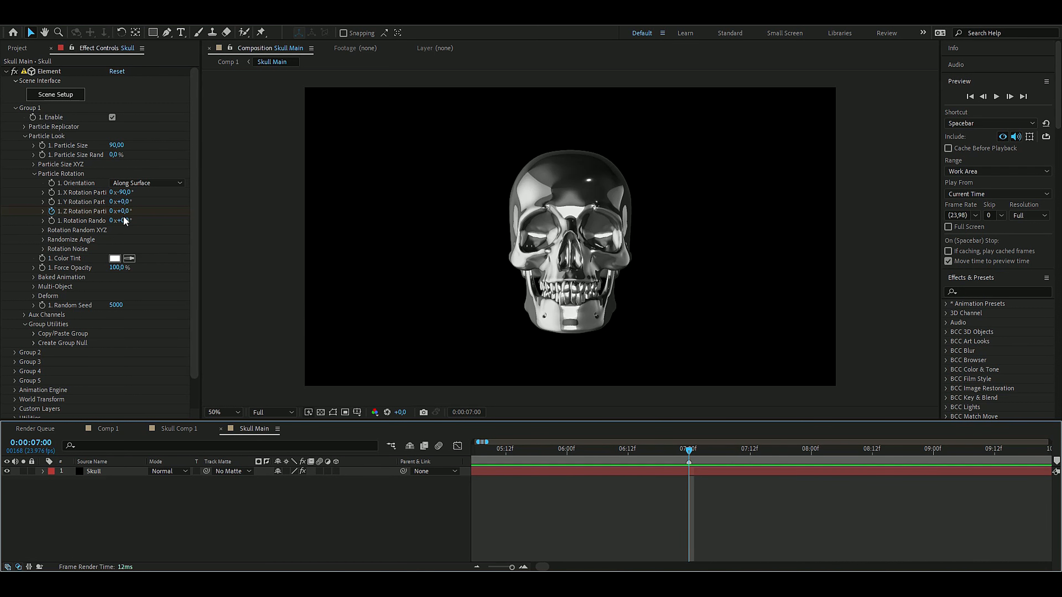
pyautogui.click(145, 213)
pyautogui.moveTo(144, 212); pyautogui.dragTo(234, 213)
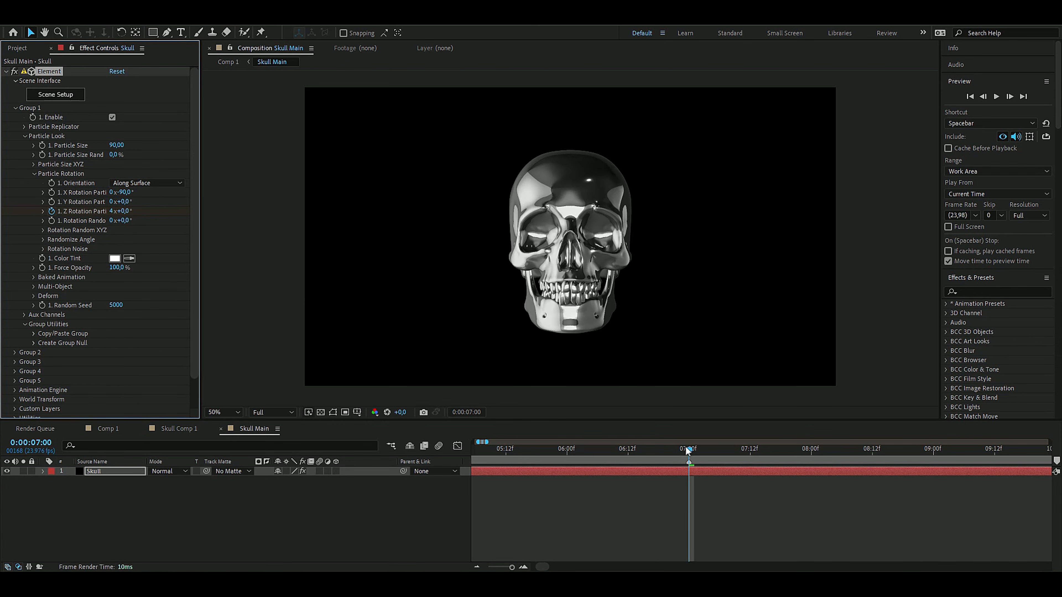
# - Set Group 1's Rotation Random to -15° and preview the tilted skull at other times
pyautogui.moveTo(689, 450); pyautogui.dragTo(617, 448)
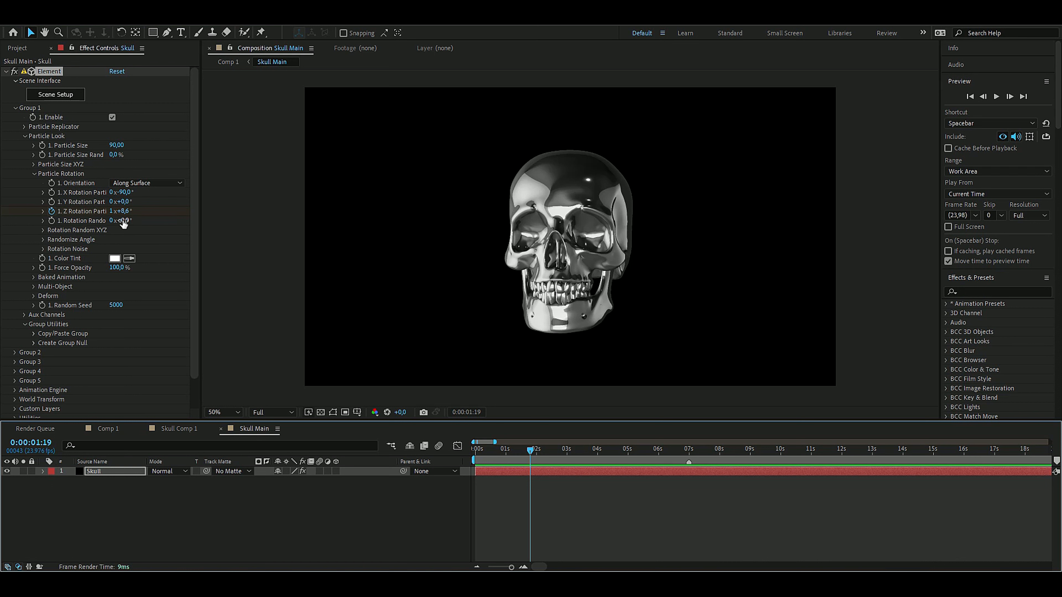
pyautogui.moveTo(122, 220); pyautogui.dragTo(123, 226)
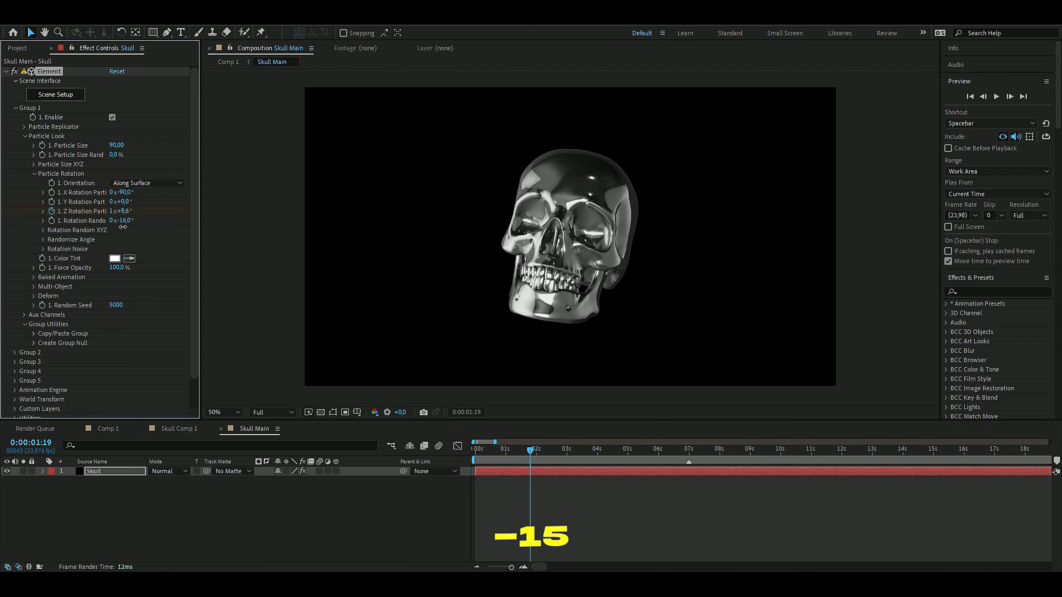
pyautogui.moveTo(530, 449); pyautogui.dragTo(582, 449)
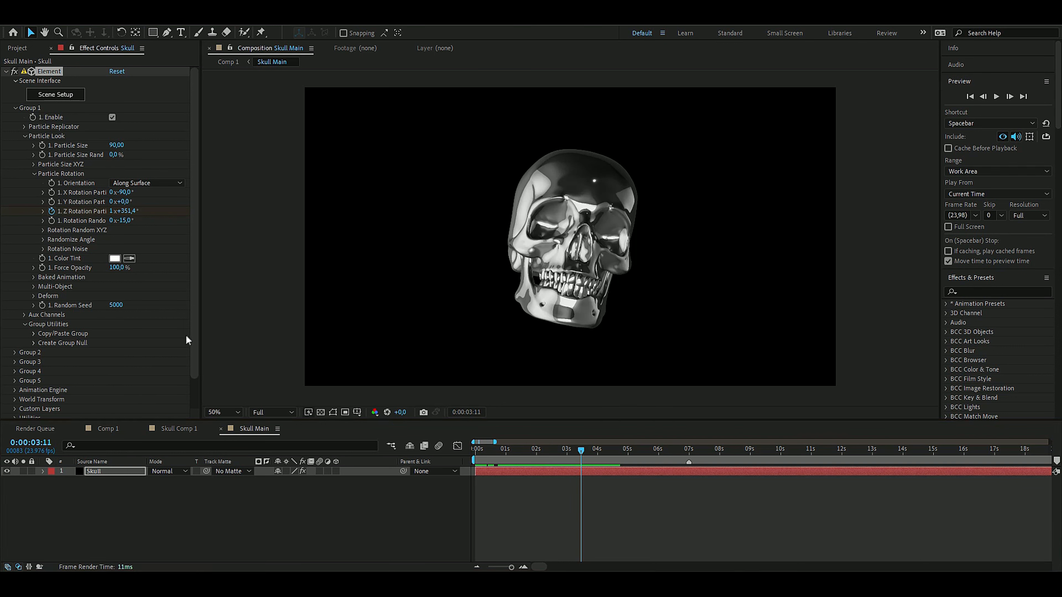
# - Enable ambient occlusion in Element's render settings and set the SSAO Intensity to 50
pyautogui.moveTo(196, 325); pyautogui.dragTo(197, 365)
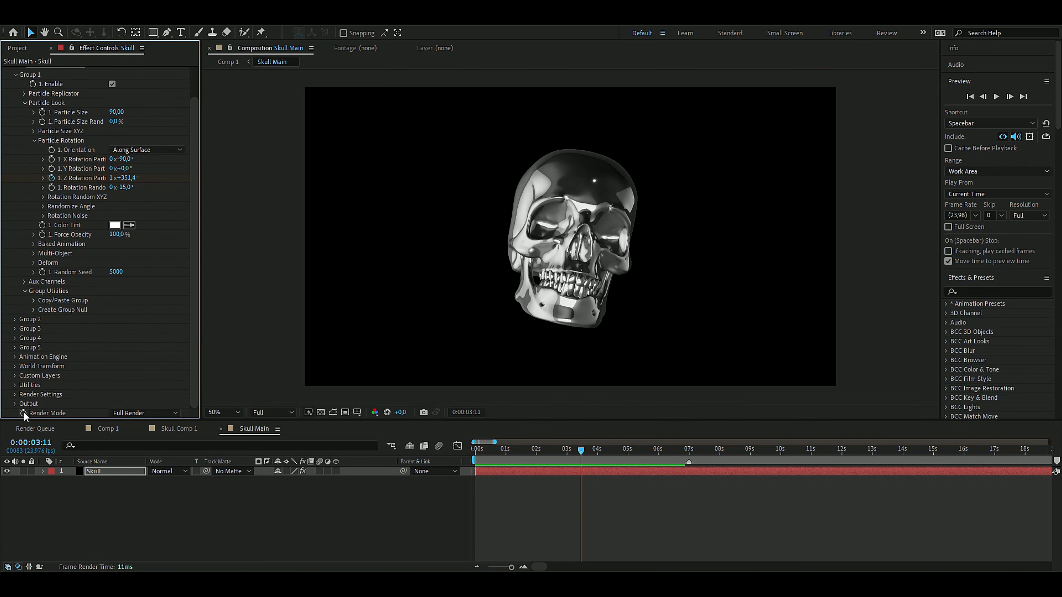
pyautogui.click(15, 394)
pyautogui.scroll(-4, 32, 354)
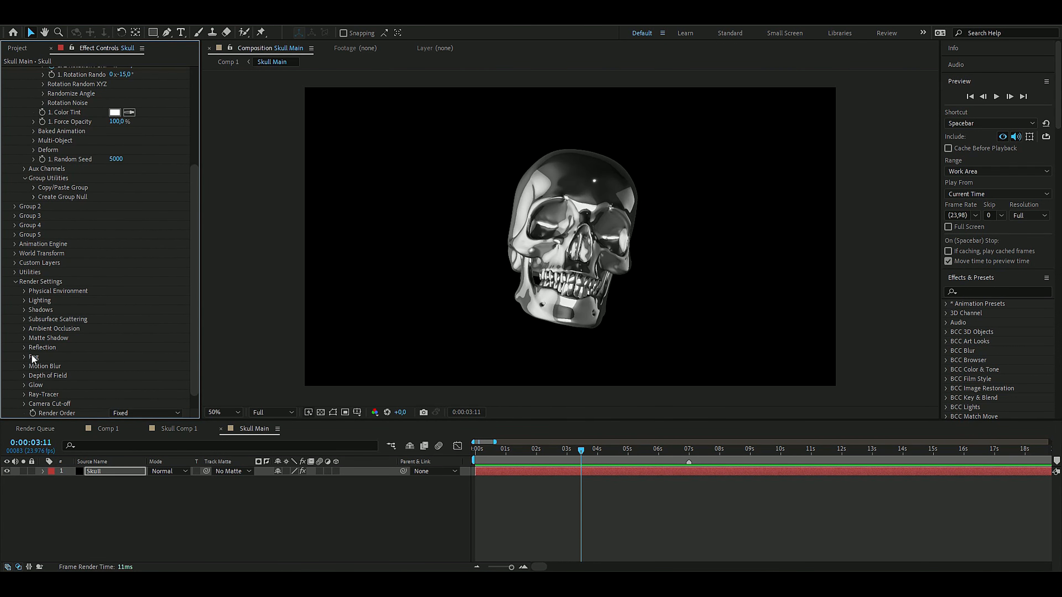
pyautogui.click(24, 329)
pyautogui.scroll(-2, 63, 326)
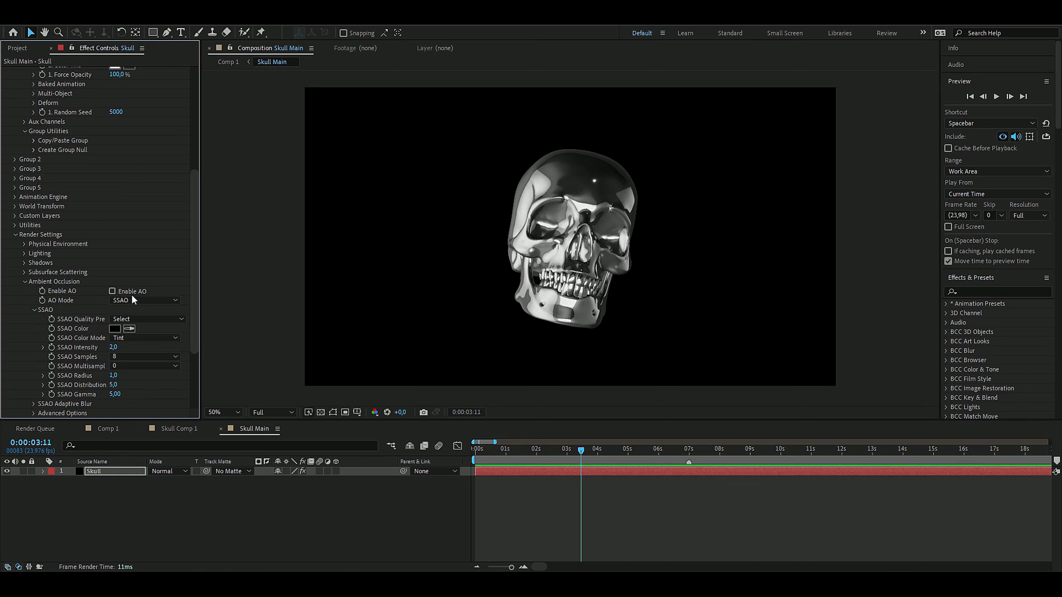
pyautogui.click(115, 291)
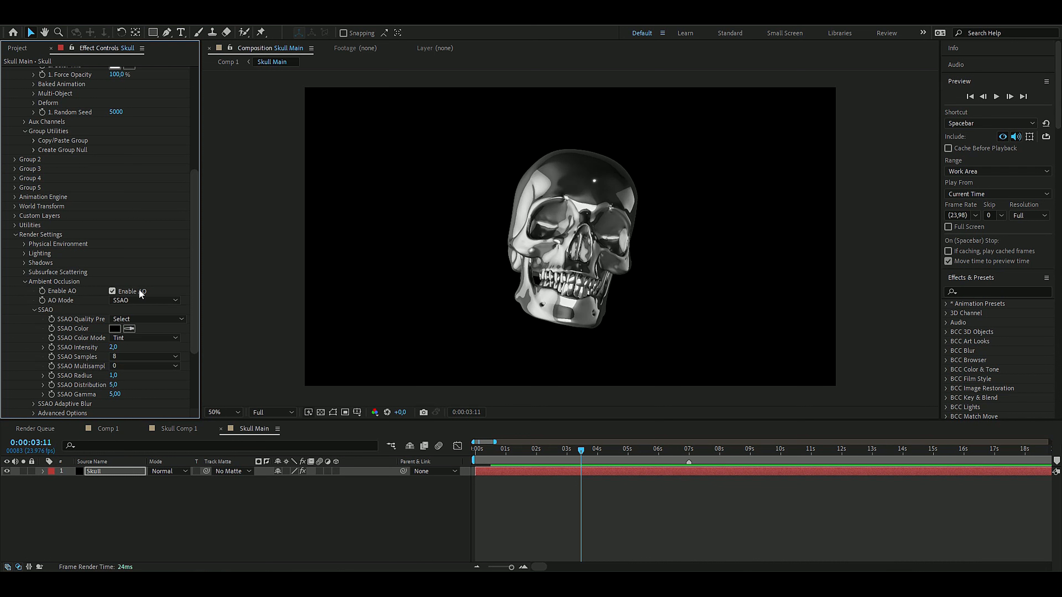
pyautogui.moveTo(114, 347); pyautogui.dragTo(450, 349)
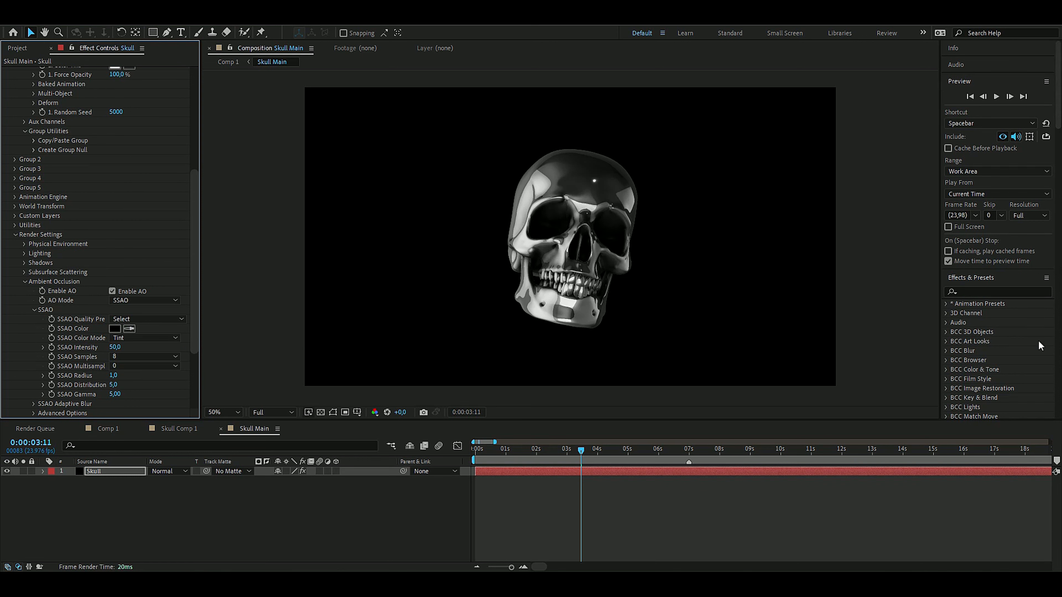
# - Set SSAO Samples to 64 and preview the shading on the rotating skull
pyautogui.scroll(6, 595, 296)
pyautogui.scroll(-2, 594, 294)
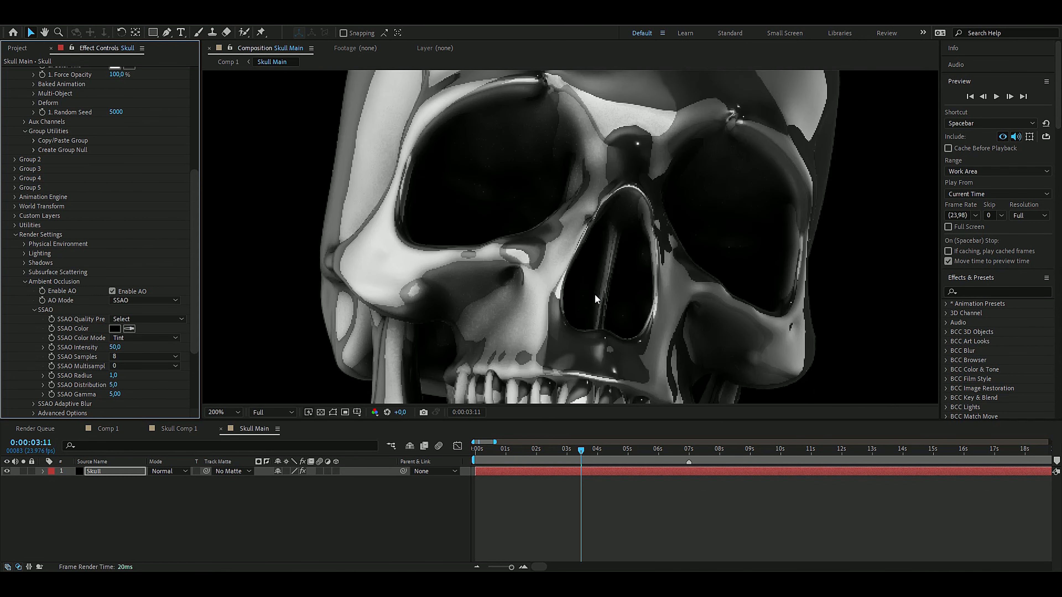
pyautogui.scroll(-2, 594, 294)
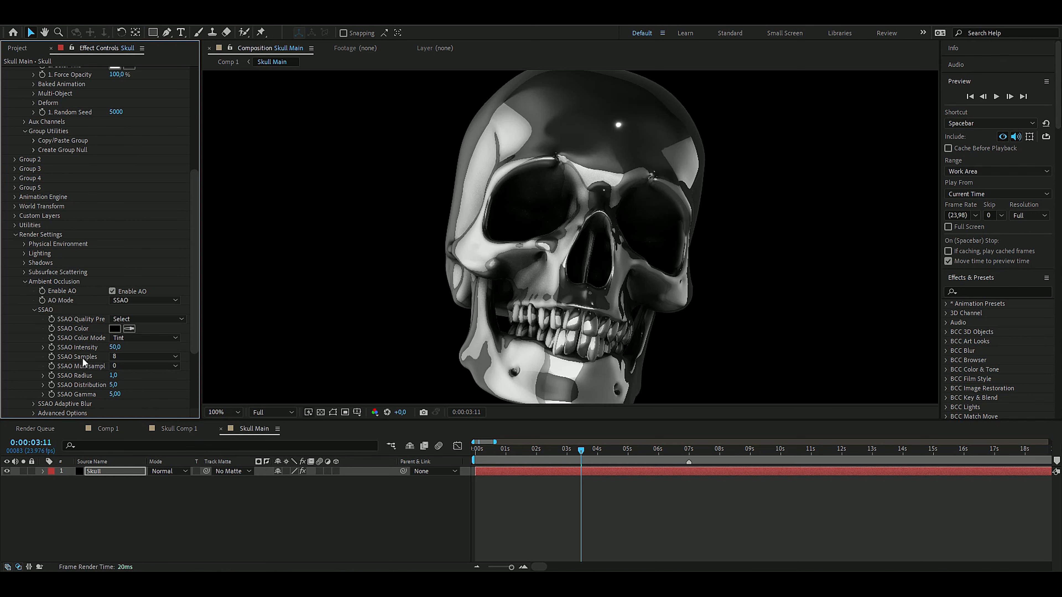
pyautogui.click(130, 357)
pyautogui.click(143, 404)
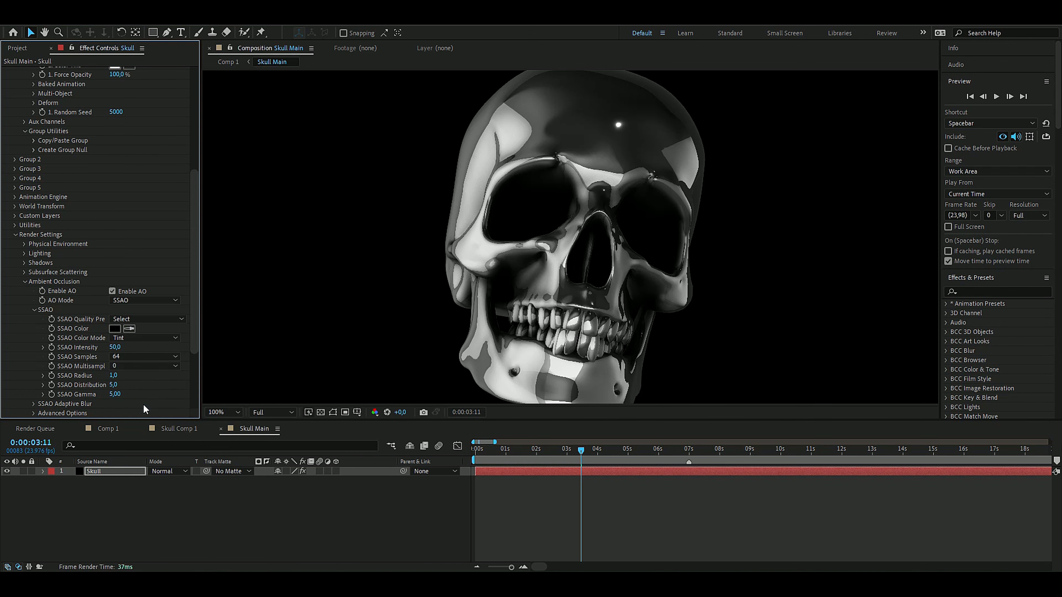
pyautogui.scroll(1, 607, 335)
pyautogui.scroll(-1, 608, 336)
pyautogui.moveTo(581, 450); pyautogui.dragTo(531, 452)
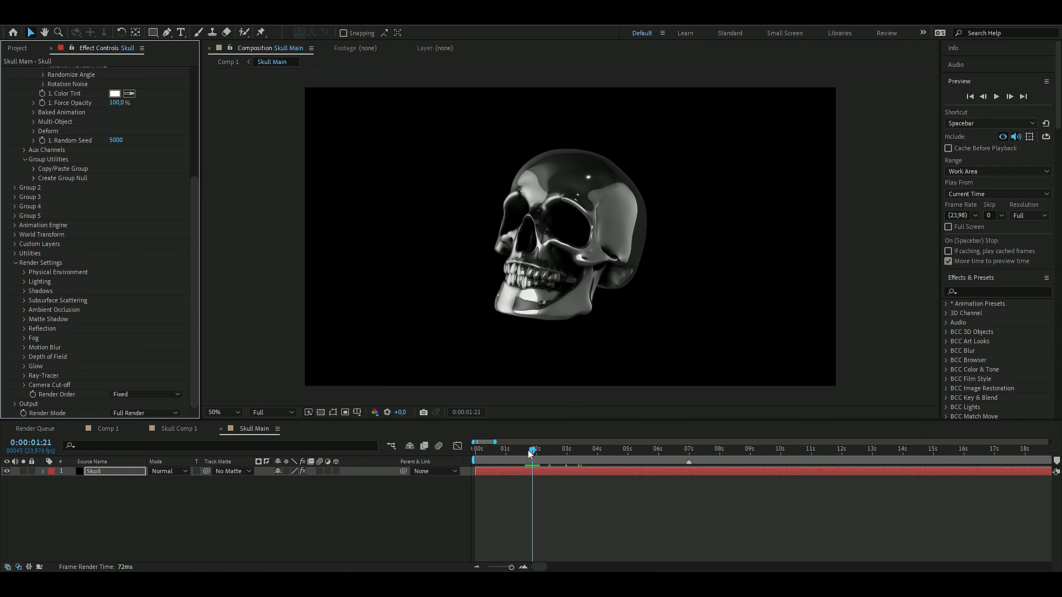
pyautogui.moveTo(529, 454); pyautogui.dragTo(576, 446)
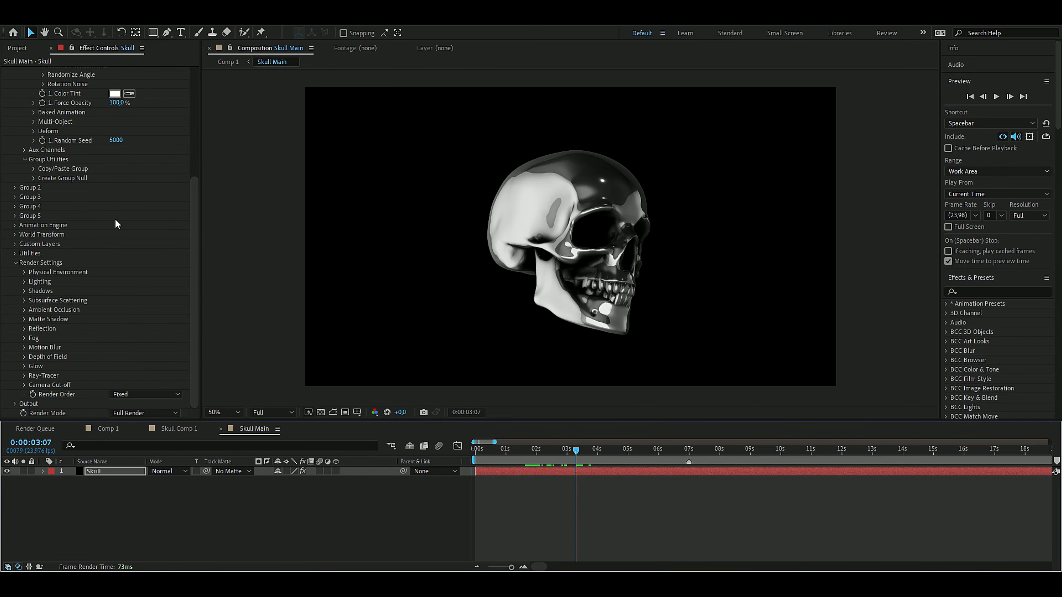
# - Add a 4-Color Gradient effect to the Skull layer
pyautogui.scroll(6, 142, 226)
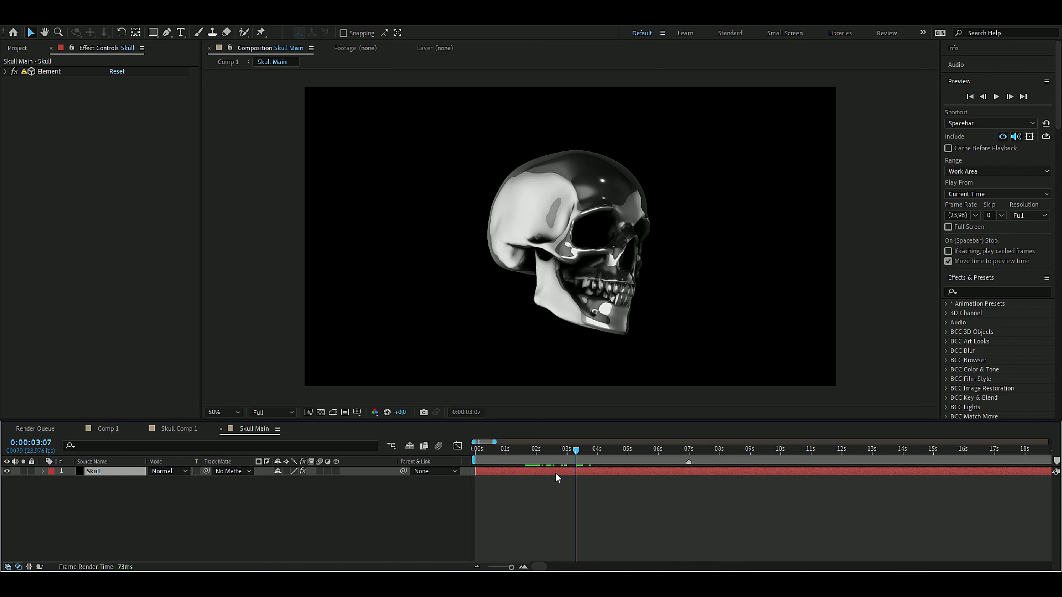
pyautogui.hotkey('ctrl', 'space')
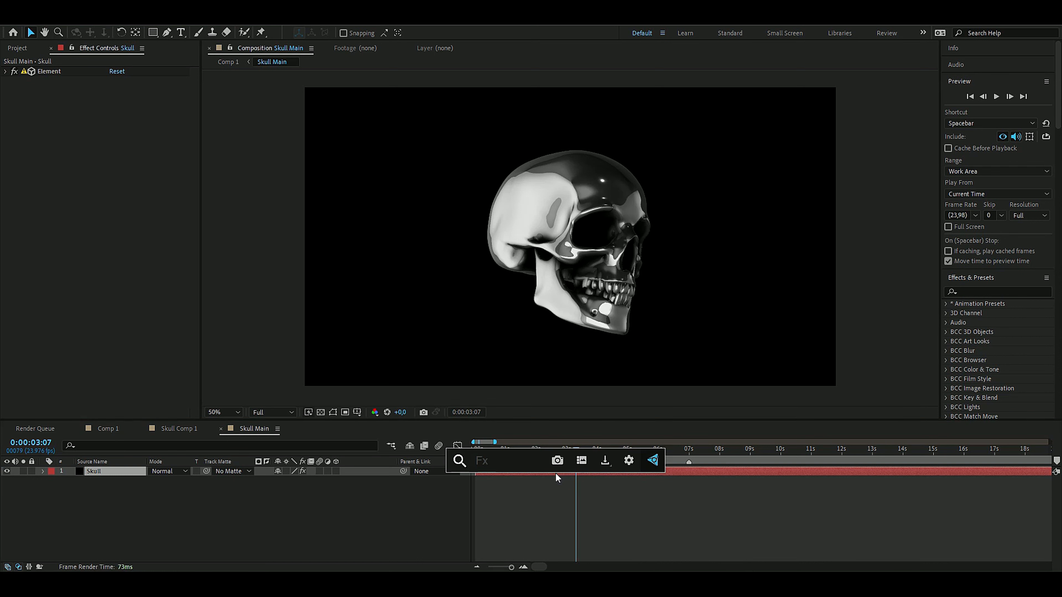
pyautogui.write('4')
pyautogui.press('Return')
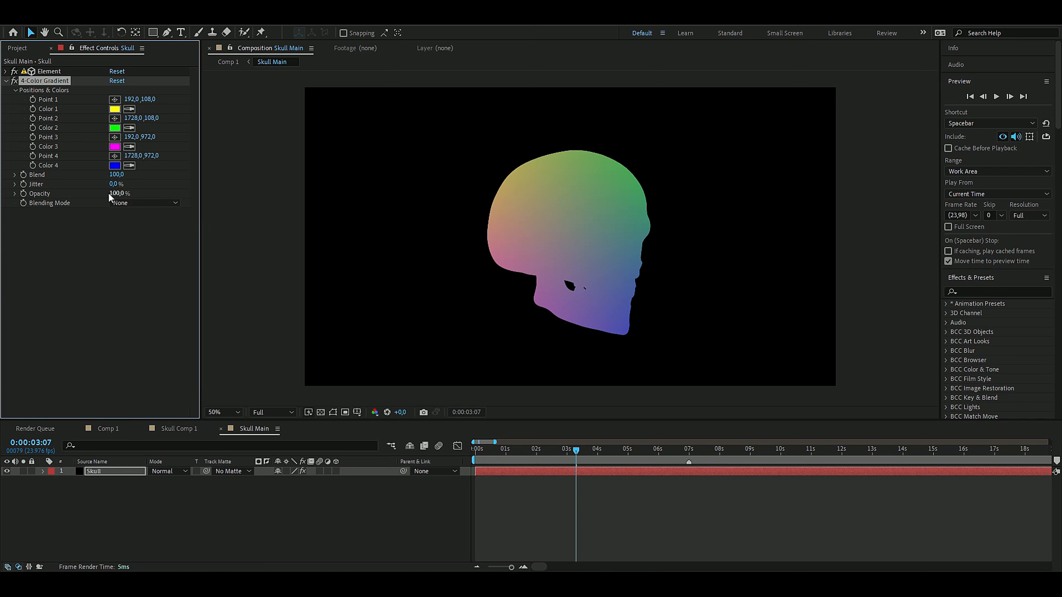
# - Set Color 4 of the gradient to light blue 00A2FF
pyautogui.click(114, 166)
pyautogui.click(164, 289)
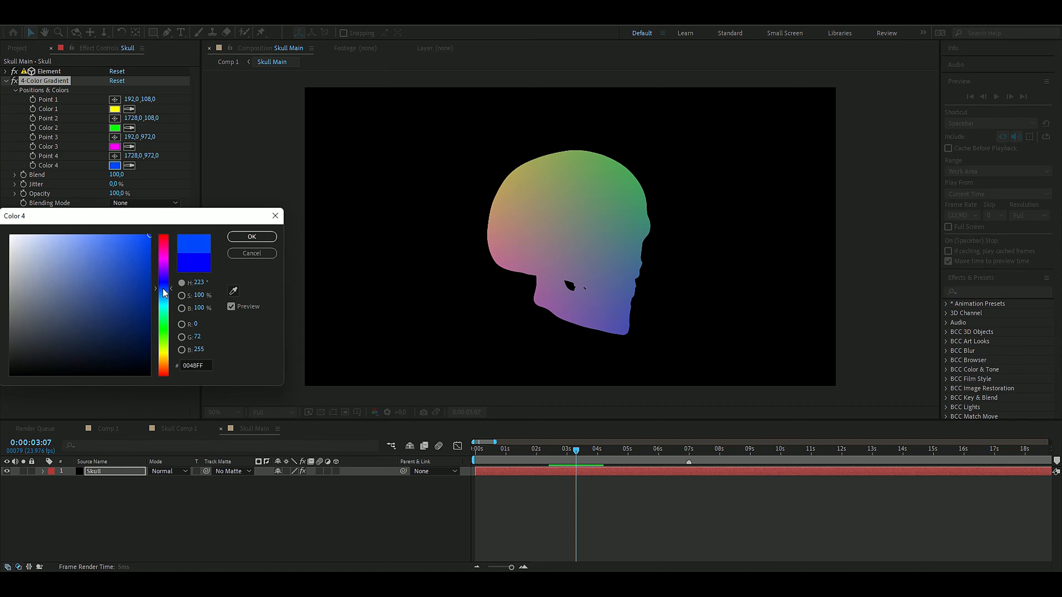
pyautogui.moveTo(164, 289); pyautogui.dragTo(165, 296)
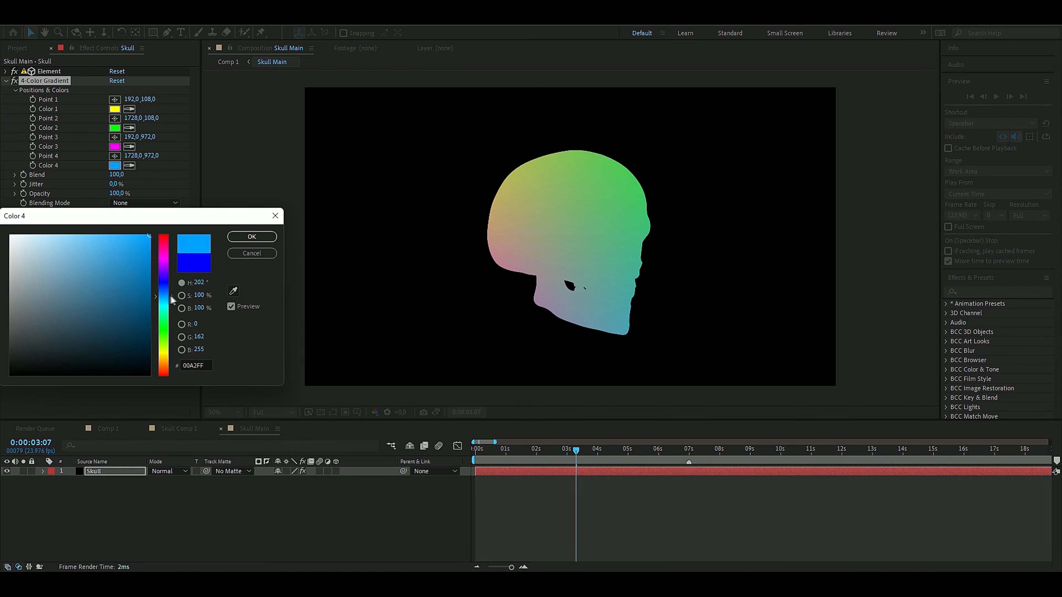
pyautogui.click(252, 237)
# - Match Colors 1, 2 and 3 of the 4-Color Gradient to the light blue of Color 4
pyautogui.click(129, 147)
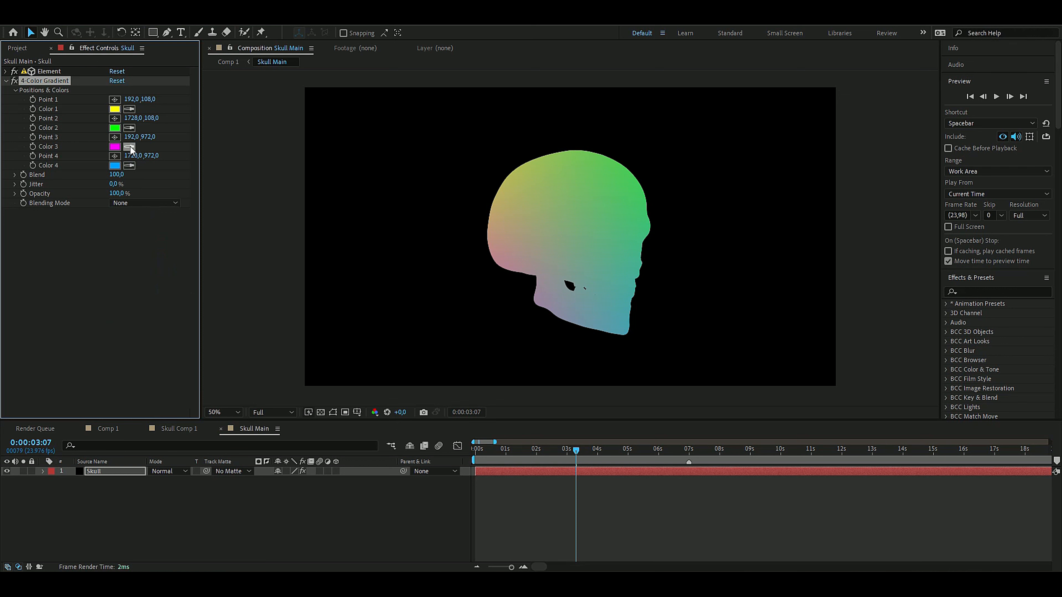
pyautogui.click(115, 165)
pyautogui.click(129, 128)
pyautogui.click(118, 146)
pyautogui.click(129, 109)
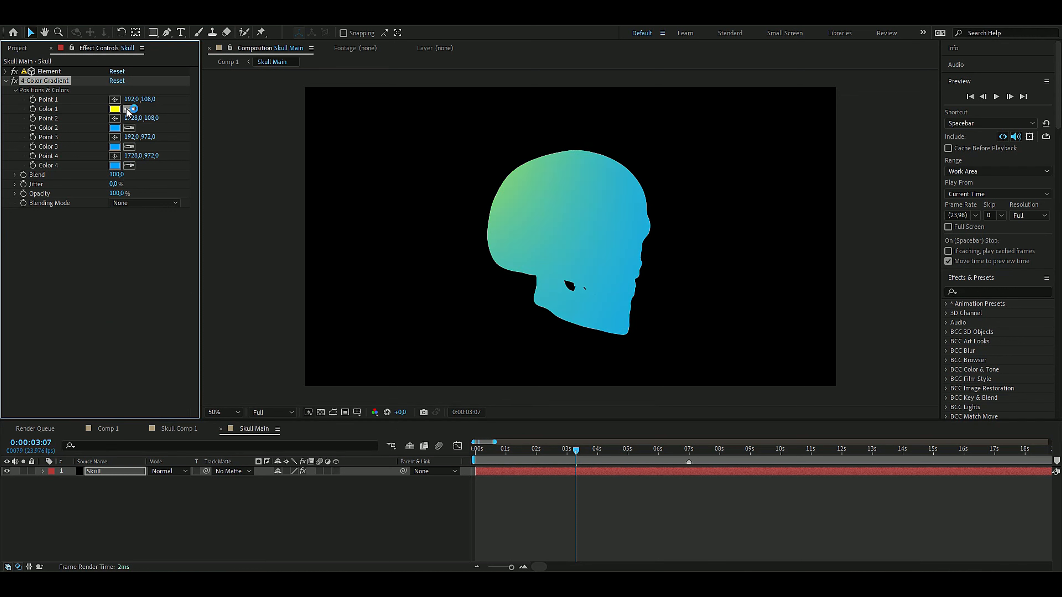
pyautogui.click(115, 127)
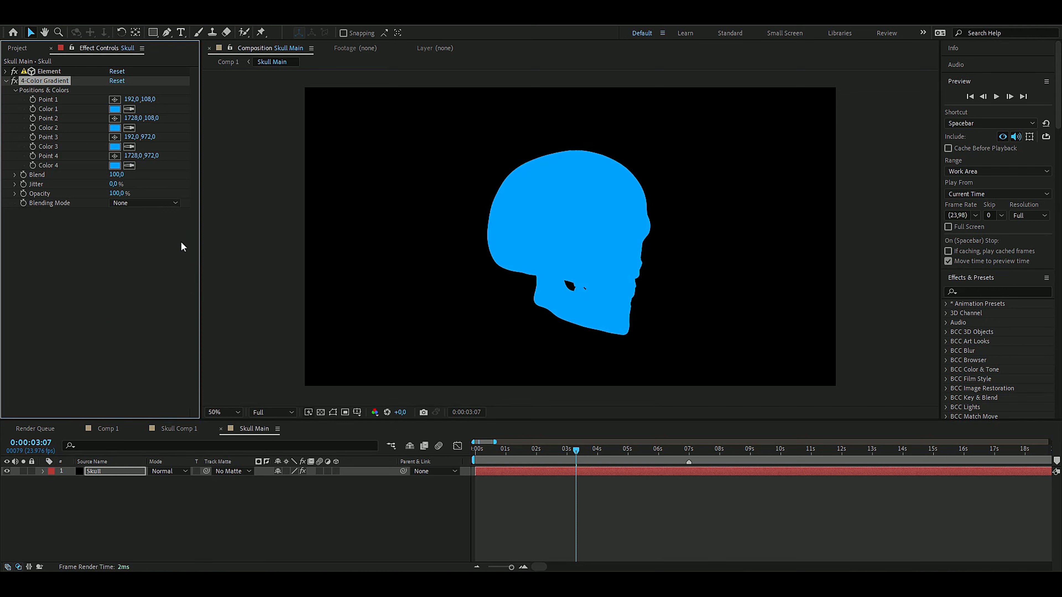
# - Set the 4-Color Gradient's blending mode to Color and check the tinted skull around the 2-second mark
pyautogui.click(144, 203)
pyautogui.click(138, 430)
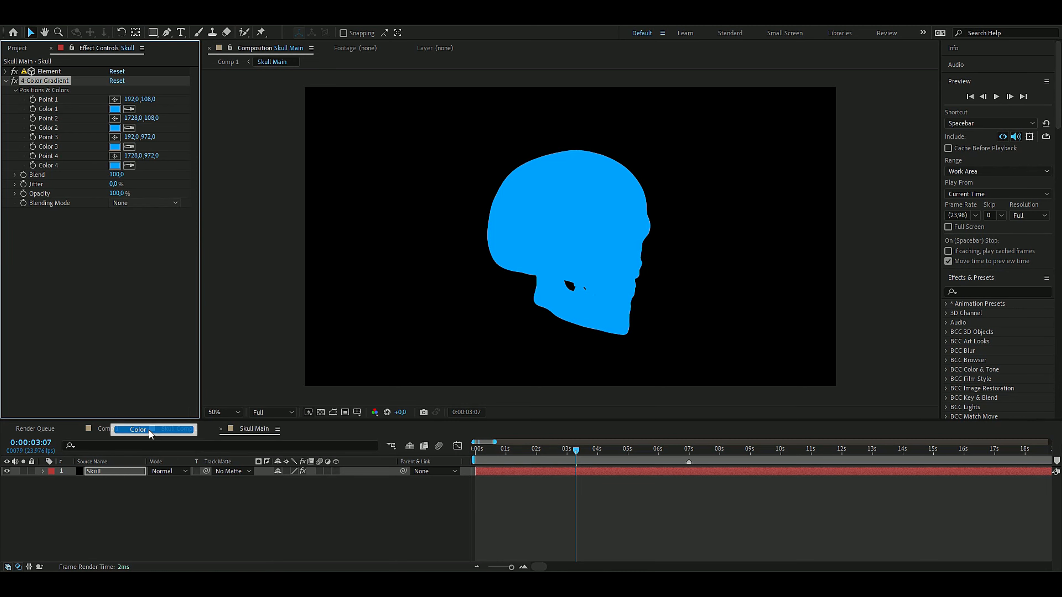
pyautogui.moveTo(539, 450)
pyautogui.mouseDown()
pyautogui.moveTo(590, 456)
pyautogui.moveTo(537, 458)
pyautogui.mouseUp()
pyautogui.click(5, 81)
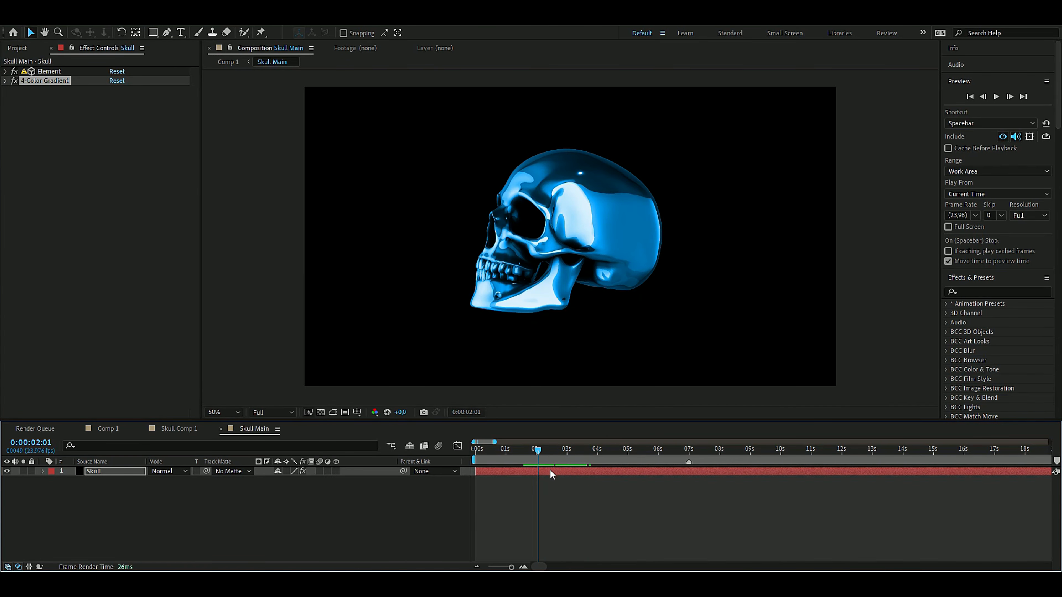
# - Add a Cartoon effect to the Skull layer with Detail Radius 40 and Detail Threshold 29.2
pyautogui.click(549, 474)
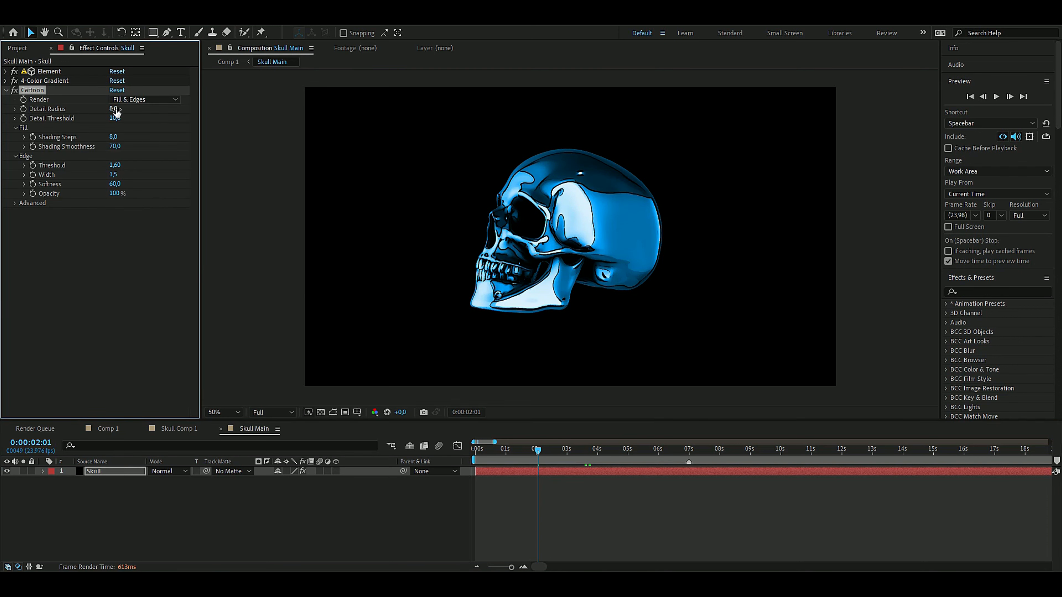
pyautogui.click(113, 109)
pyautogui.press('BackSpace')
pyautogui.write('40')
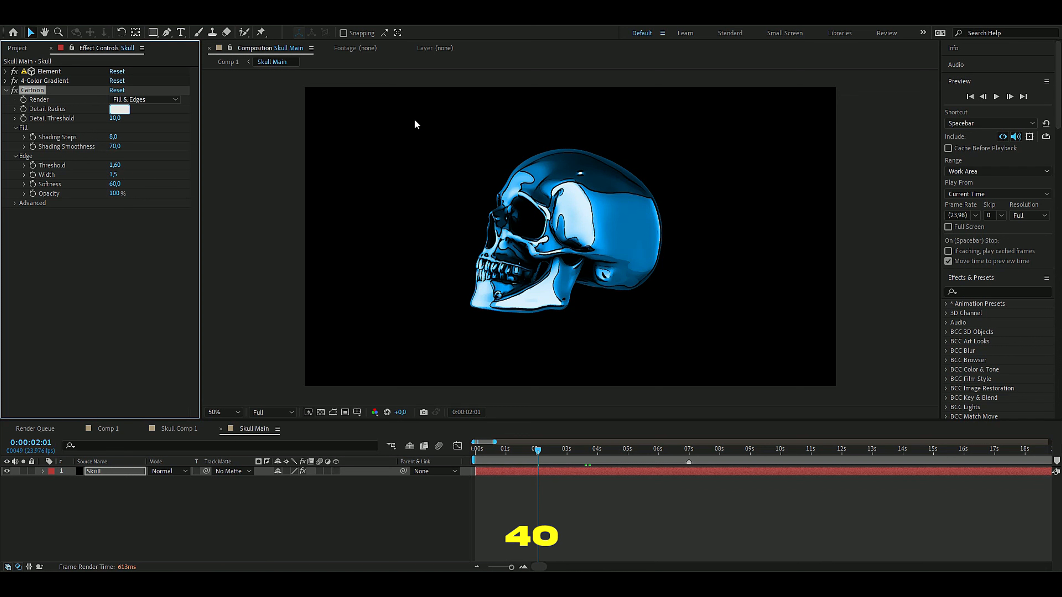
pyautogui.press('Return')
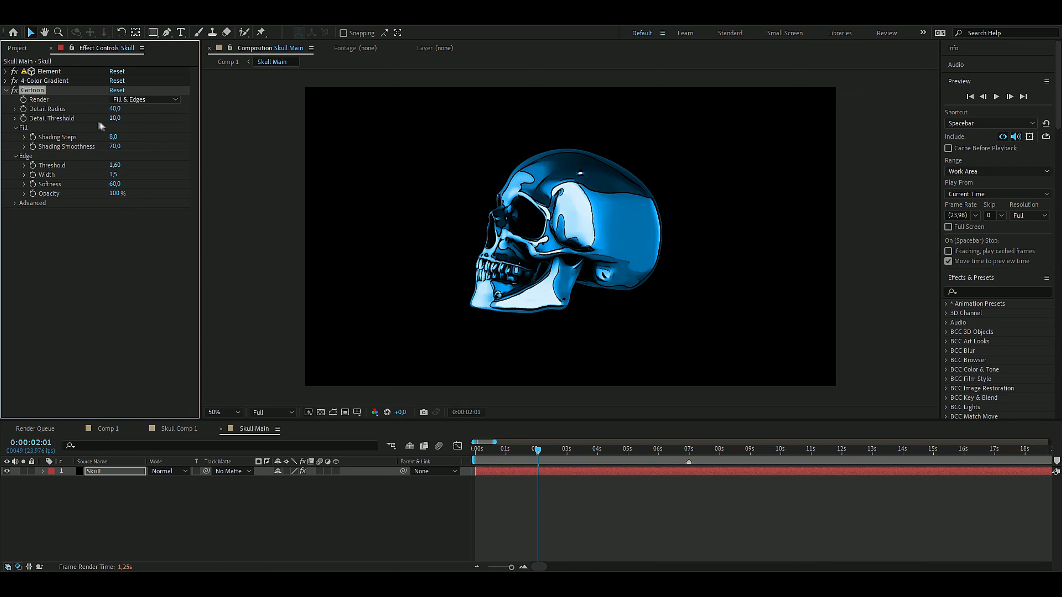
pyautogui.click(114, 119)
pyautogui.write('29.2')
pyautogui.press('Return')
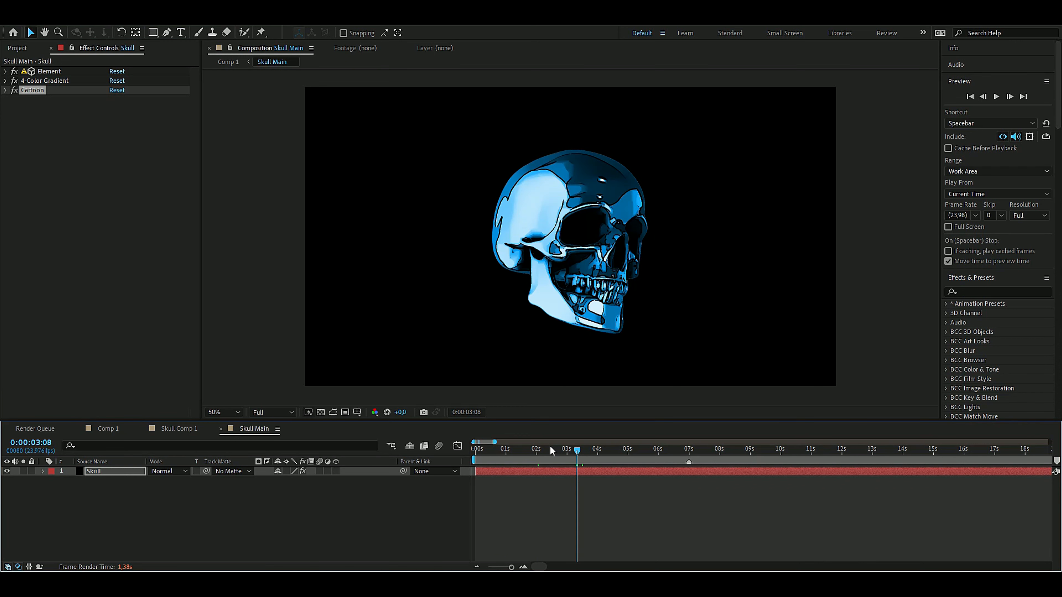
# - Try motion blur on the Skull layer, viewing the frame at 5 seconds, and undo it
pyautogui.hotkey('ctrl', 'space')
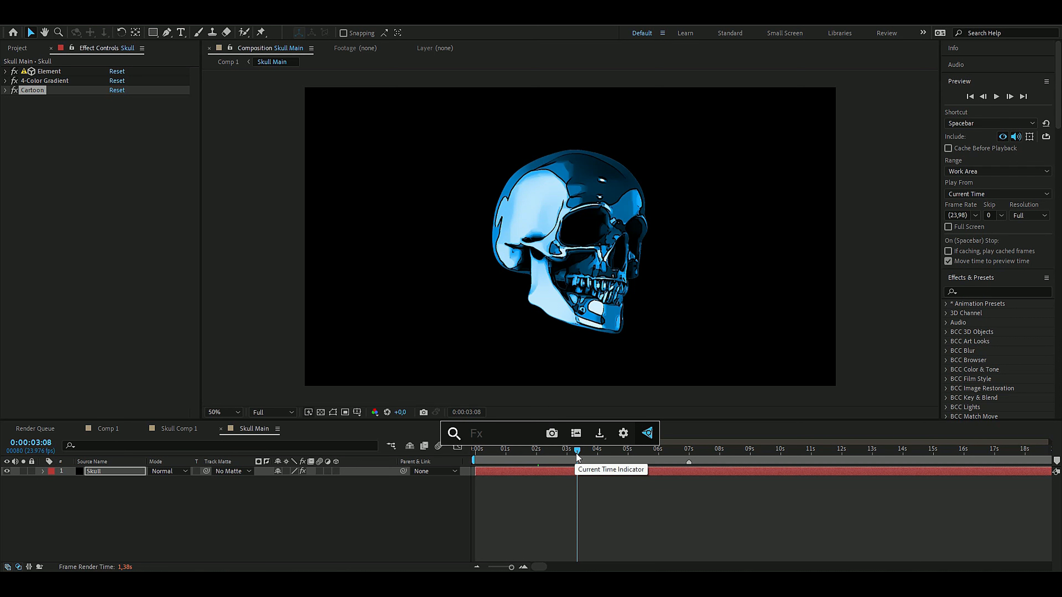
pyautogui.click(319, 471)
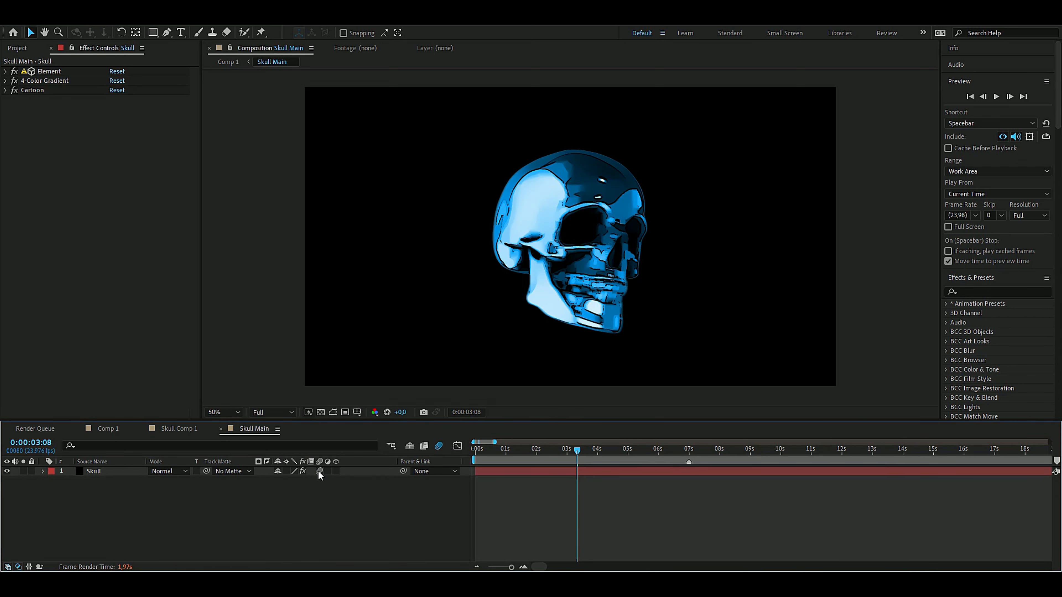
pyautogui.click(628, 452)
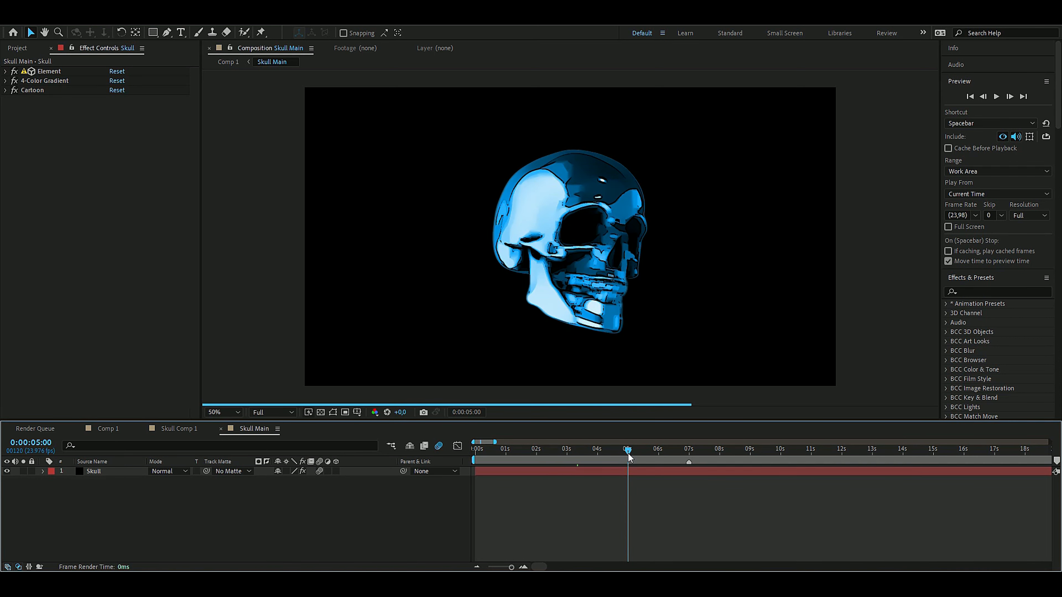
pyautogui.hotkey('ctrl', 'z')
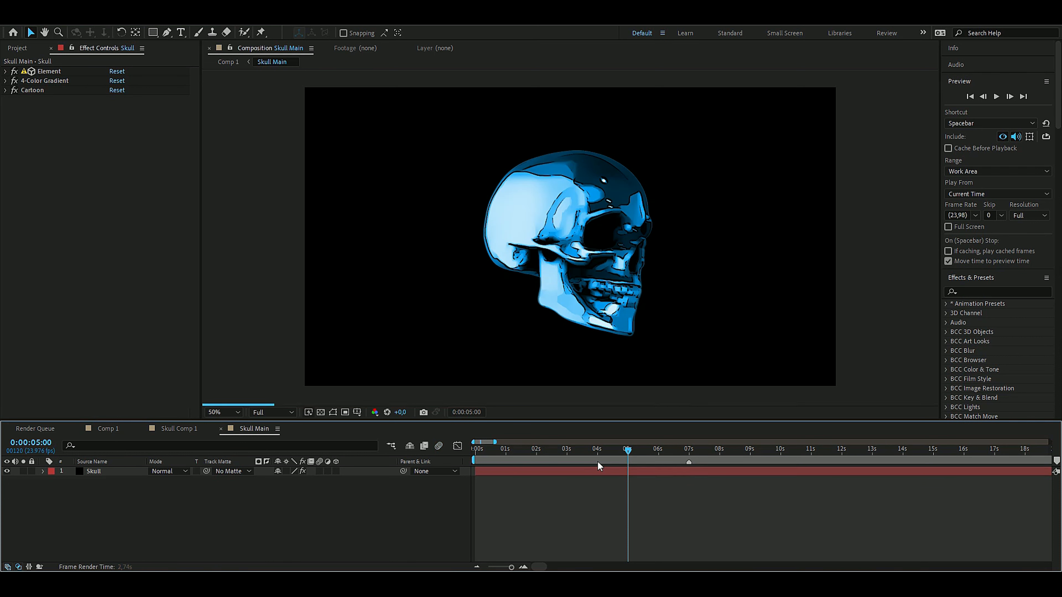
# - Add an RSMB Pro motion blur effect to the Skull layer
pyautogui.click(604, 472)
pyautogui.hotkey('ctrl', 'space')
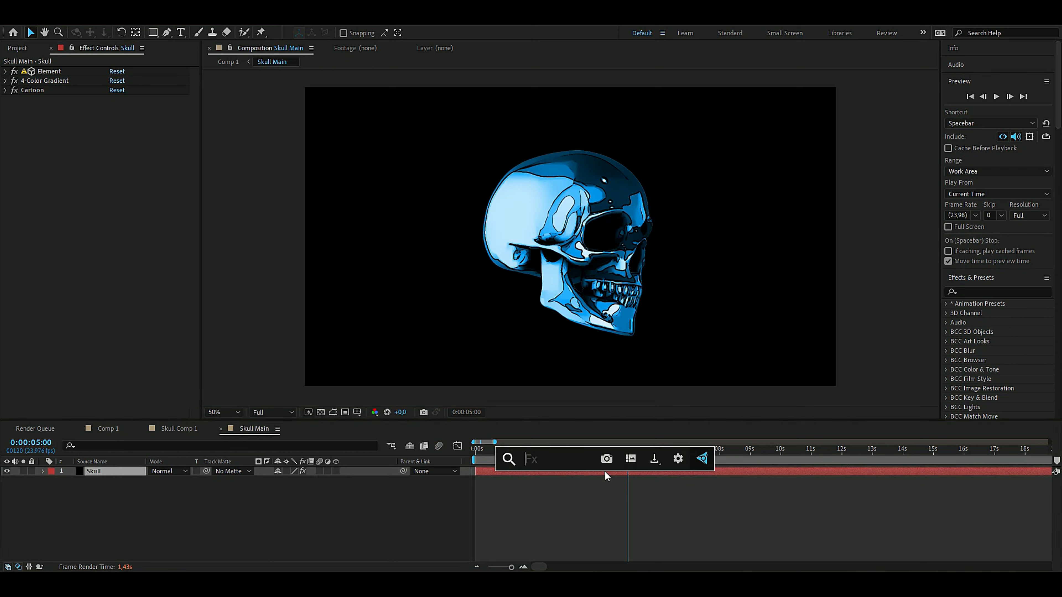
pyautogui.write('rsmb')
pyautogui.press('Return')
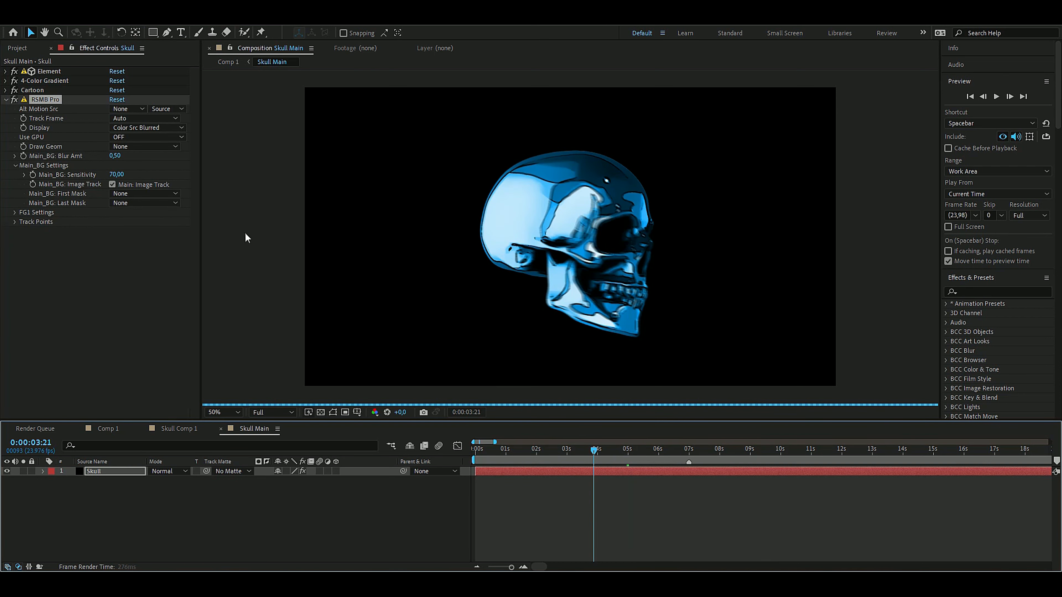
pyautogui.click(6, 99)
# - Pre-compose the Skull layer as "Main Skull", moving all attributes into the new composition
pyautogui.rightClick(577, 473)
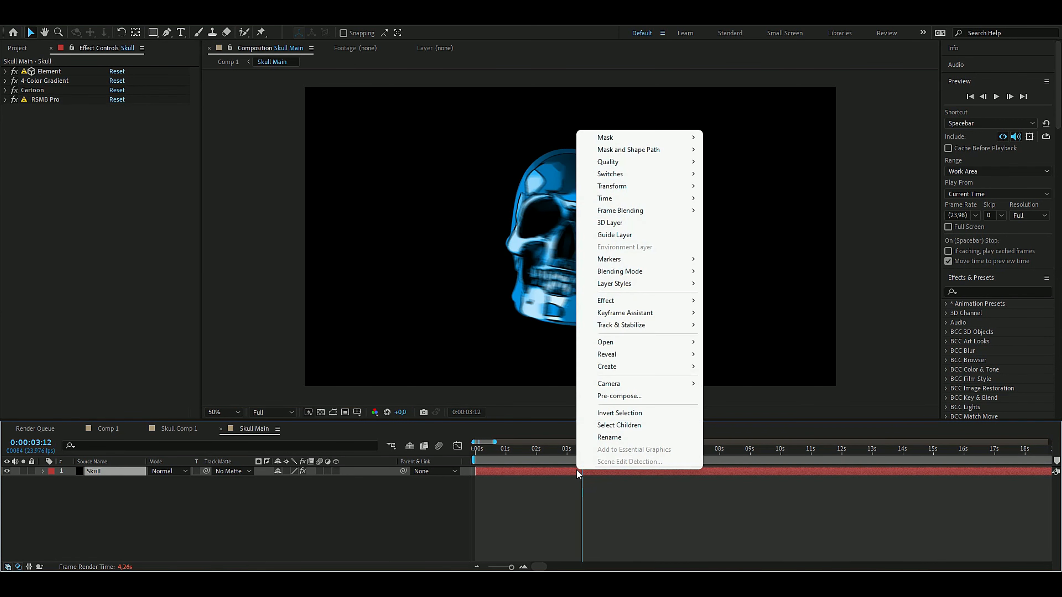
pyautogui.click(615, 396)
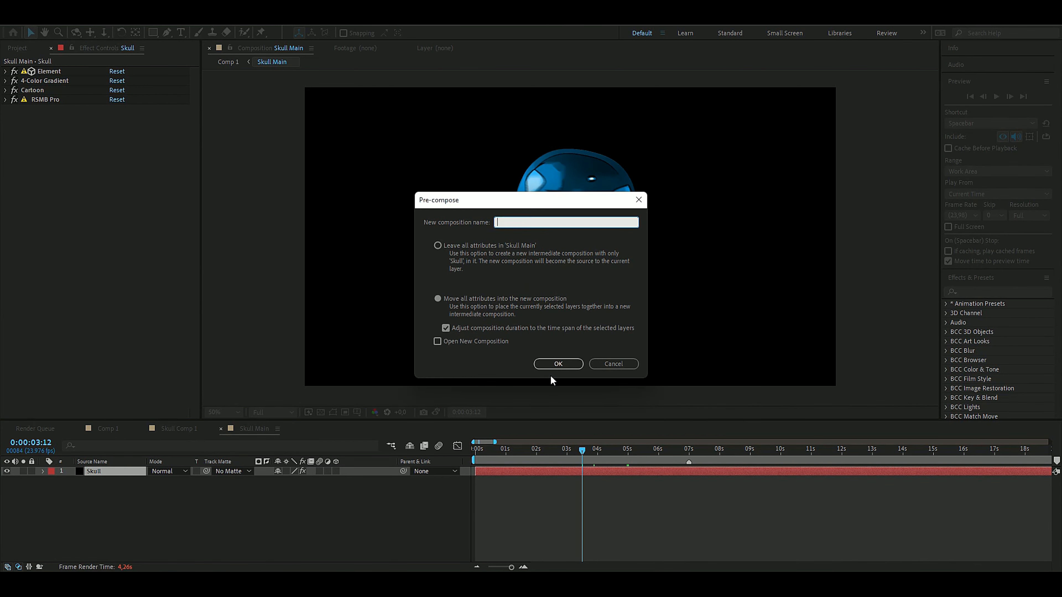
pyautogui.write('Main sd')
pyautogui.press('BackSpace')
pyautogui.press('BackSpace')
pyautogui.write('Skull')
pyautogui.press('Return')
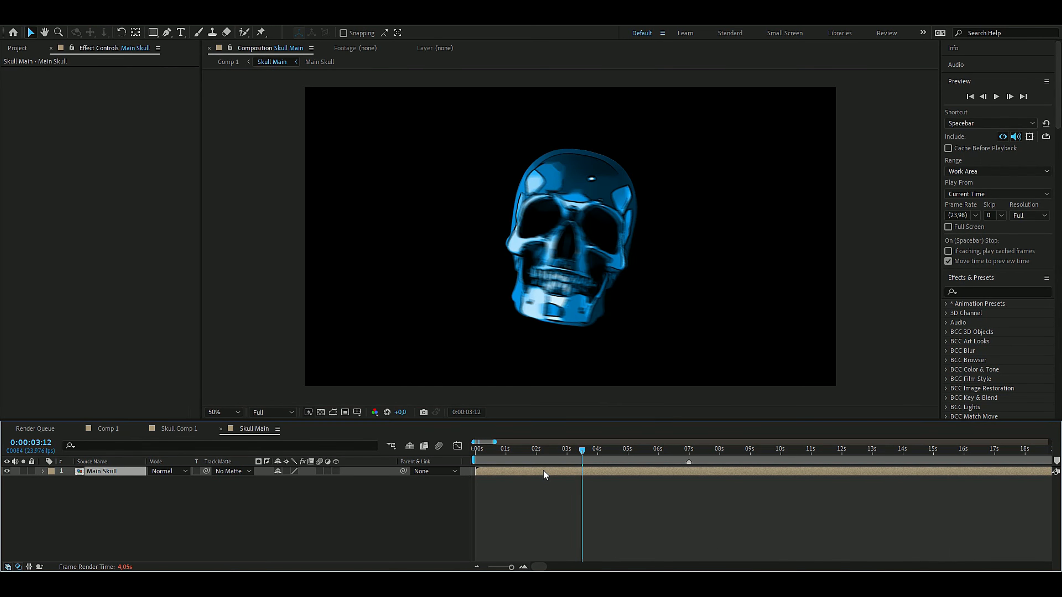
# - Add a Glow effect to the Main Skull layer and set its Glow Threshold to 47.1%
pyautogui.hotkey('ctrl', 'space')
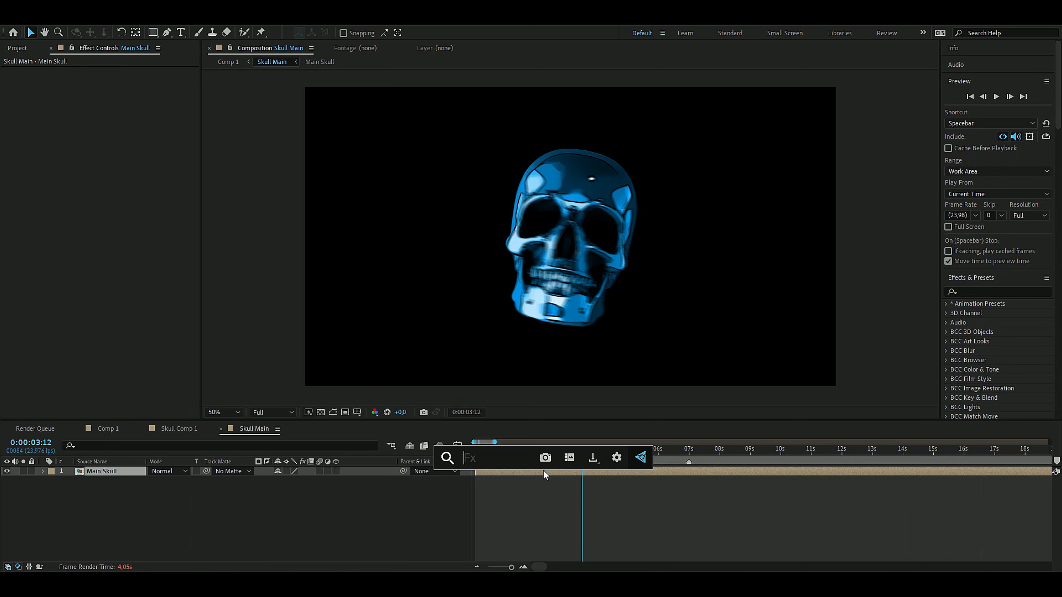
pyautogui.write('glo')
pyautogui.press('Return')
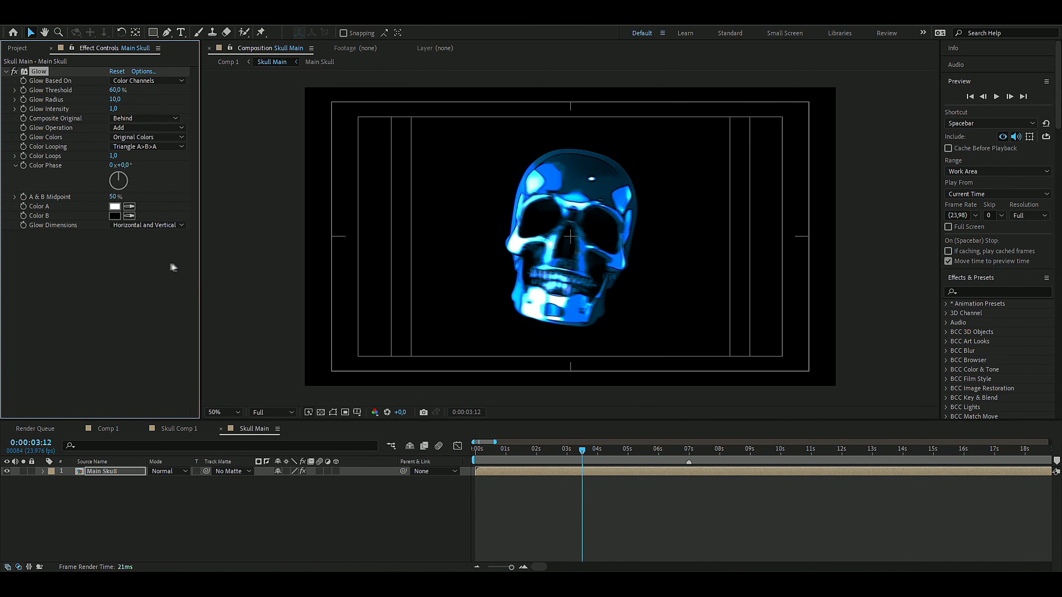
pyautogui.click(115, 90)
pyautogui.write('47.')
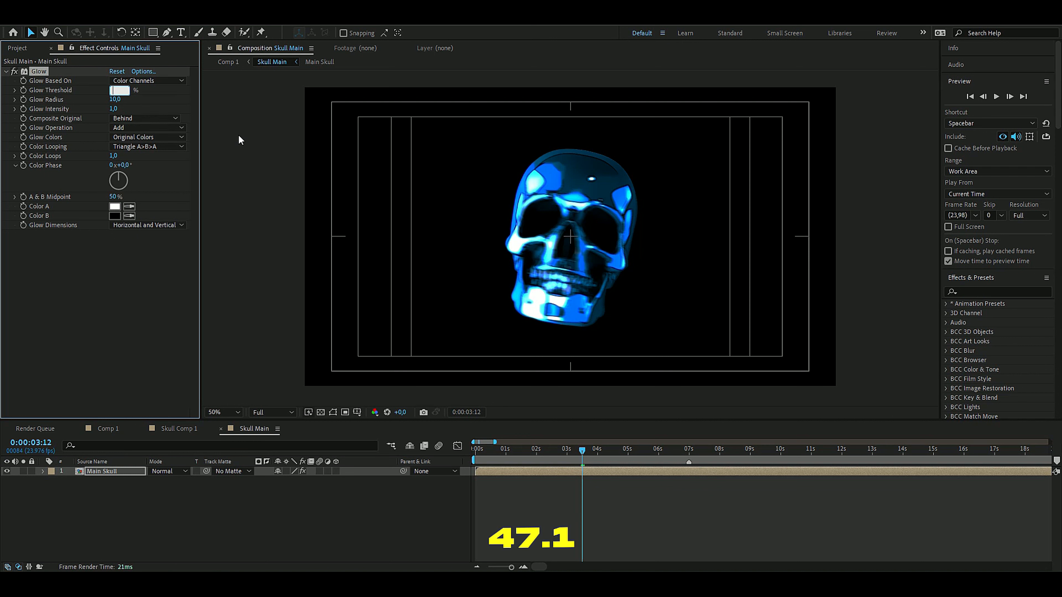
pyautogui.write('1')
pyautogui.press('Tab')
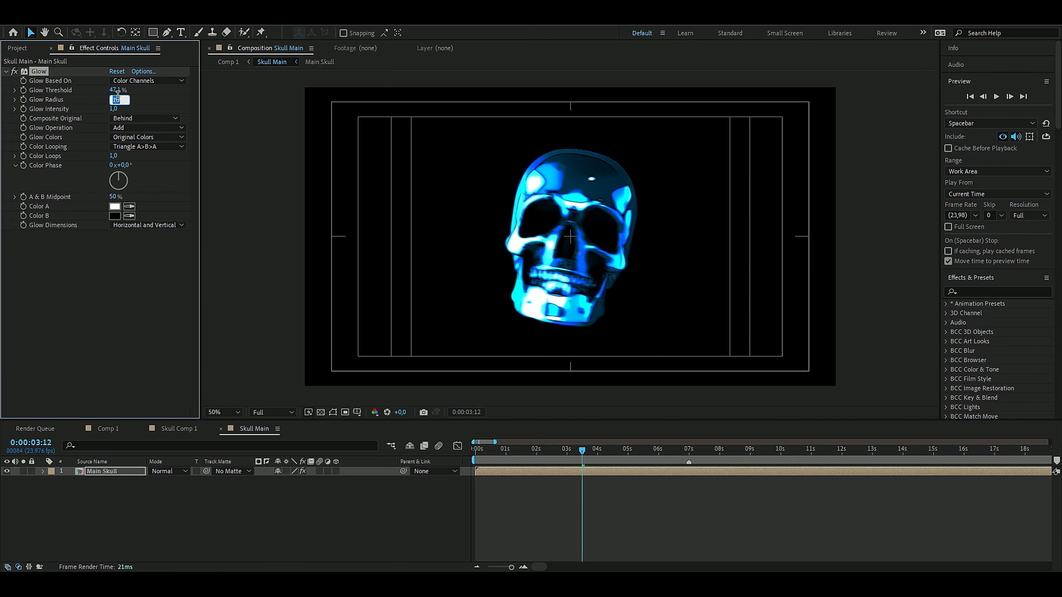
# - Set the Glow effect's Glow Radius to 203 and Glow Intensity to 0.9
pyautogui.write('203')
pyautogui.press('Return')
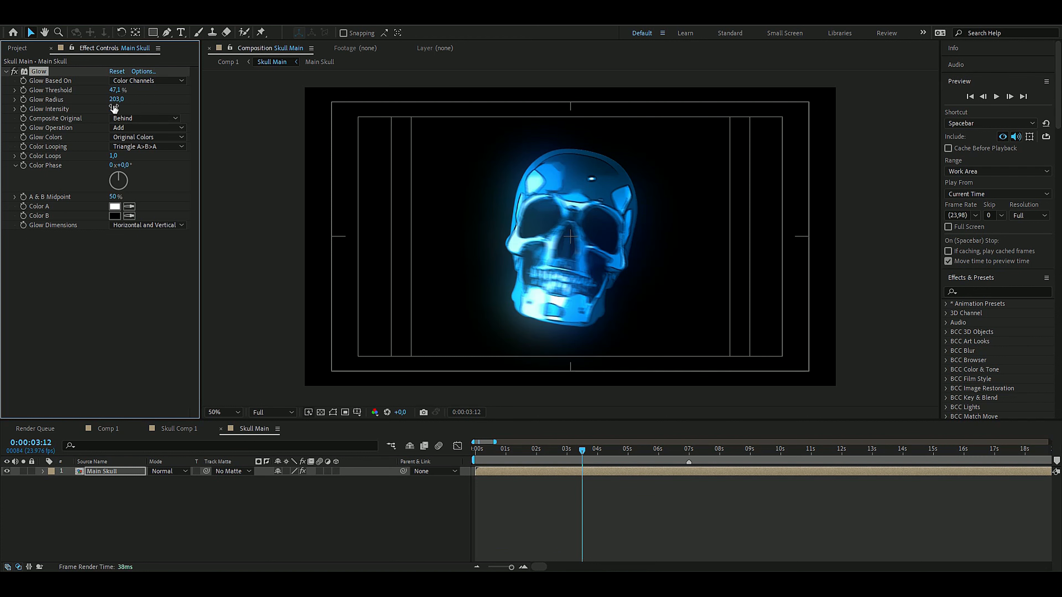
pyautogui.click(114, 109)
pyautogui.write('0')
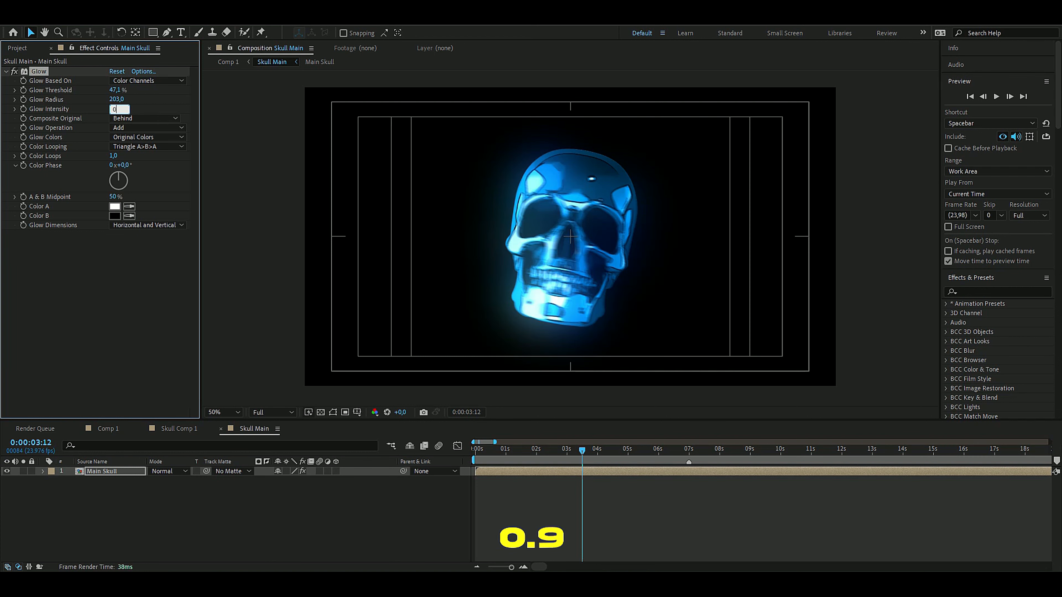
pyautogui.write(',9')
pyautogui.press('Return')
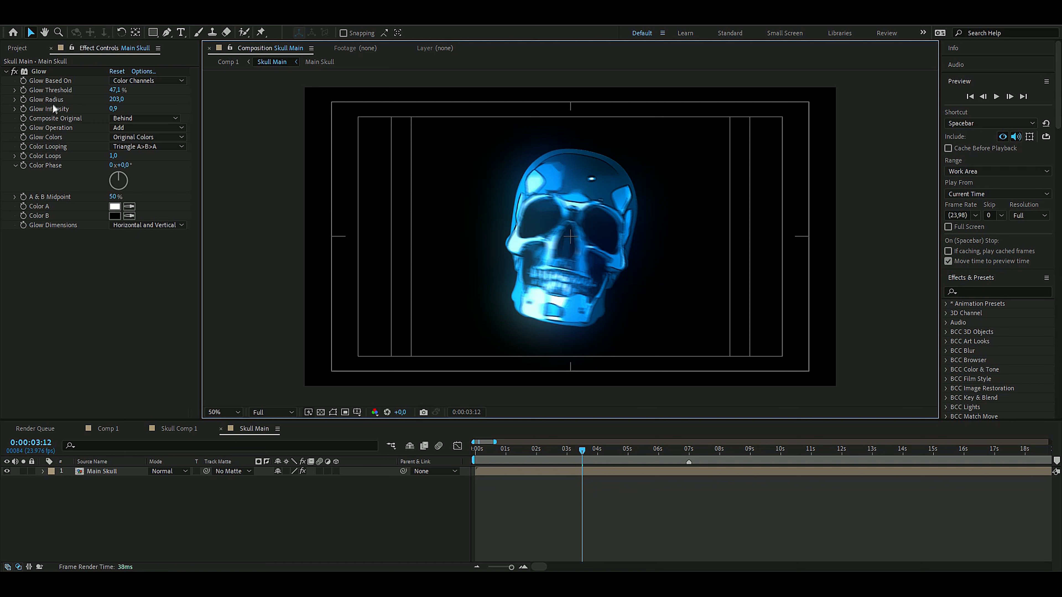
# - Duplicate the Glow effect on Main Skull and set the copy's Glow Radius to 603
pyautogui.click(40, 71)
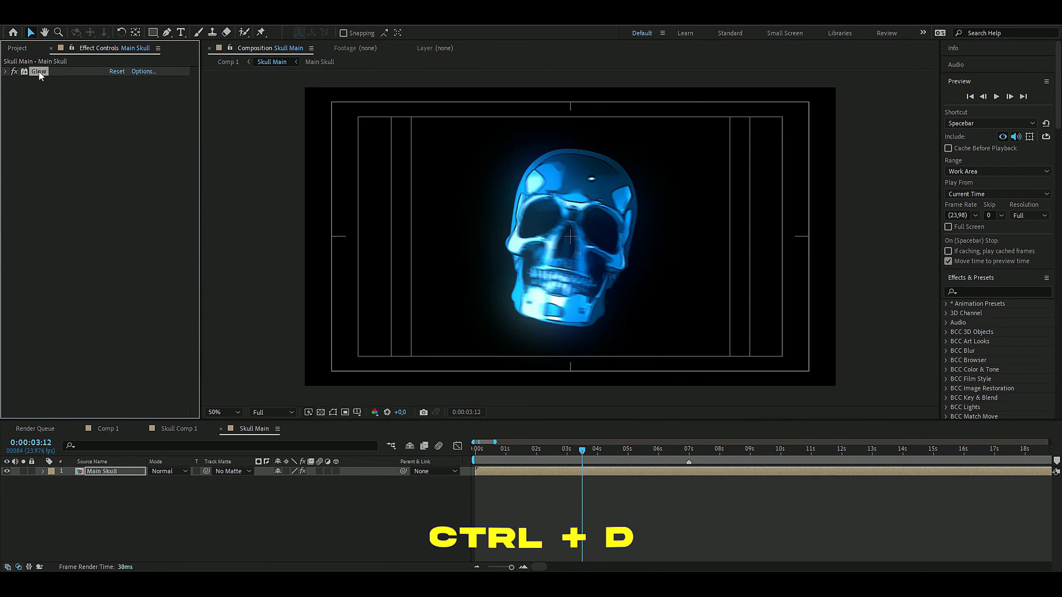
pyautogui.hotkey('ctrl', 'd')
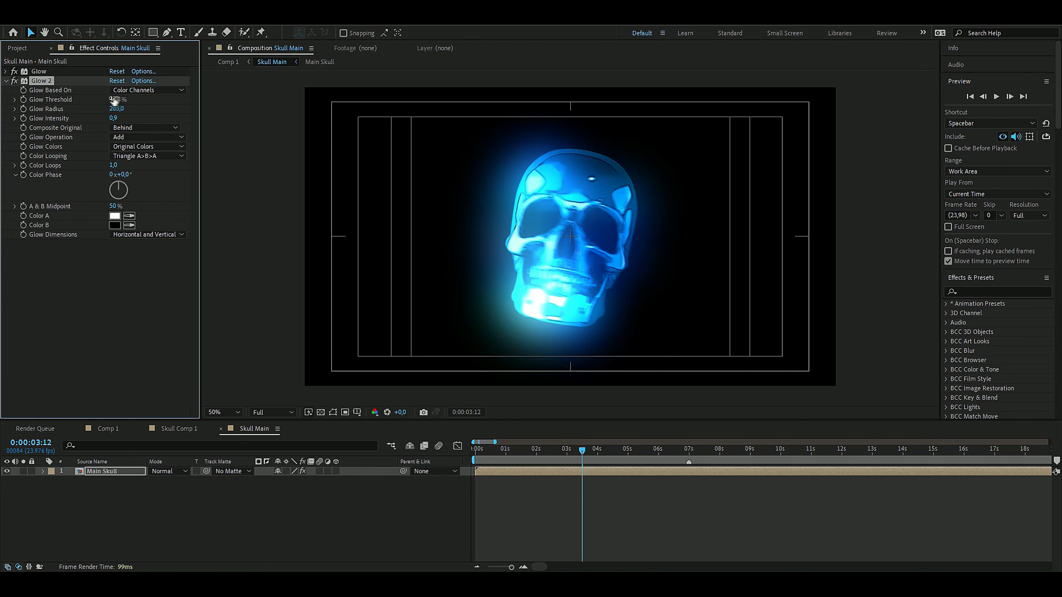
pyautogui.click(5, 71)
pyautogui.click(117, 262)
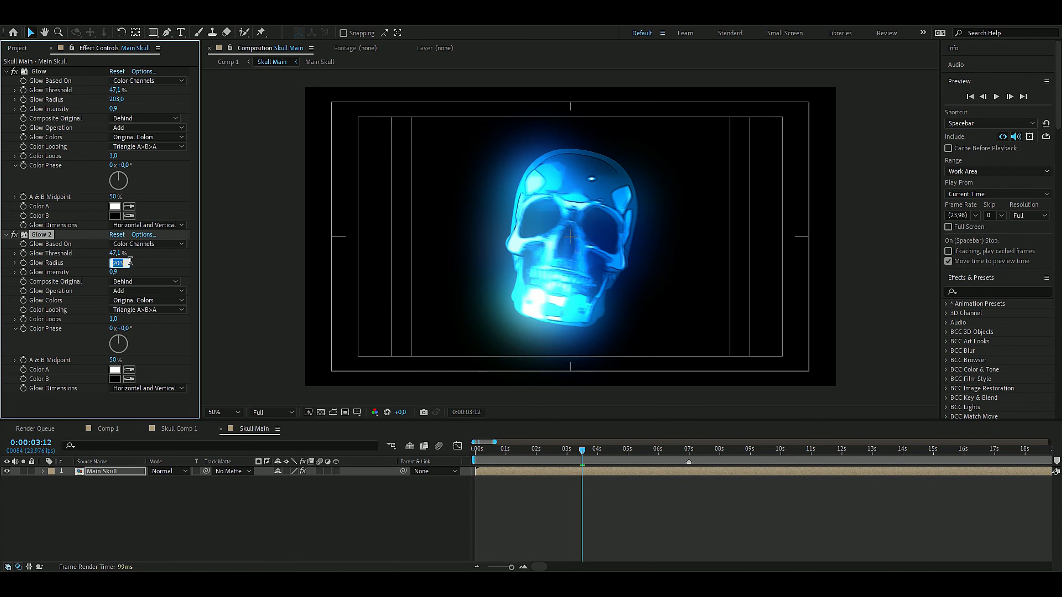
pyautogui.write('603')
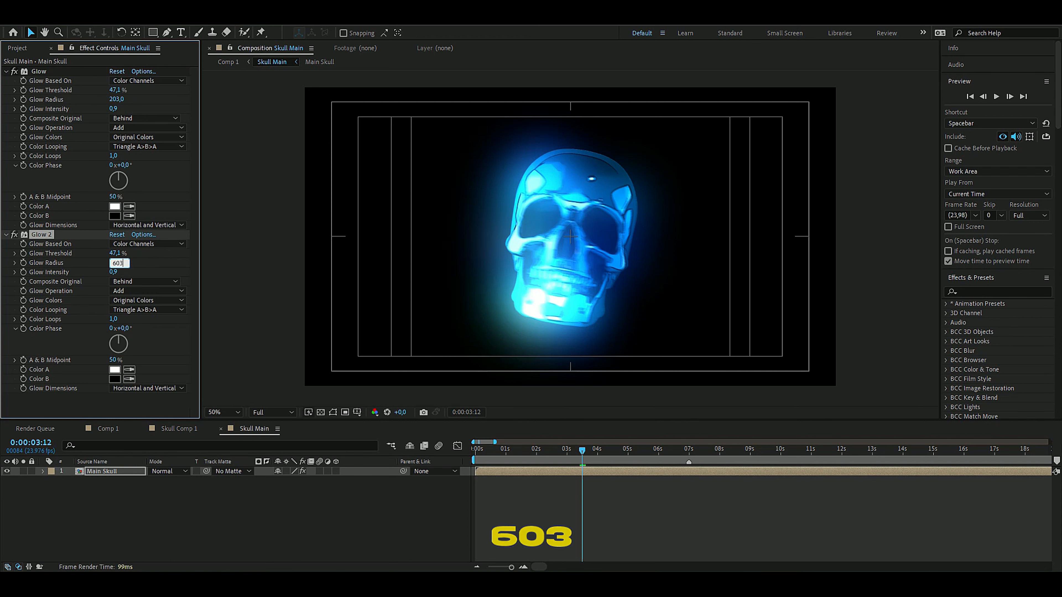
pyautogui.press('Return')
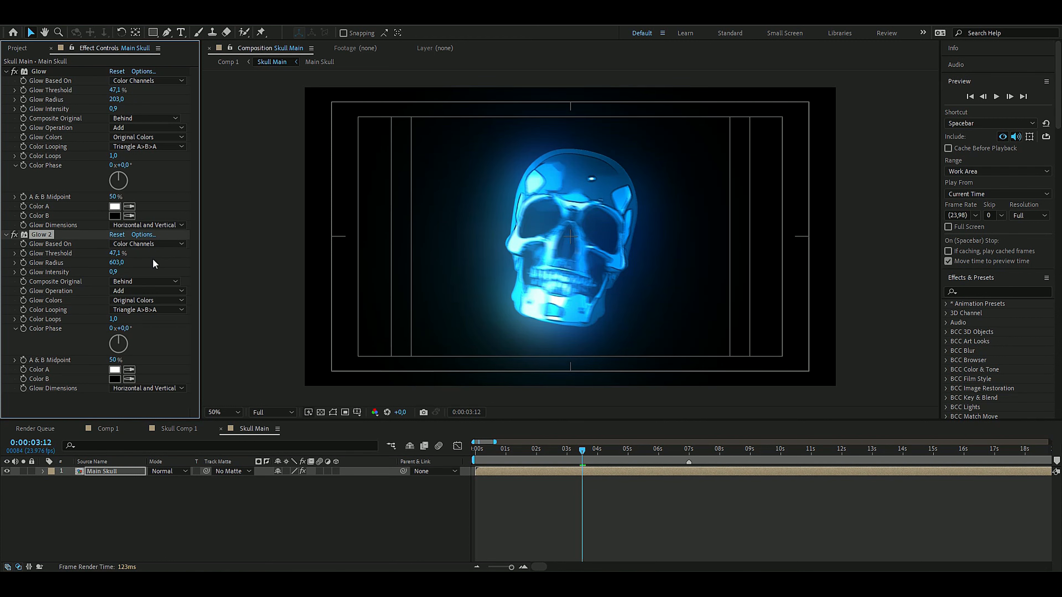
# - Set the second glow's Glow Intensity to 0.3 and compare the skull with and without the glows
pyautogui.click(113, 272)
pyautogui.write('0')
pyautogui.write('.3')
pyautogui.press('Return')
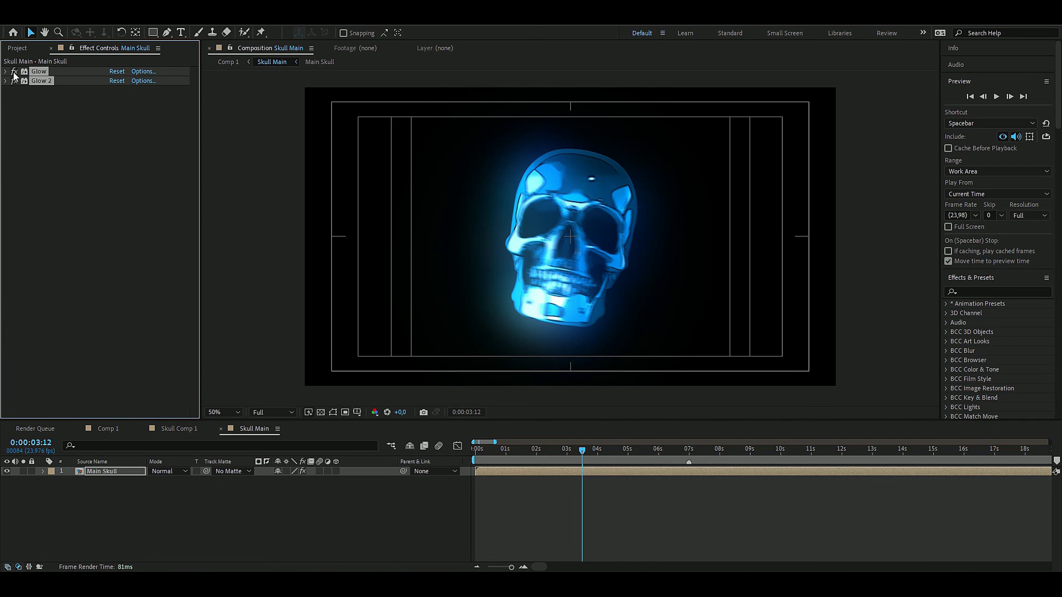
pyautogui.click(14, 72)
pyautogui.click(14, 72)
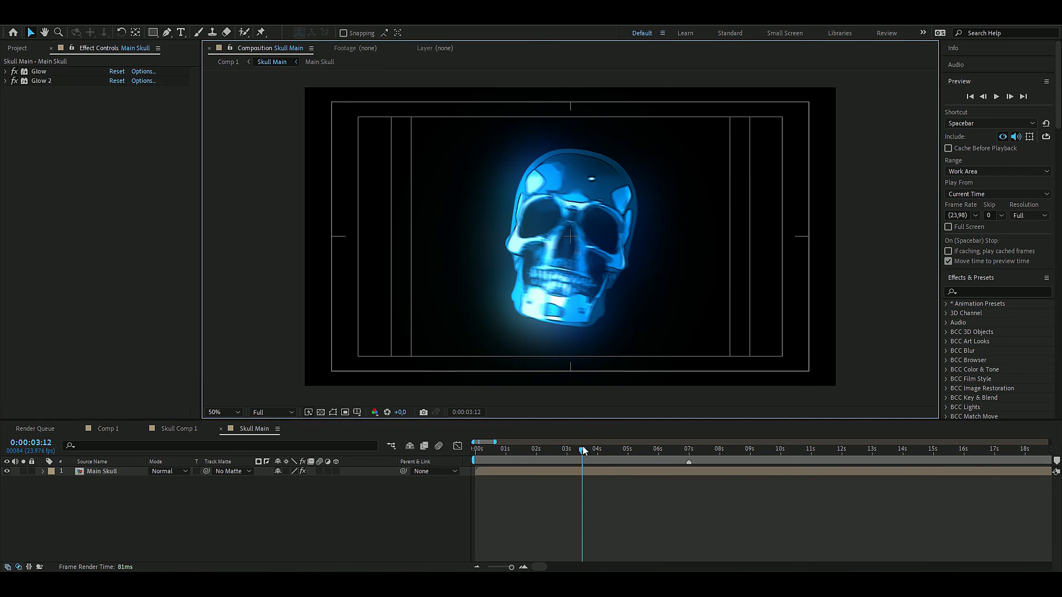
pyautogui.moveTo(582, 446); pyautogui.dragTo(541, 452)
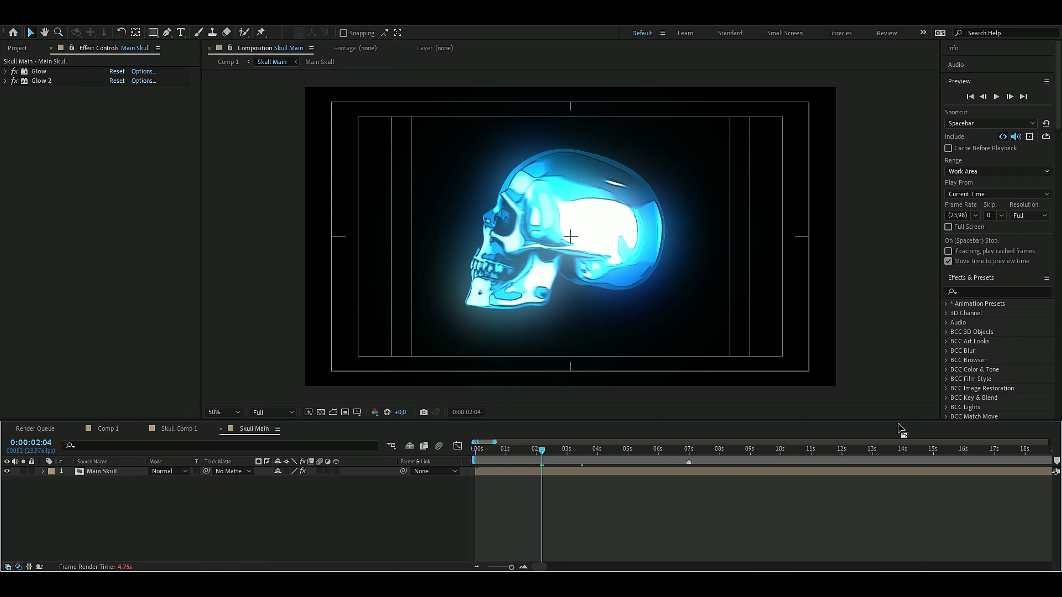
# - Add the Fire Vortex Overlay.avi footage to the Skull Main composition above the Main Skull layer
pyautogui.moveTo(900, 431); pyautogui.dragTo(895, 468)
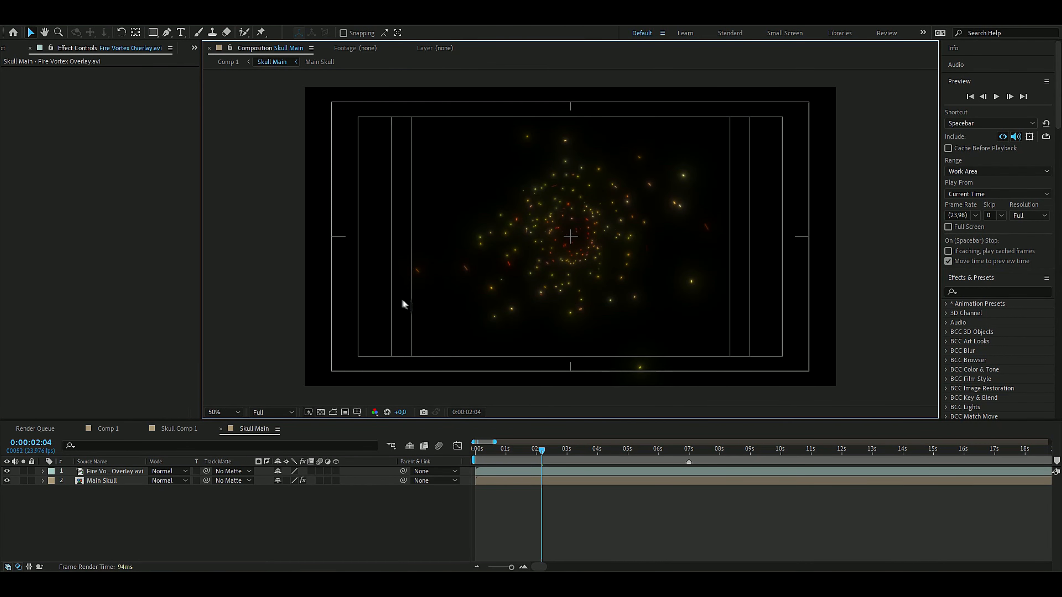
pyautogui.click(515, 472)
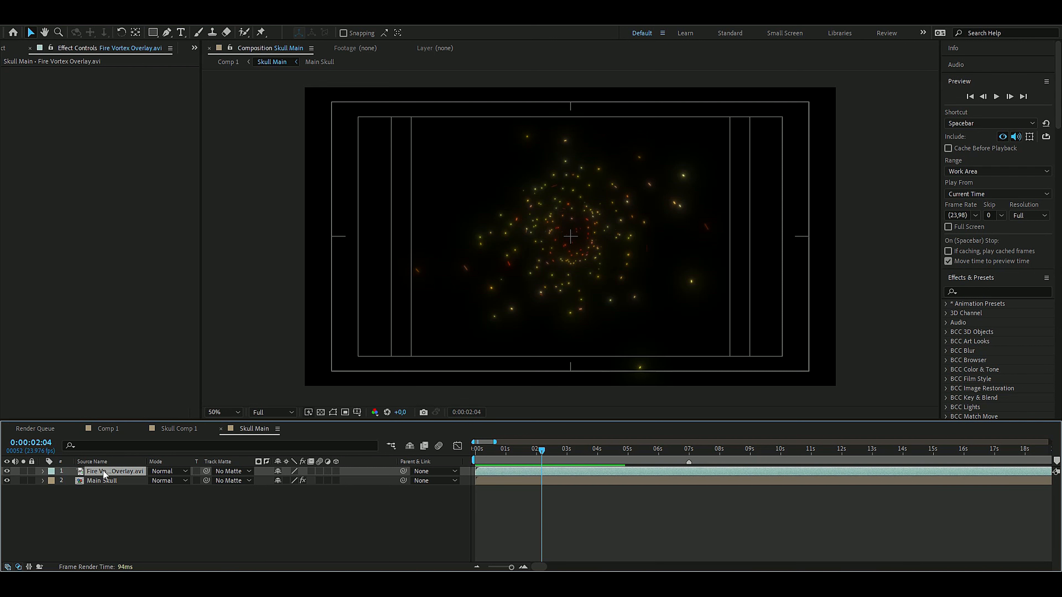
# - Move the Fire Vortex Overlay.avi layer below Main Skull in Skull Main and preview the result
pyautogui.moveTo(105, 474); pyautogui.dragTo(100, 487)
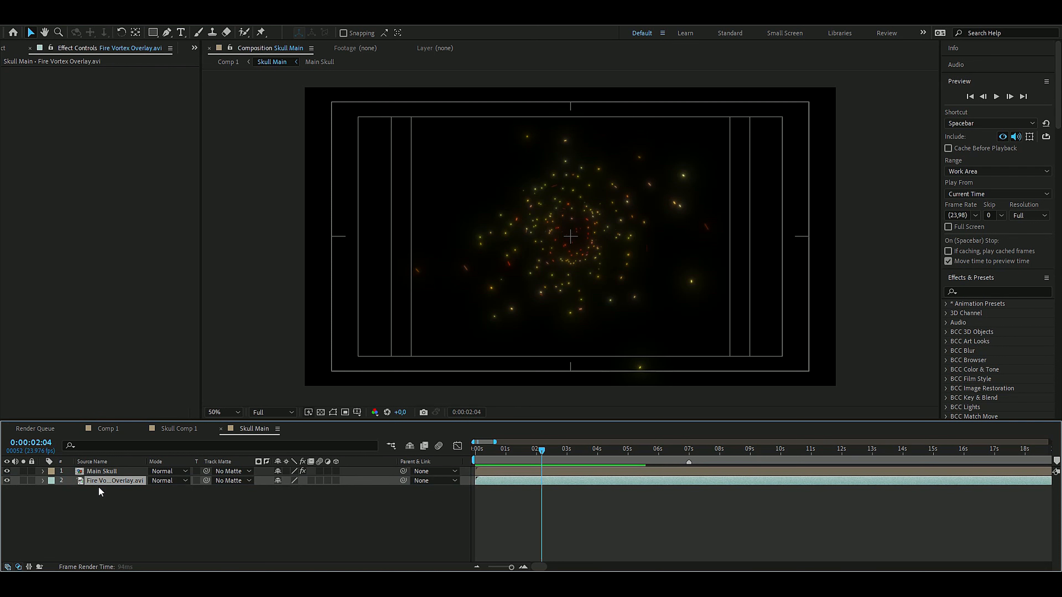
pyautogui.press('space')
pyautogui.press('space')
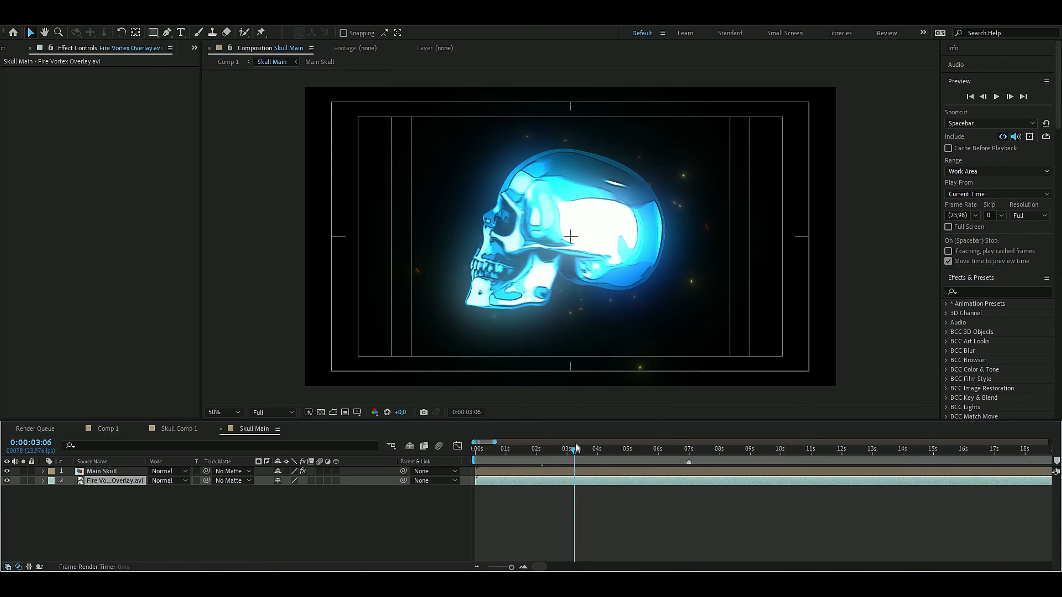
# - Copy the 4-Color Gradient effect from the Skull layer inside Main Skull onto Fire Vortex Overlay.avi in Skull Main
pyautogui.click(105, 472)
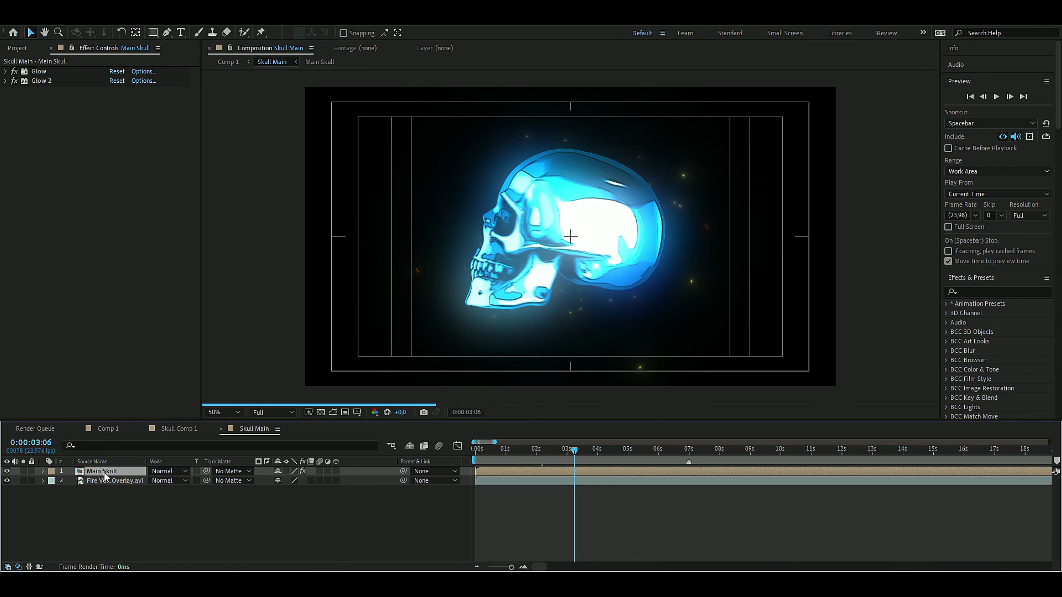
pyautogui.doubleClick(104, 472)
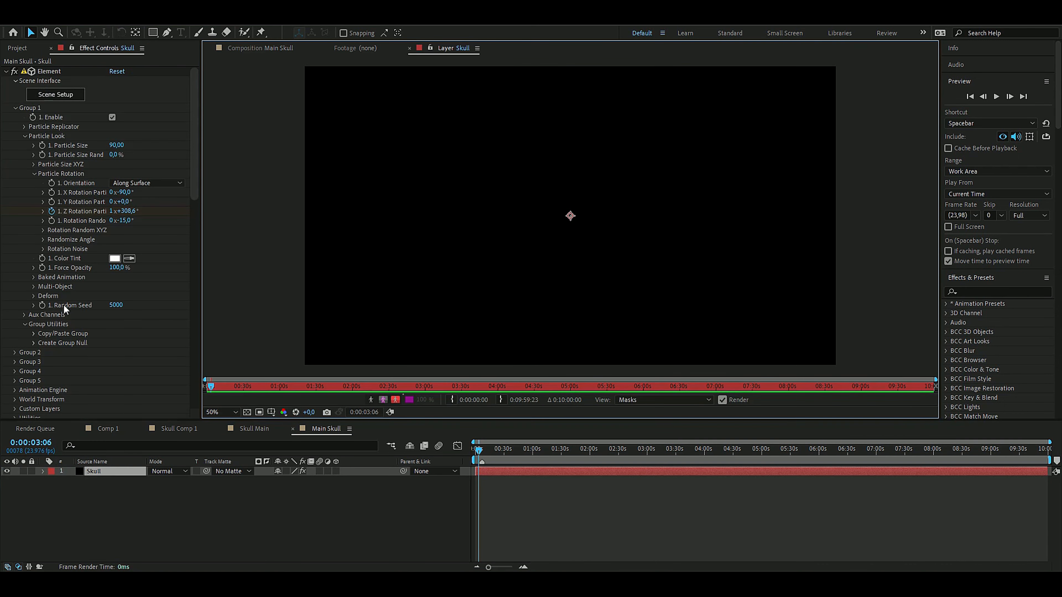
pyautogui.click(43, 82)
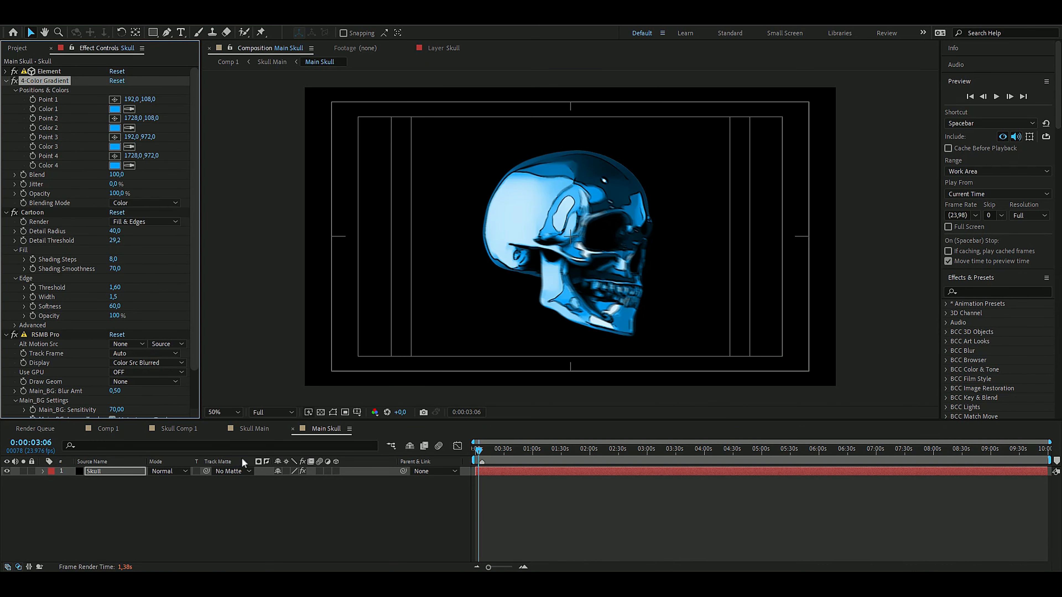
pyautogui.click(255, 428)
pyautogui.click(111, 480)
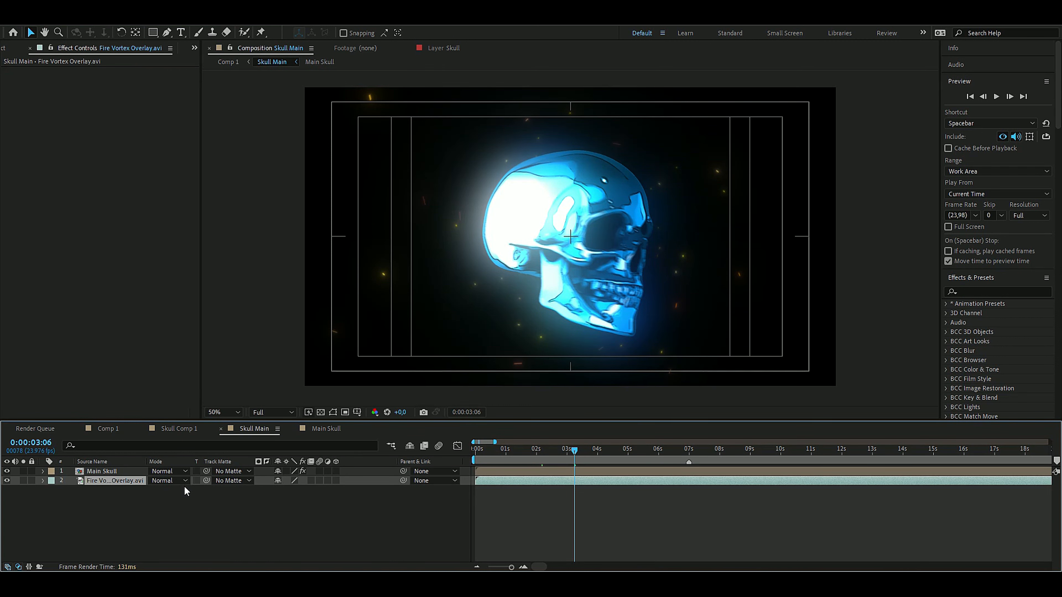
pyautogui.hotkey('ctrl', 'v')
# - Apply Deep Glow to Fire Vortex Overlay.avi with Radius 750, raise its Exposure and enable Smooth Blending
pyautogui.hotkey('ctrl', 'space')
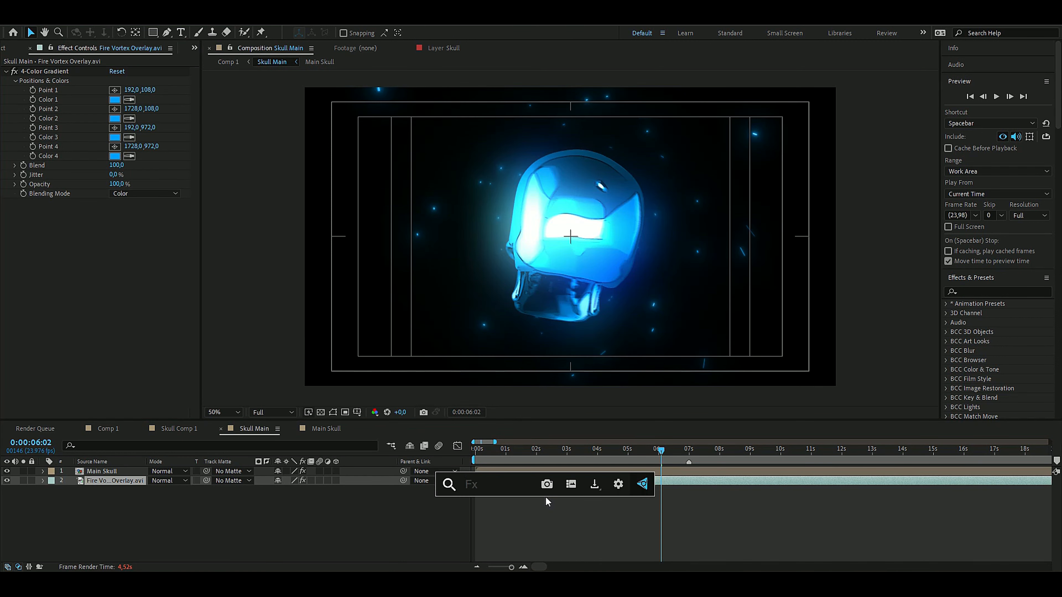
pyautogui.write('de')
pyautogui.press('Return')
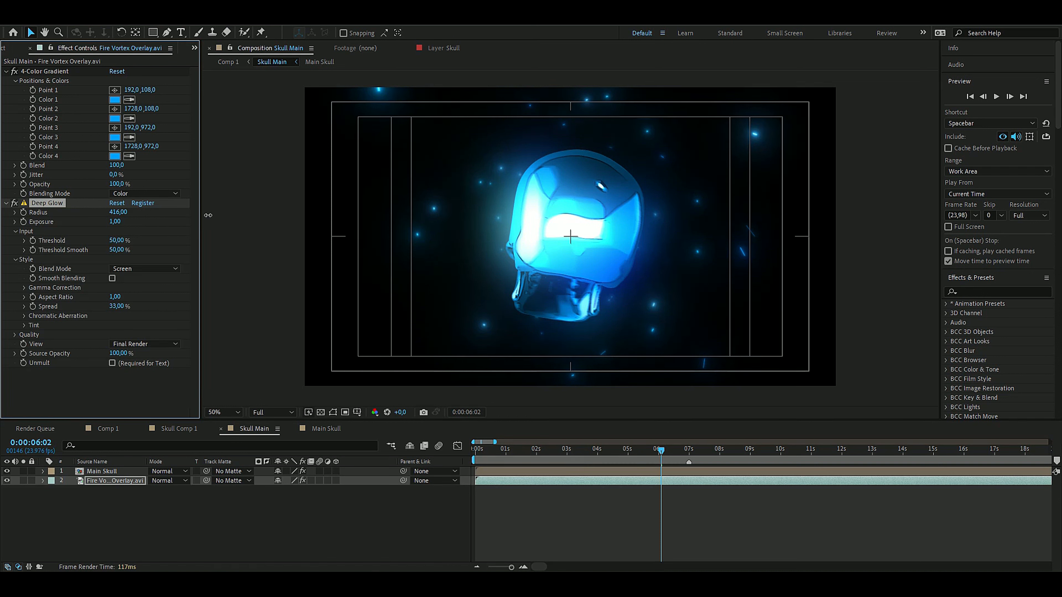
pyautogui.click(128, 212)
pyautogui.write('750')
pyautogui.press('Return')
pyautogui.moveTo(114, 222); pyautogui.dragTo(145, 228)
pyautogui.click(112, 278)
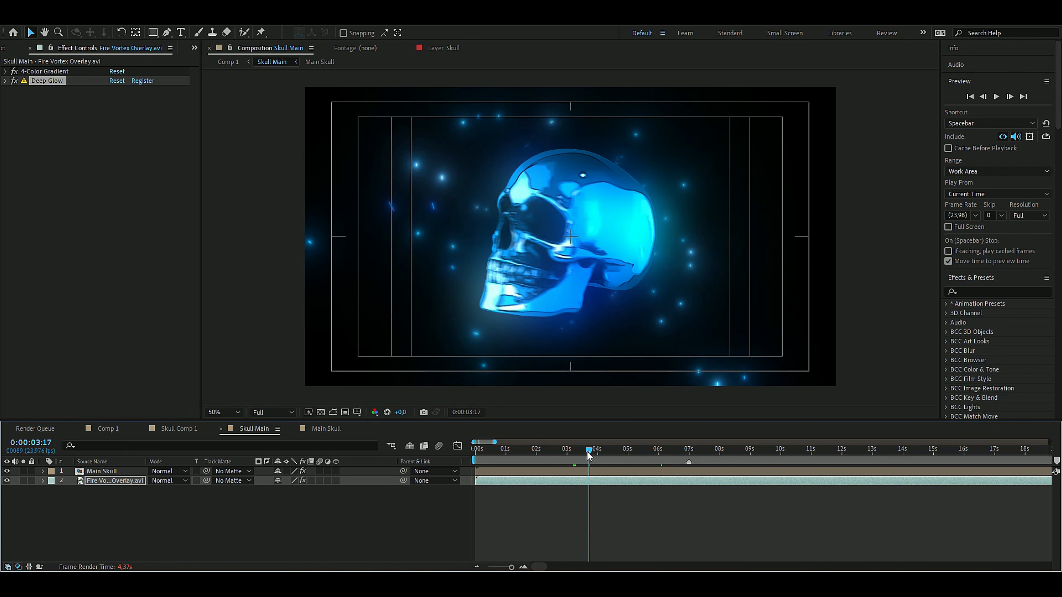
# - Check the glowing particles on several frames and end the Skull Main work area at 0:00:07:00
pyautogui.moveTo(590, 453); pyautogui.dragTo(587, 454)
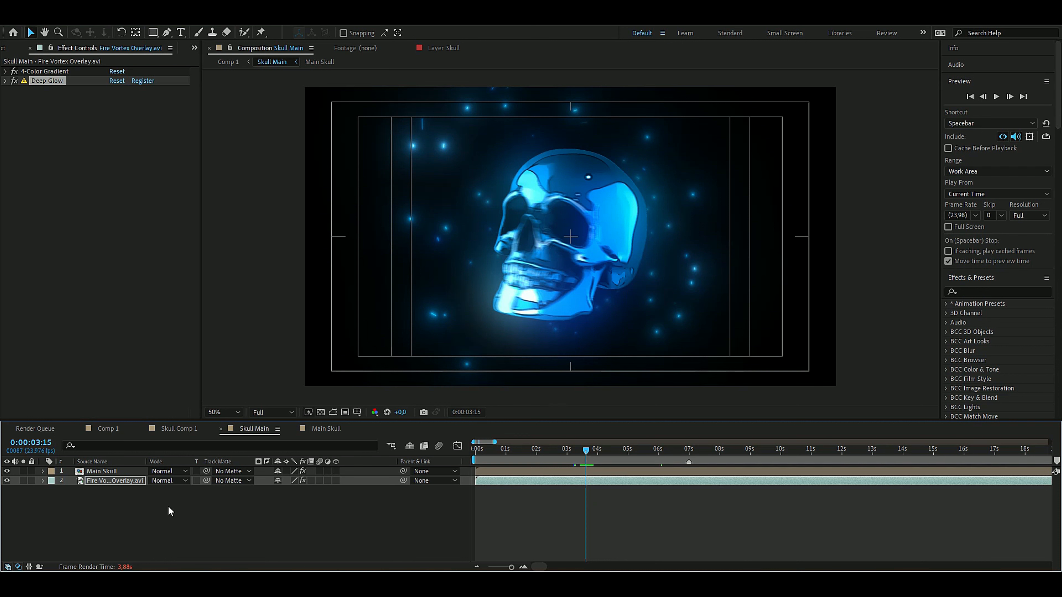
pyautogui.moveTo(593, 452); pyautogui.dragTo(689, 467)
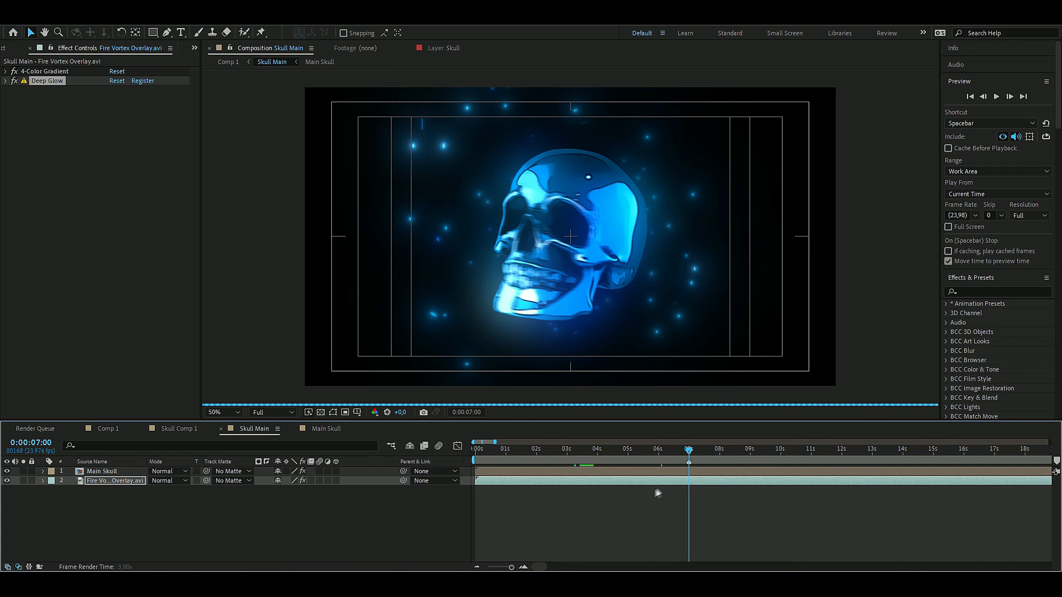
pyautogui.click(477, 567)
pyautogui.click(477, 567)
pyautogui.click(477, 567)
pyautogui.click(477, 567)
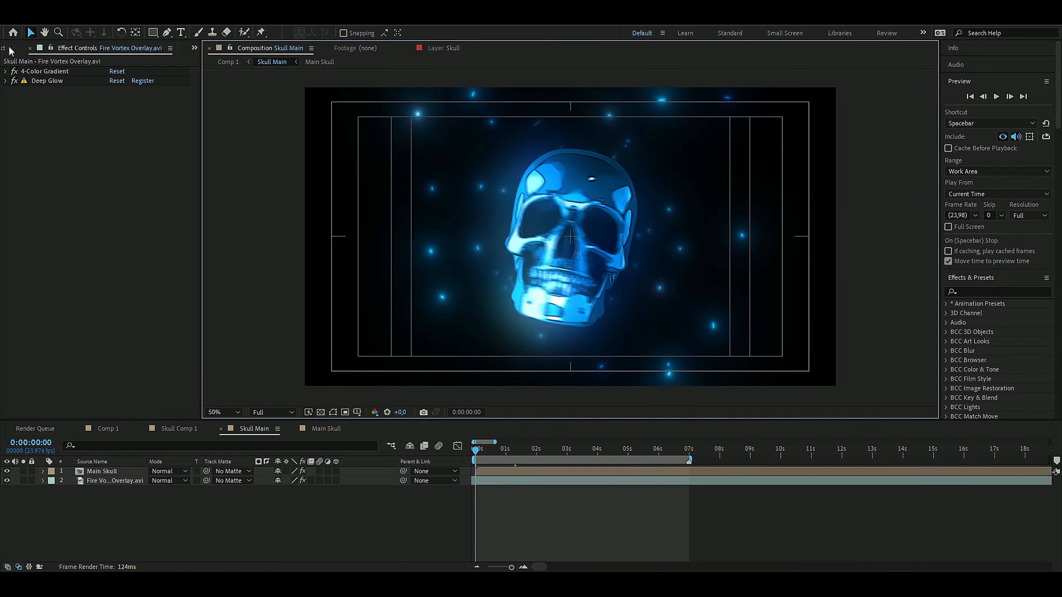
# - Add the Skull Main composition to the render queue and render it as Skull Main.avi
pyautogui.click(7, 18)
pyautogui.moveTo(155, 202)
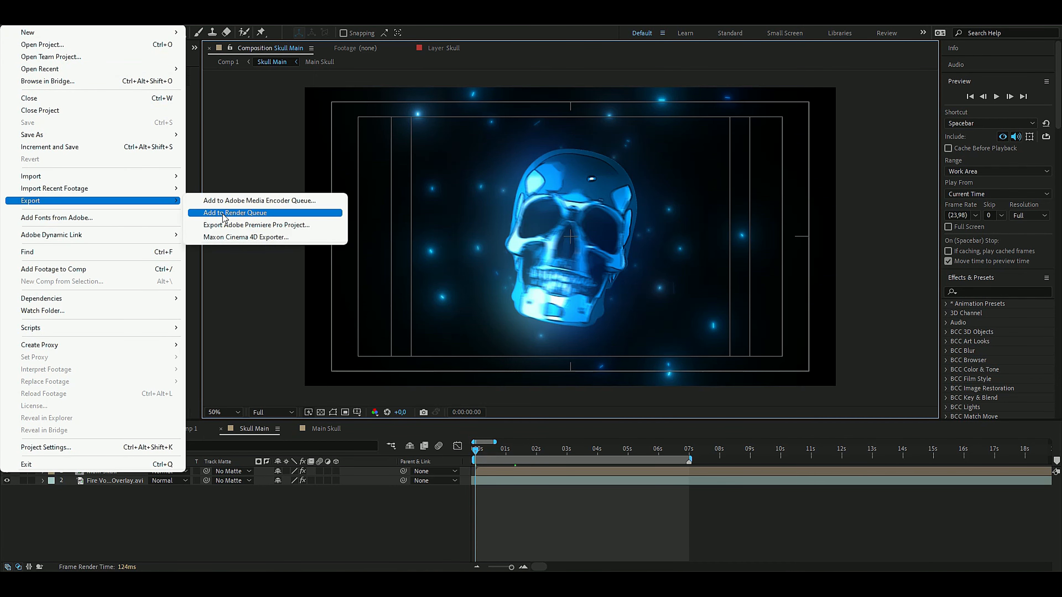
pyautogui.click(234, 217)
pyautogui.scroll(-1, 286, 553)
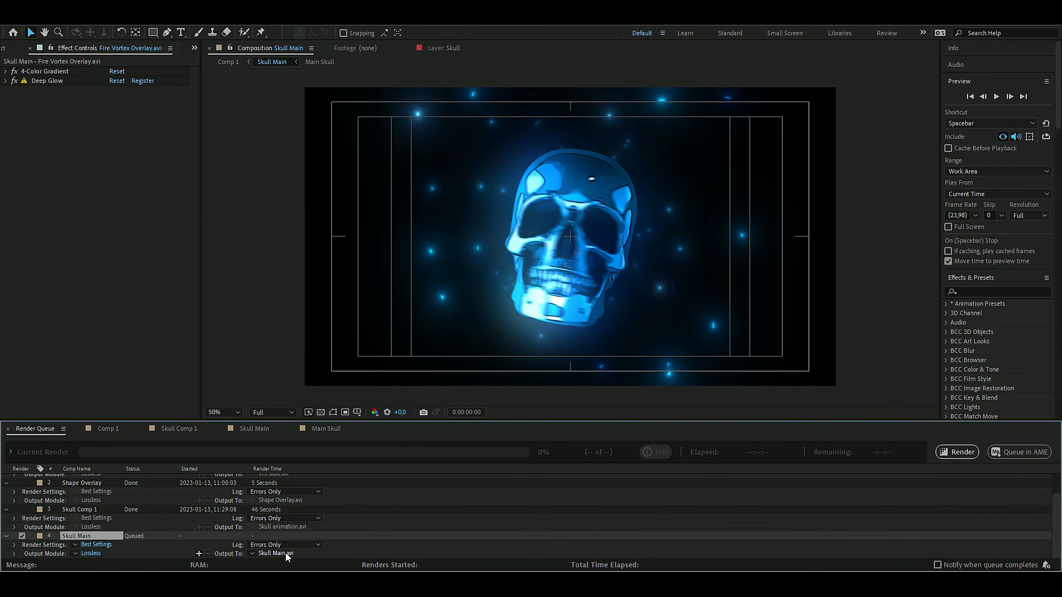
pyautogui.click(965, 454)
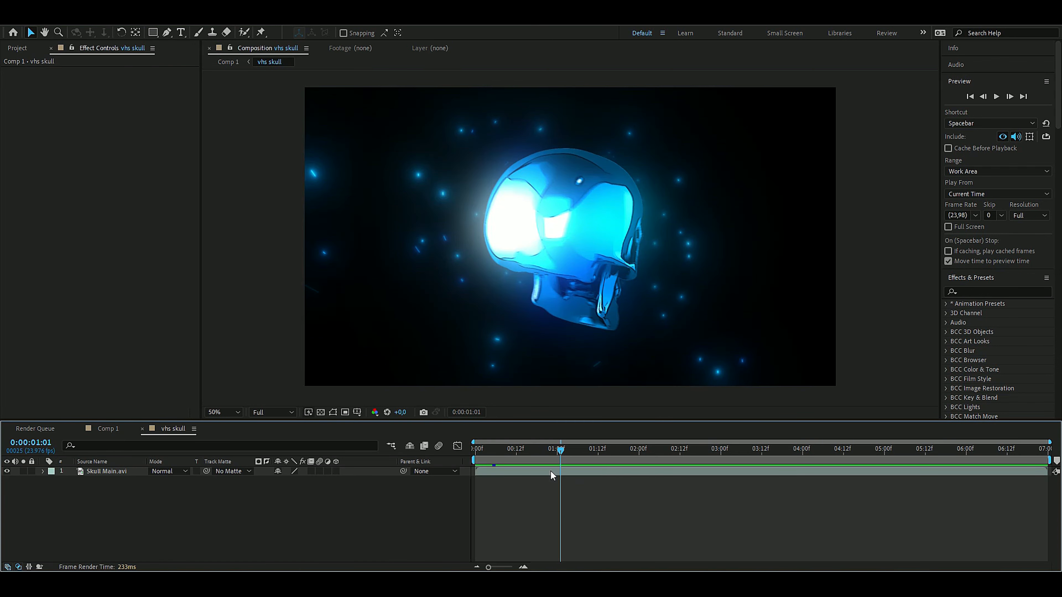
# - Duplicate Skull Main.avi in the vhs skull composition and pre-compose the upper copy as Chroma
pyautogui.moveTo(554, 451); pyautogui.dragTo(639, 461)
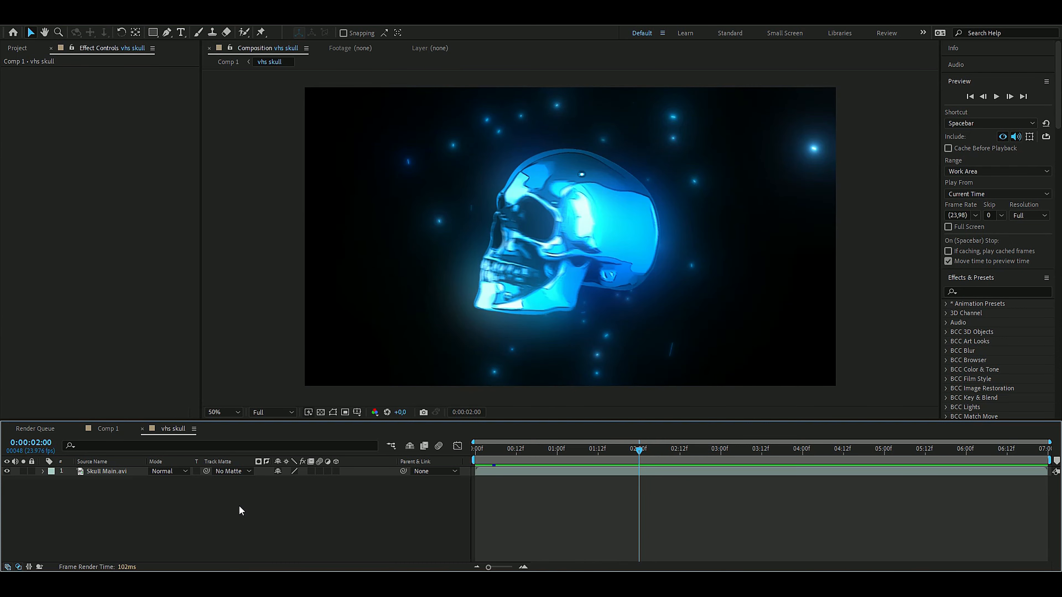
pyautogui.click(119, 471)
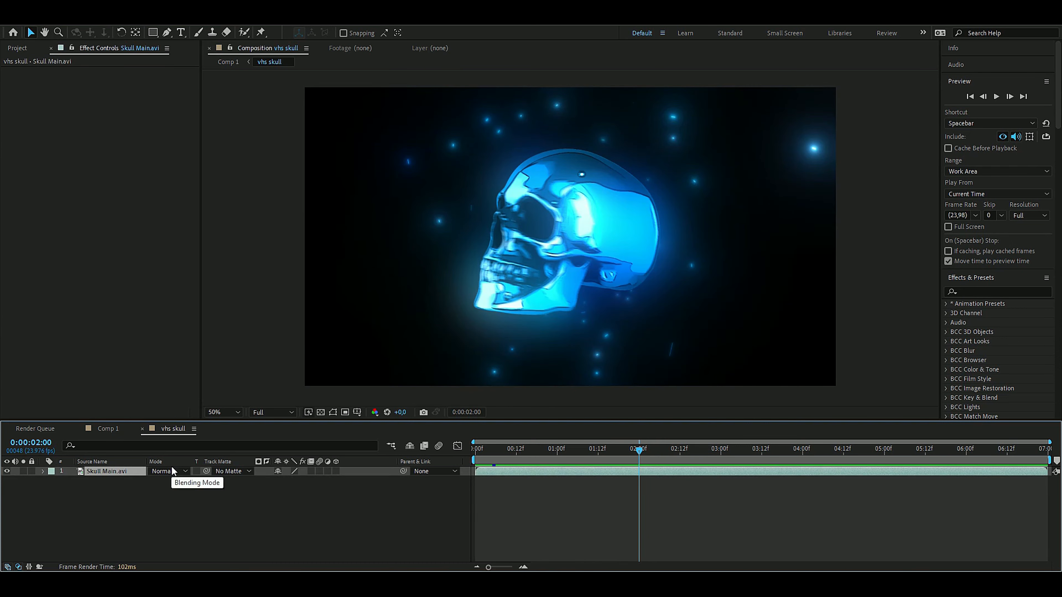
pyautogui.hotkey('ctrl', 'd')
pyautogui.rightClick(122, 472)
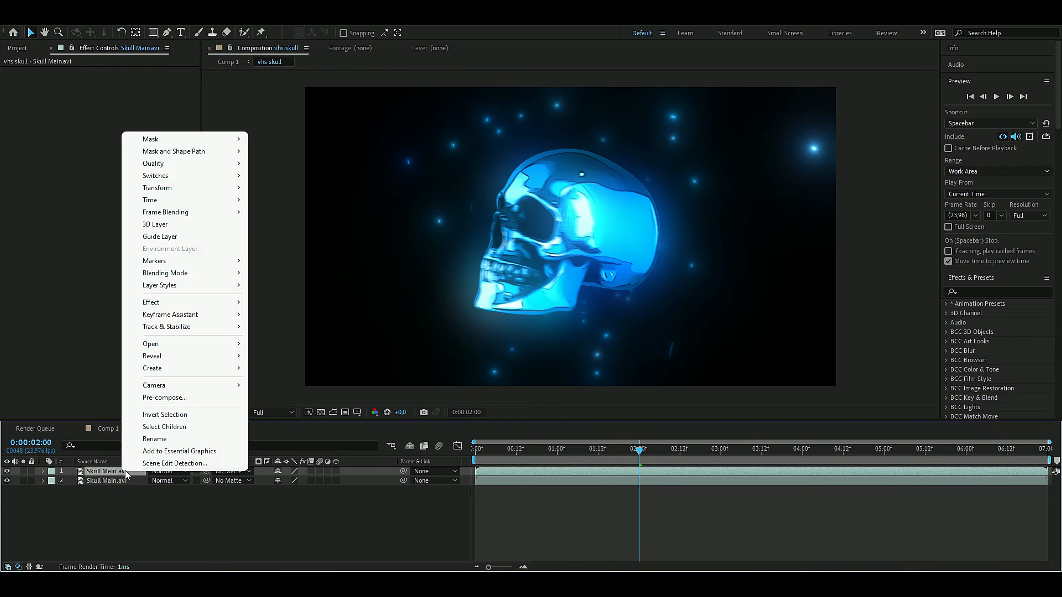
pyautogui.click(142, 402)
pyautogui.press('BackSpace')
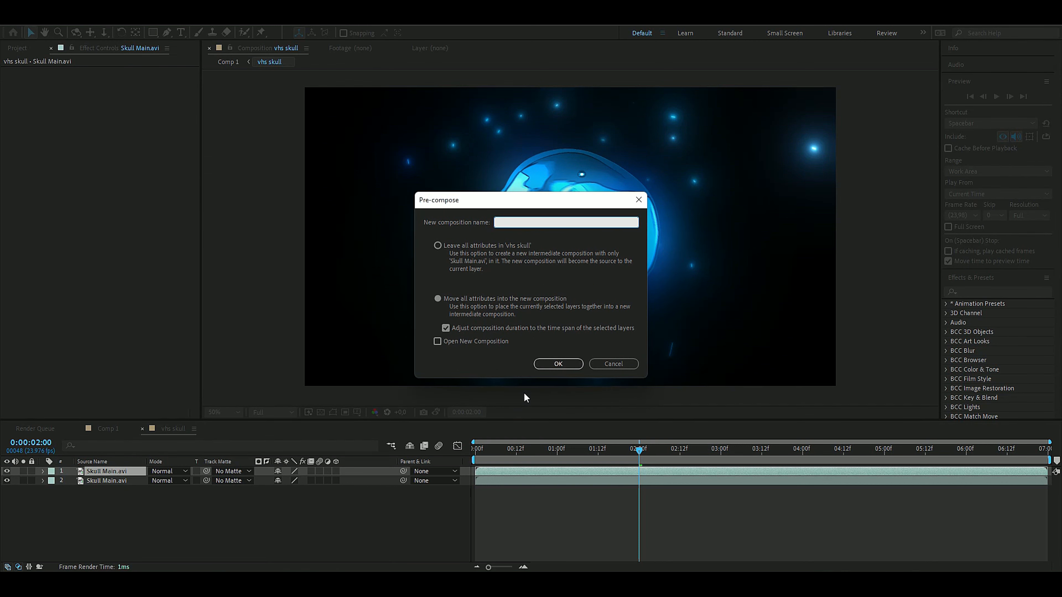
pyautogui.write('Chroma')
pyautogui.press('Return')
# - Pre-compose the remaining Skull Main.avi layer in vhs skull as Luma'
pyautogui.rightClick(105, 481)
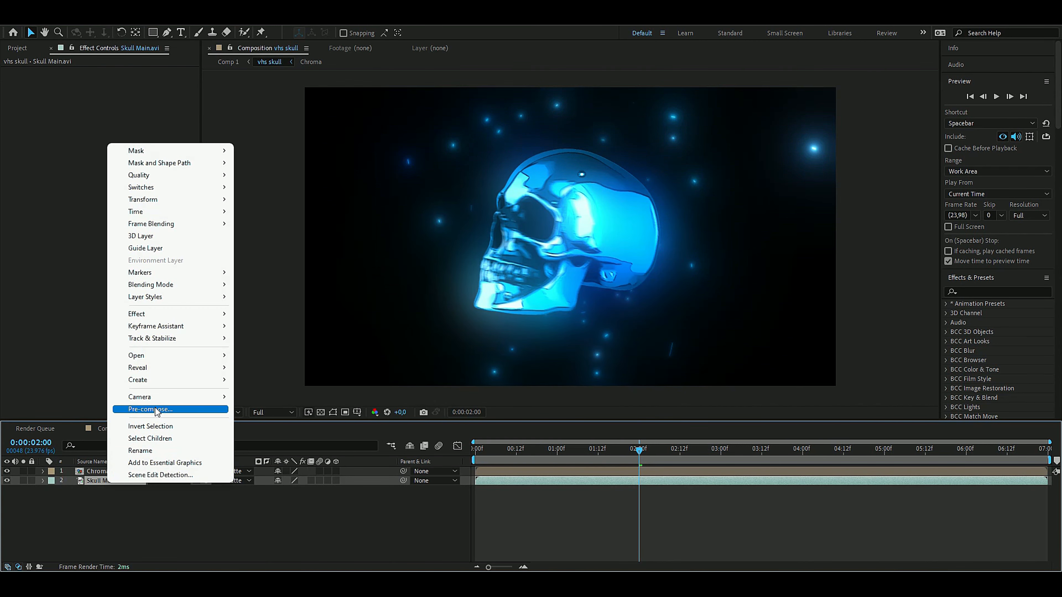
pyautogui.click(155, 408)
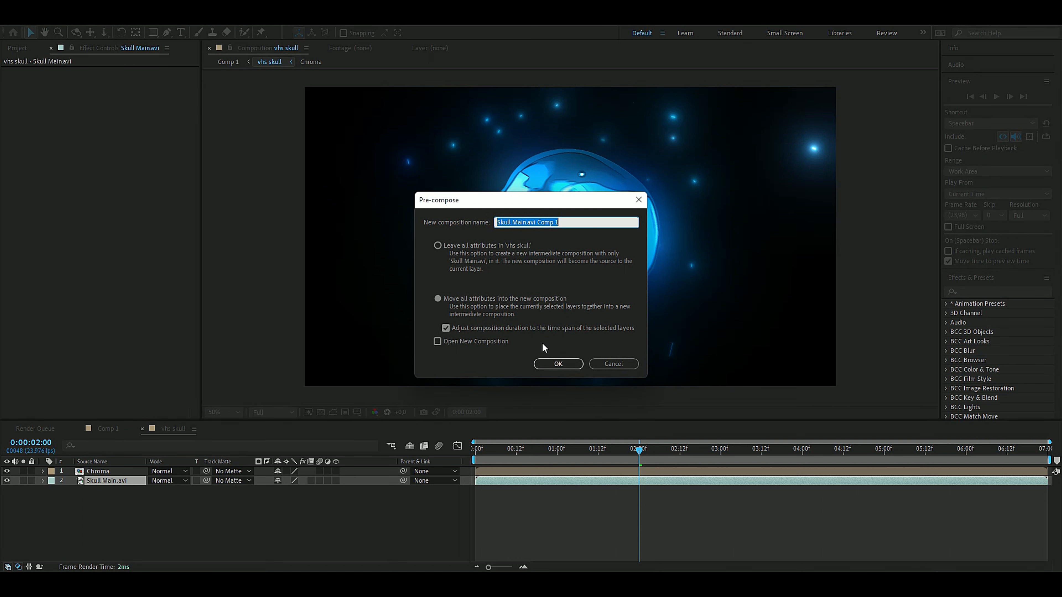
pyautogui.write('Luma')
pyautogui.press('Return')
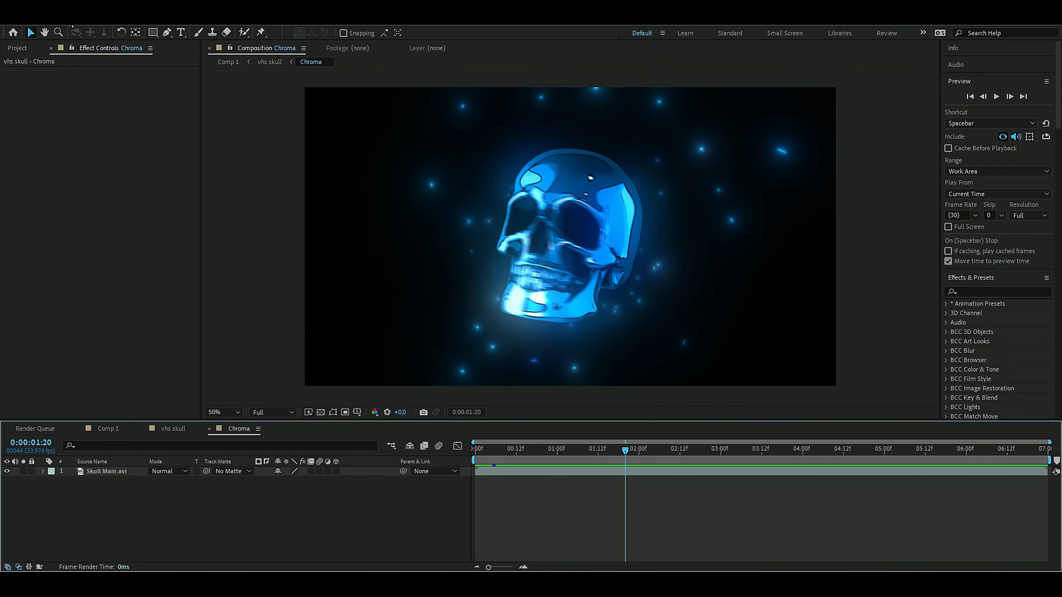
# - Set the Chroma composition's width to 40 px, reduce its height and set the frame rate to 20 fps
pyautogui.click(71, 26)
pyautogui.click(79, 45)
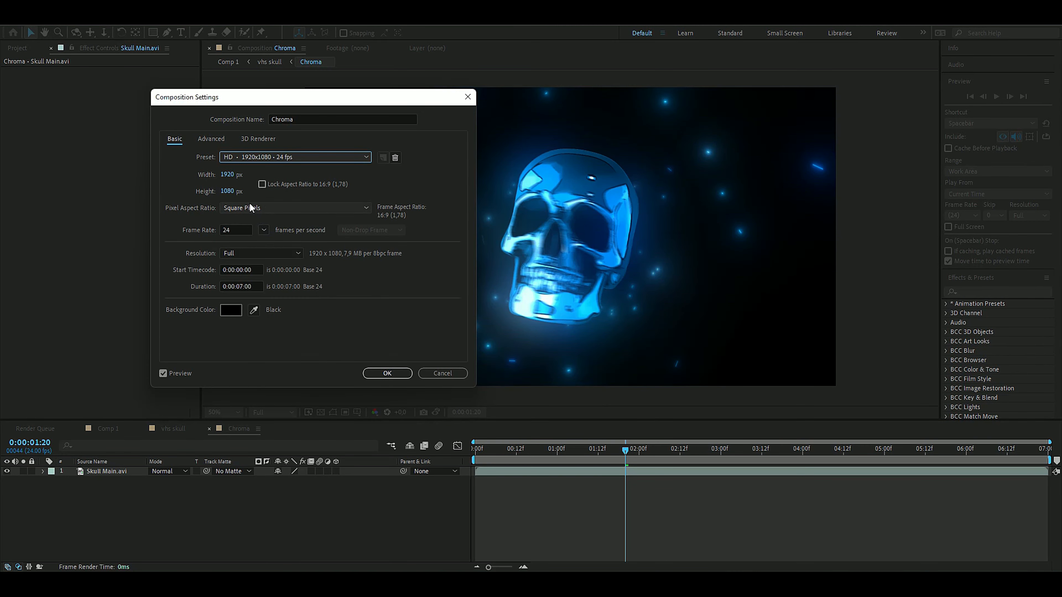
pyautogui.click(233, 176)
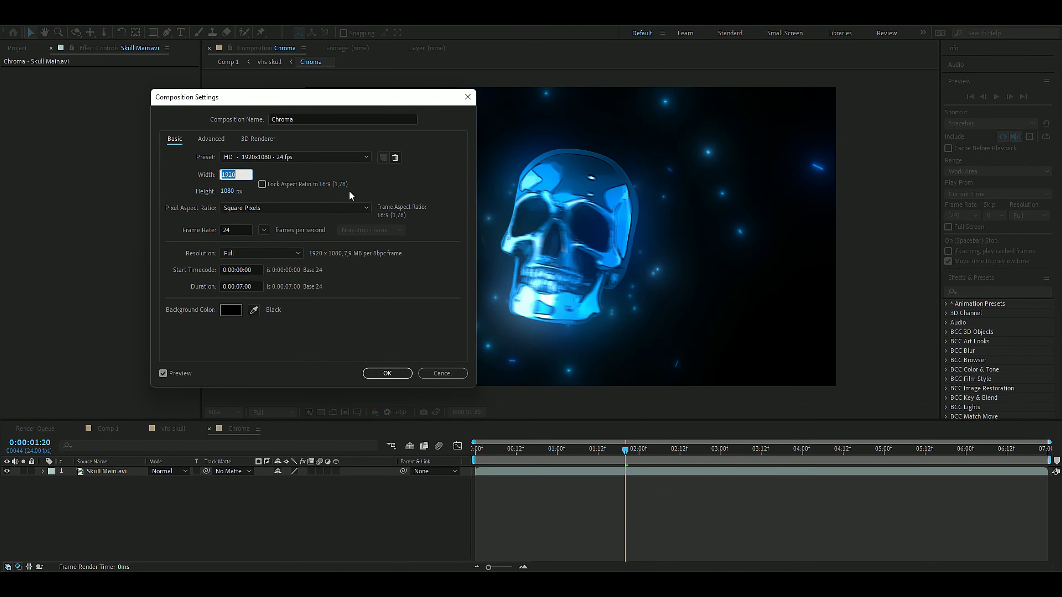
pyautogui.write('40')
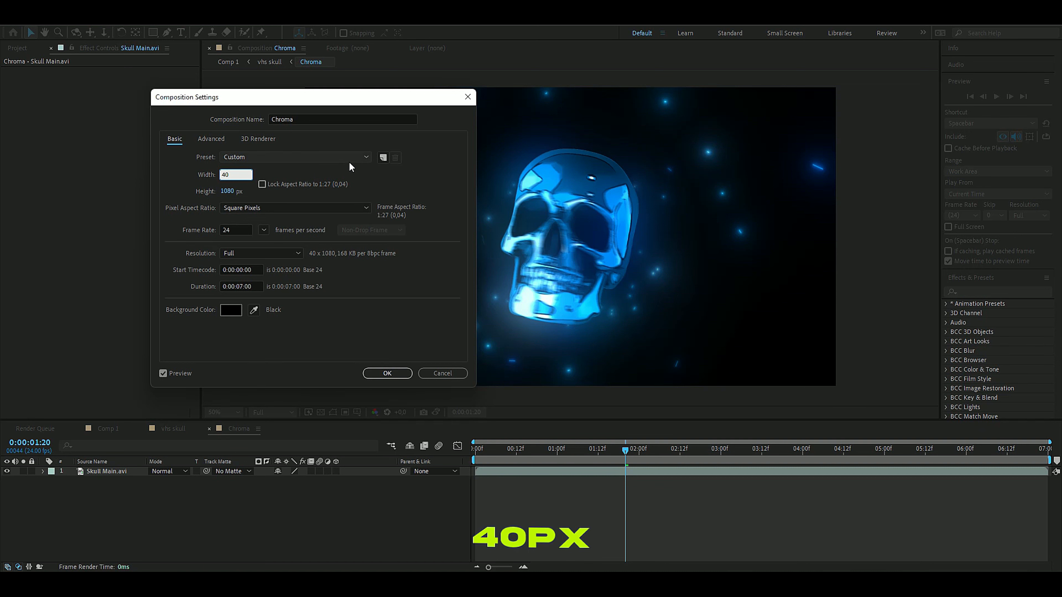
pyautogui.click(233, 191)
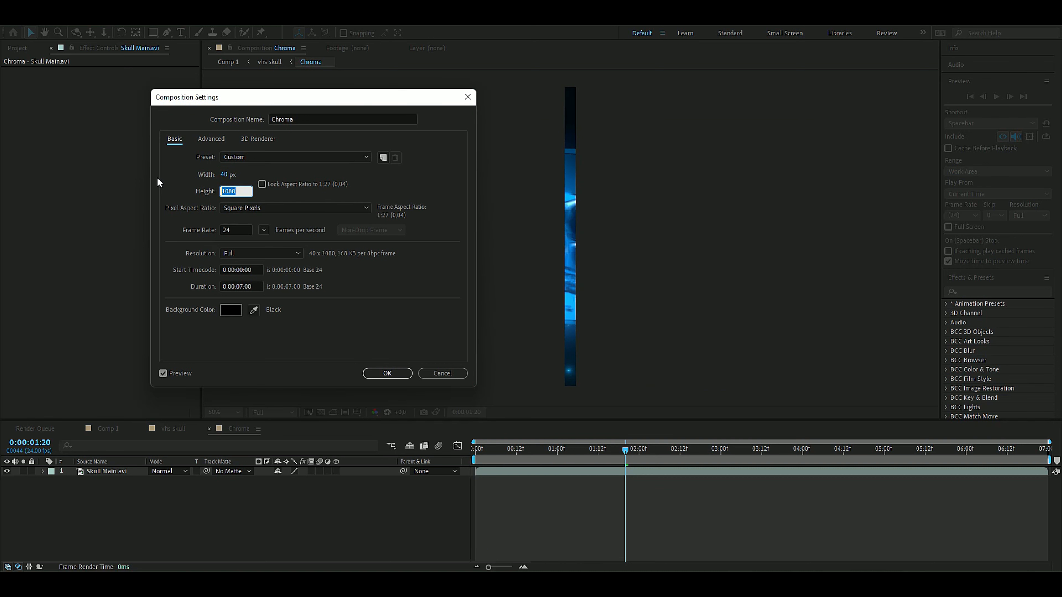
pyautogui.write('4')
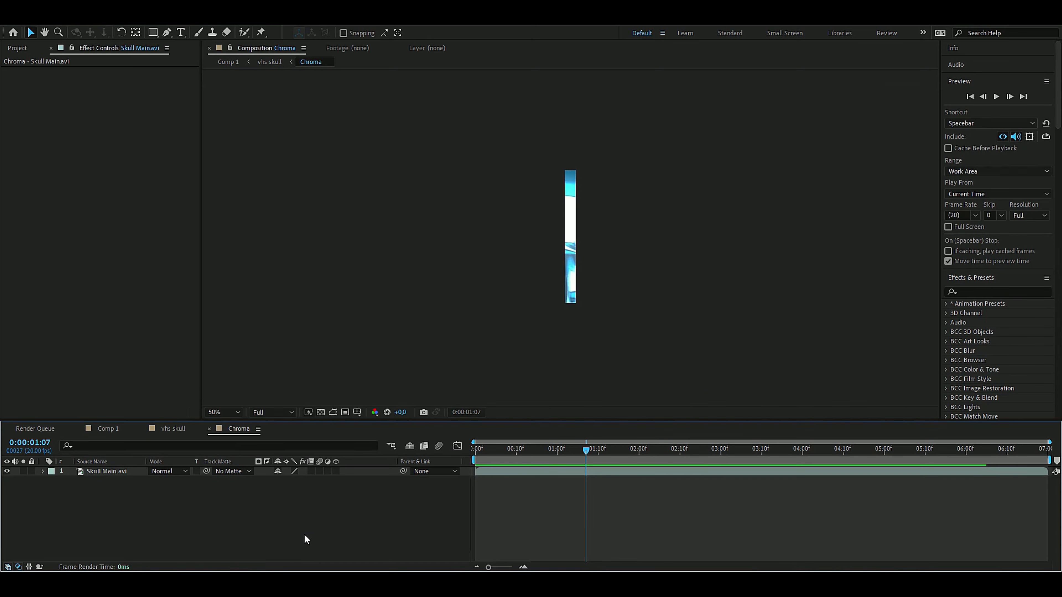
# - Unlink the scale of Skull Main.avi in Chroma and set it to 2.8% horizontally and 45% vertically
pyautogui.click(207, 475)
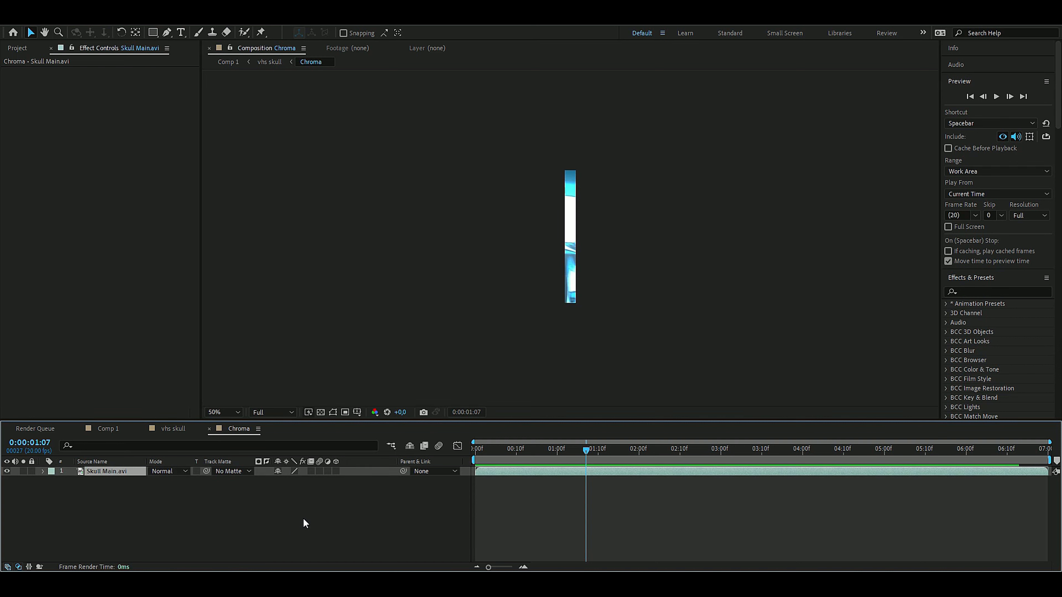
pyautogui.press('s')
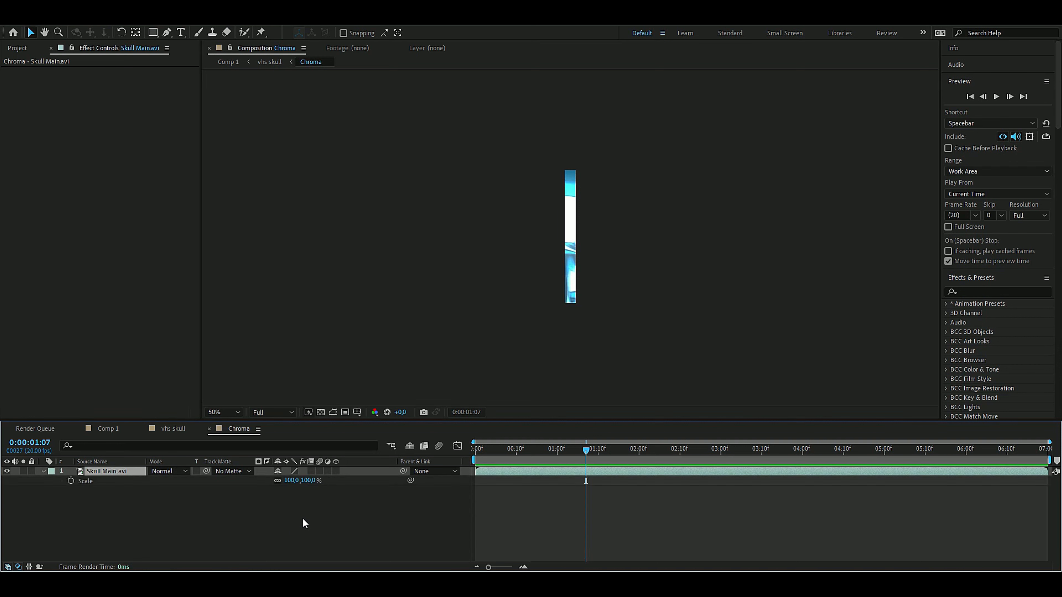
pyautogui.click(277, 480)
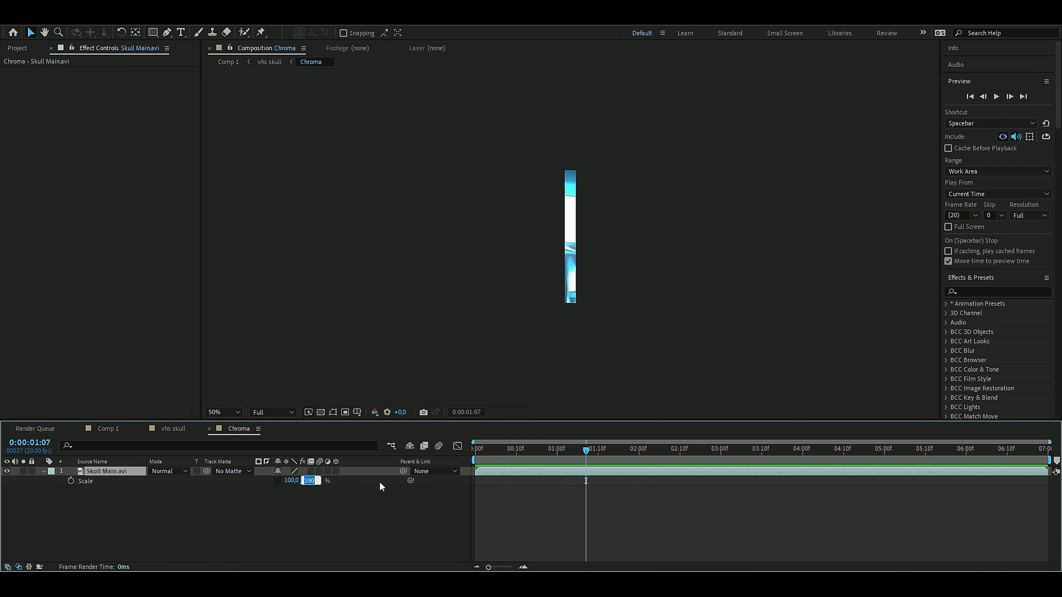
pyautogui.write('45')
pyautogui.press('Return')
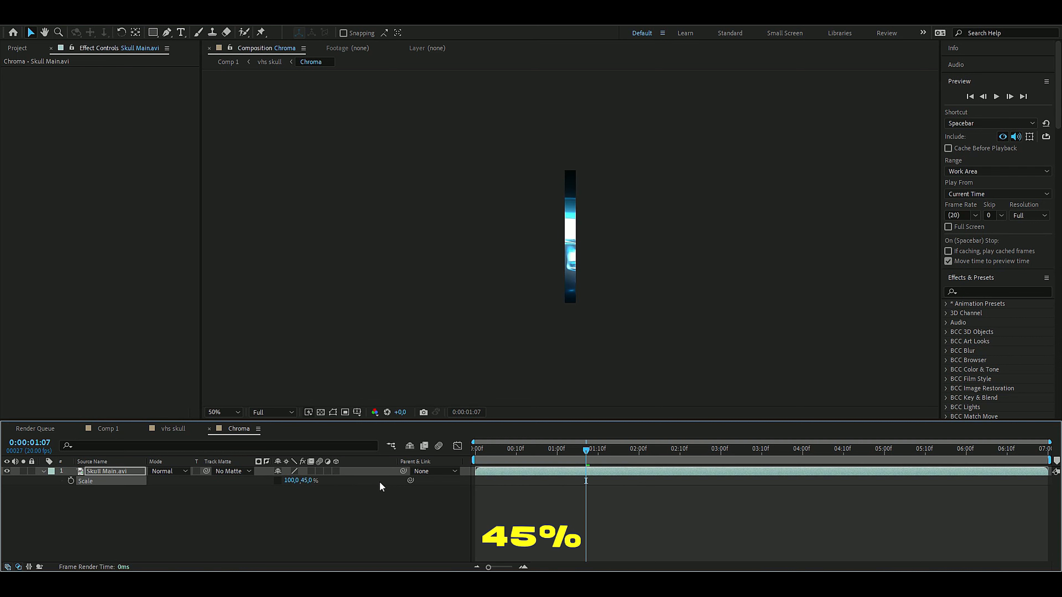
pyautogui.click(293, 481)
pyautogui.write('2,8')
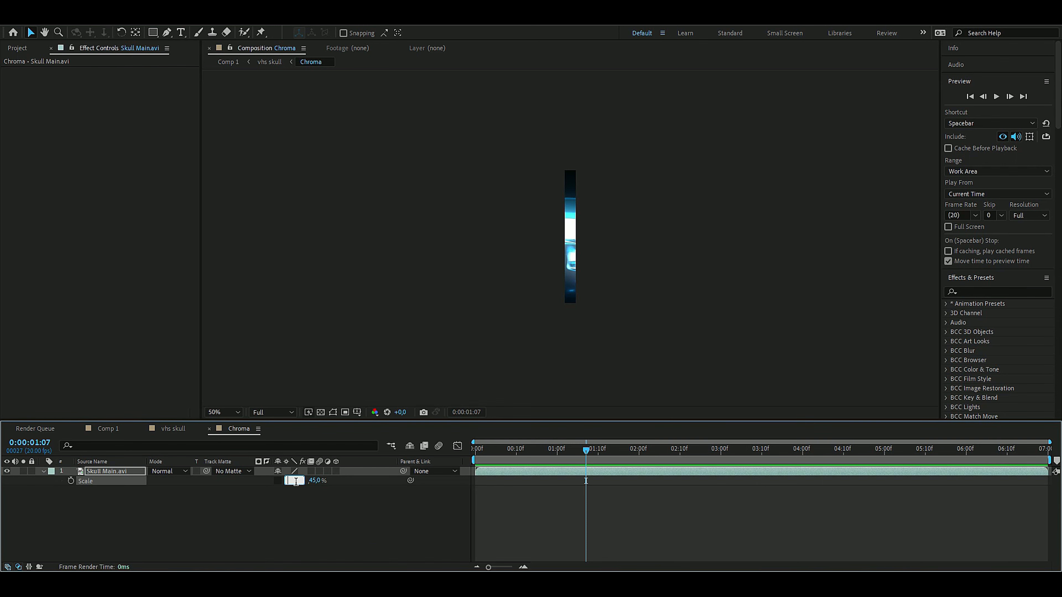
pyautogui.press('Return')
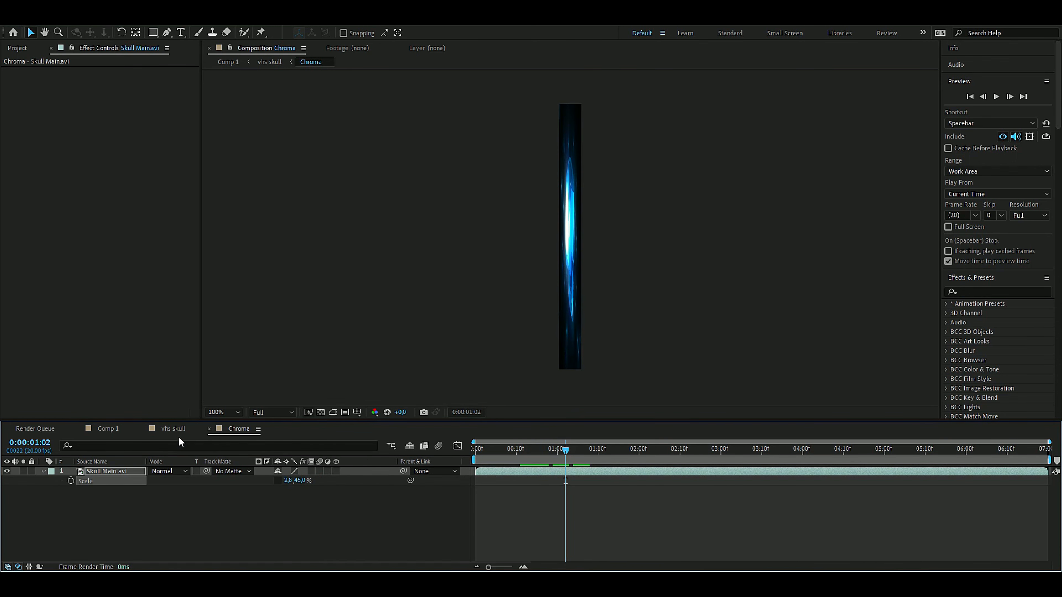
# - Set the Luma' composition's size to 320 x 480 px and its frame rate to 20 fps
pyautogui.click(178, 430)
pyautogui.click(94, 480)
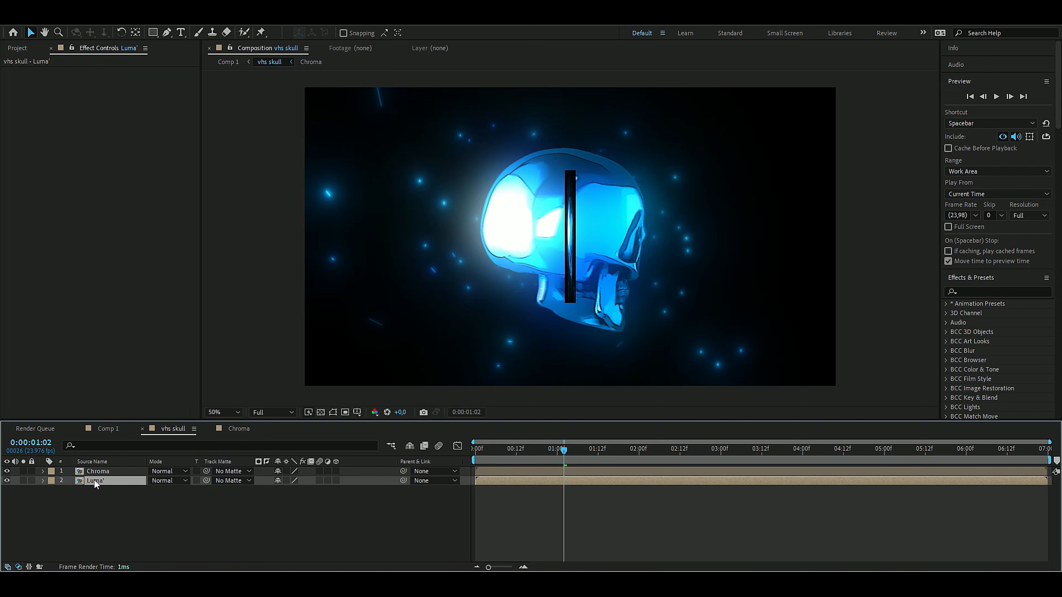
pyautogui.doubleClick(113, 484)
pyautogui.click(62, 18)
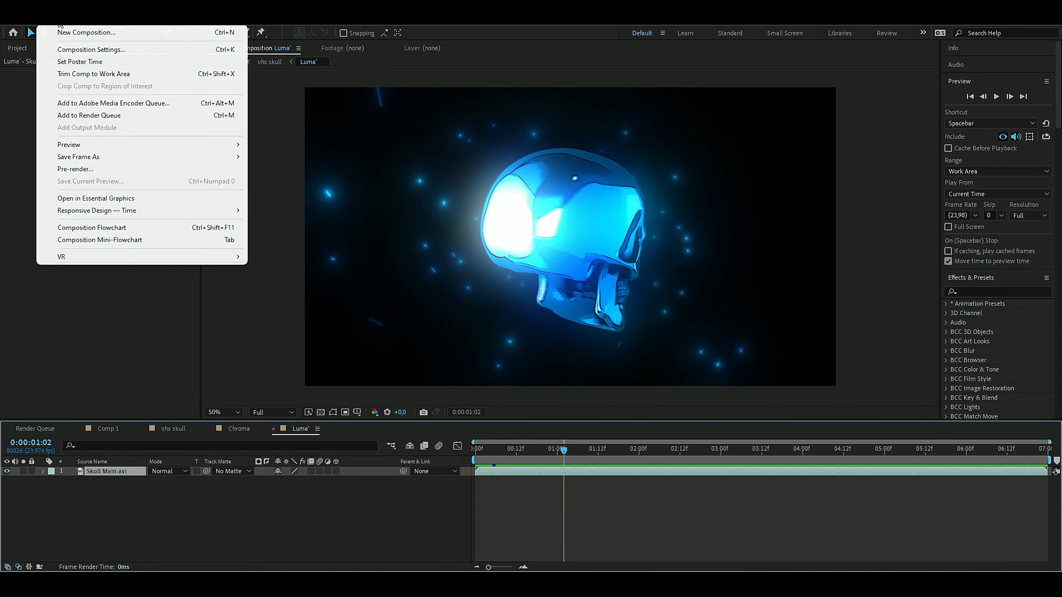
pyautogui.click(73, 50)
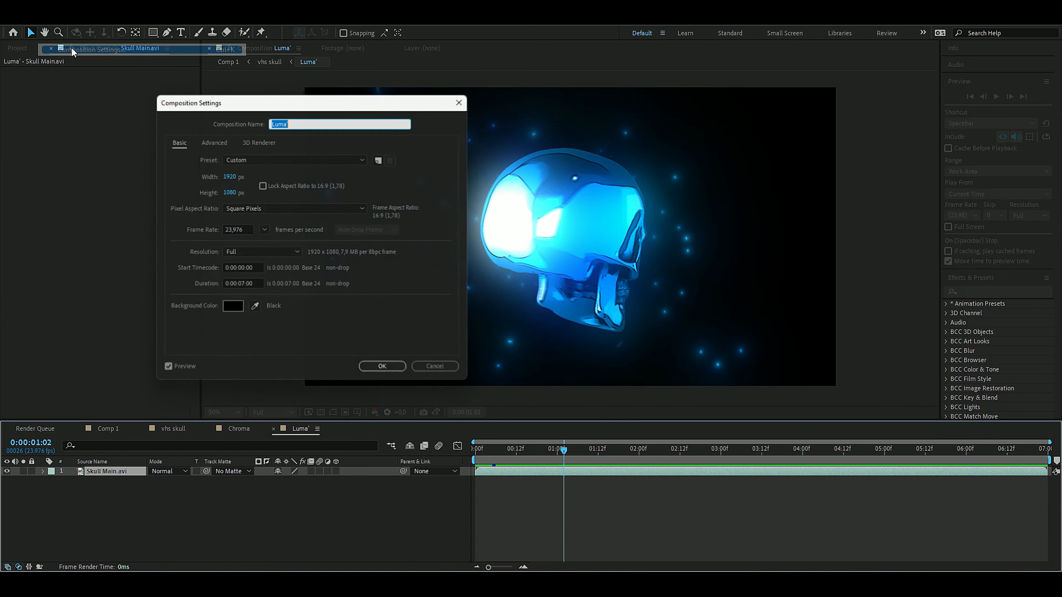
pyautogui.click(235, 175)
pyautogui.write('32')
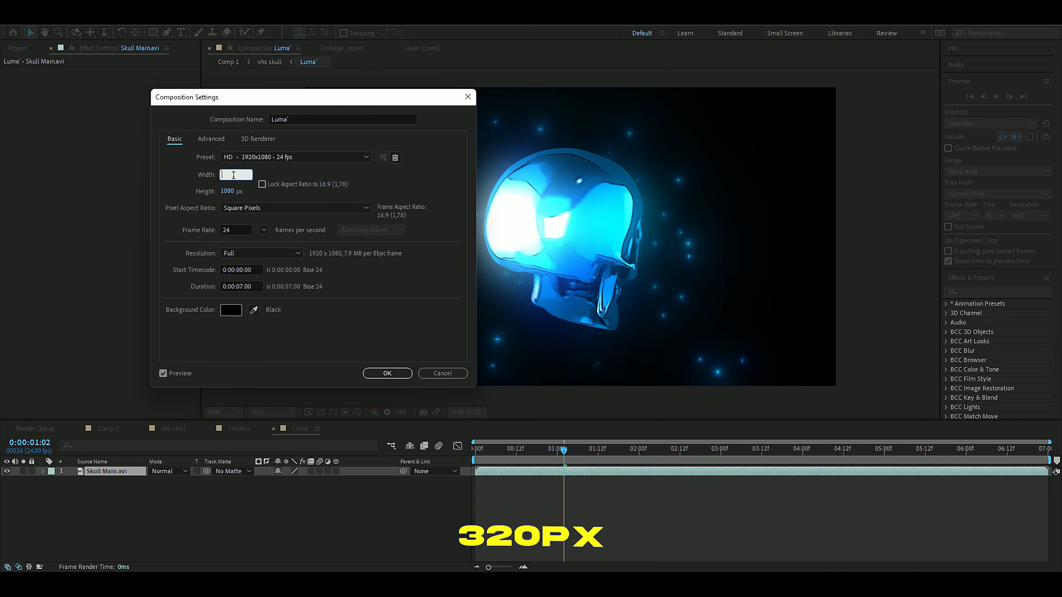
pyautogui.write('0')
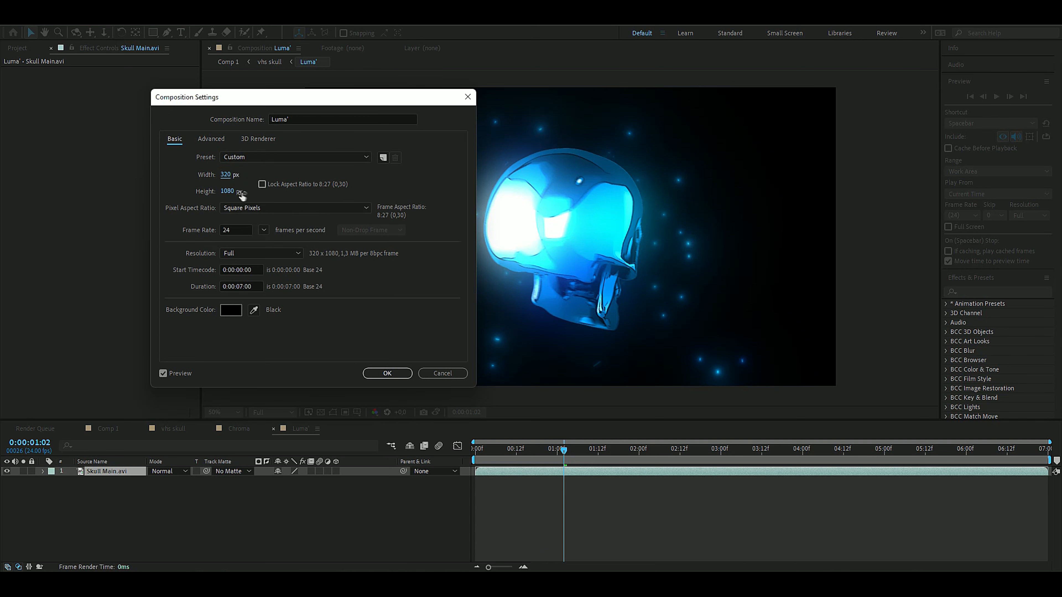
pyautogui.press('Tab')
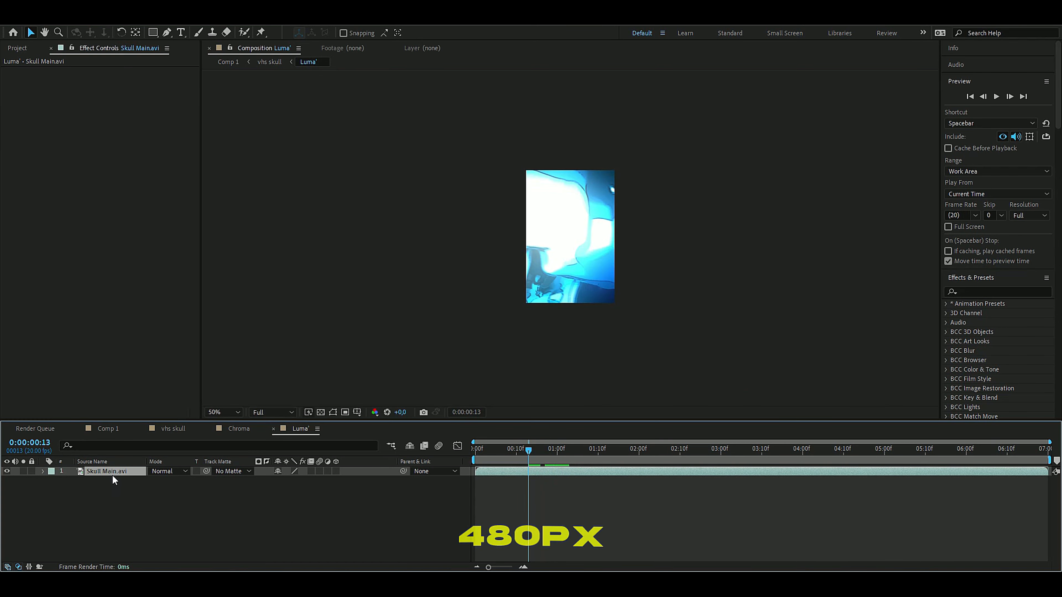
# - Set the scale of Skull Main.avi in Luma' to 22.5% horizontally and 45% vertically, with the dimensions unlinked
pyautogui.press('s')
pyautogui.click(310, 480)
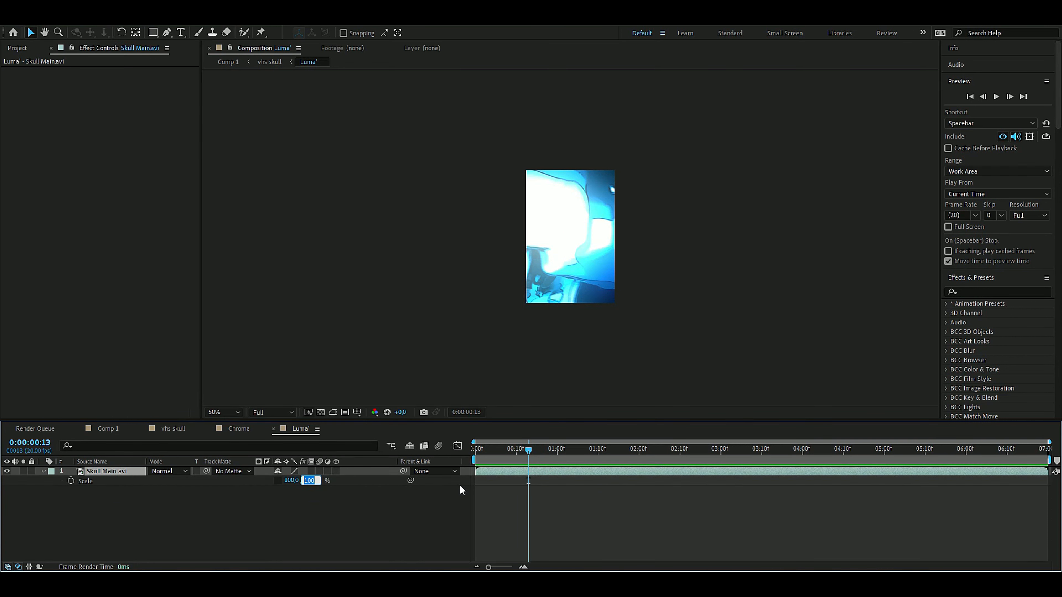
pyautogui.write('45')
pyautogui.press('Return')
pyautogui.moveTo(292, 482); pyautogui.dragTo(290, 482)
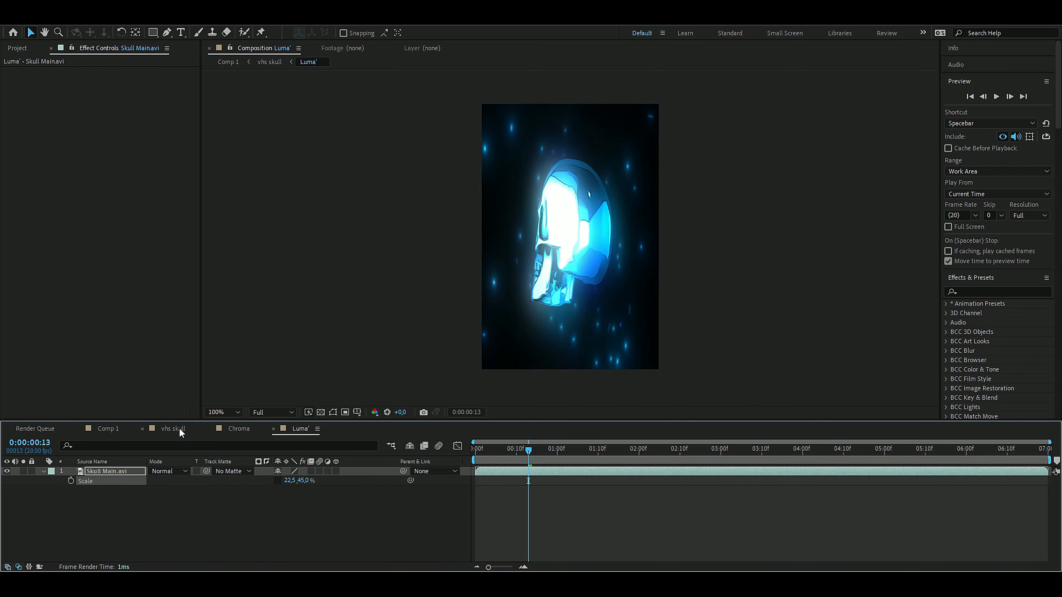
# - Set the vhs skull composition's size to 640 x 480 px and its frame rate to 20 fps
pyautogui.click(180, 429)
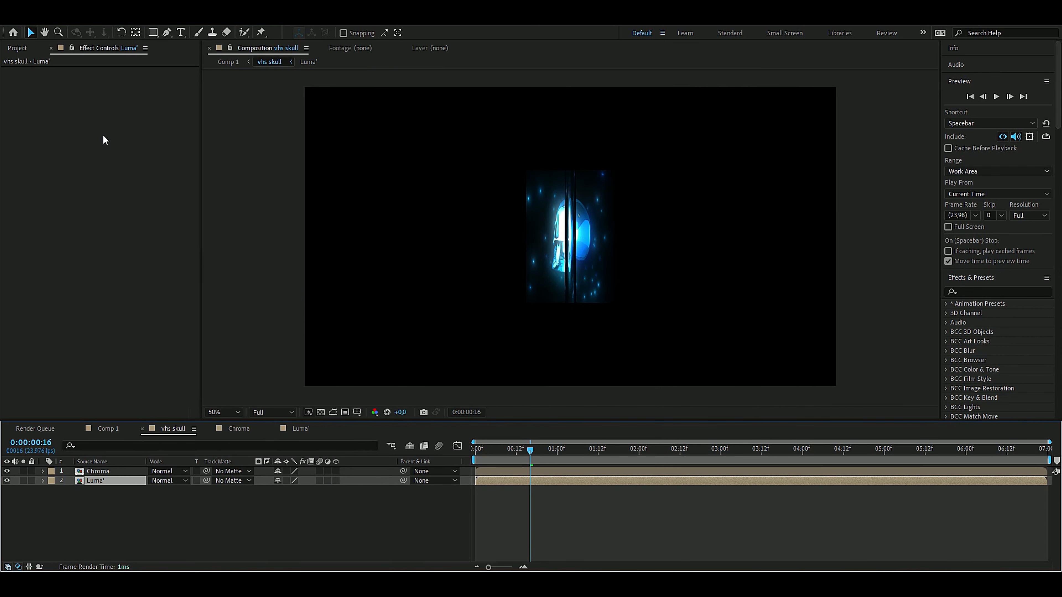
pyautogui.click(68, 26)
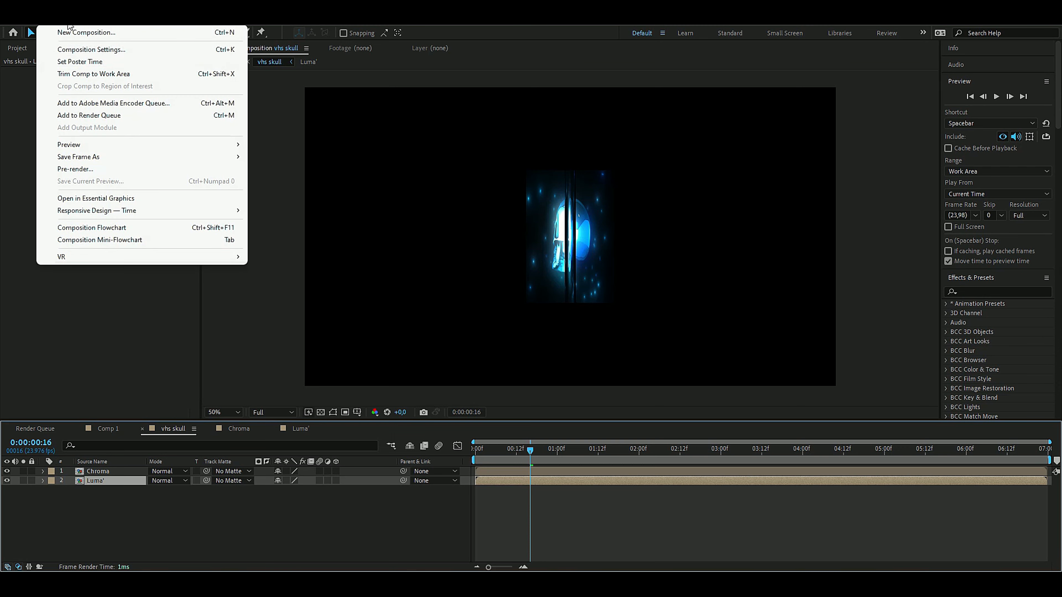
pyautogui.click(95, 51)
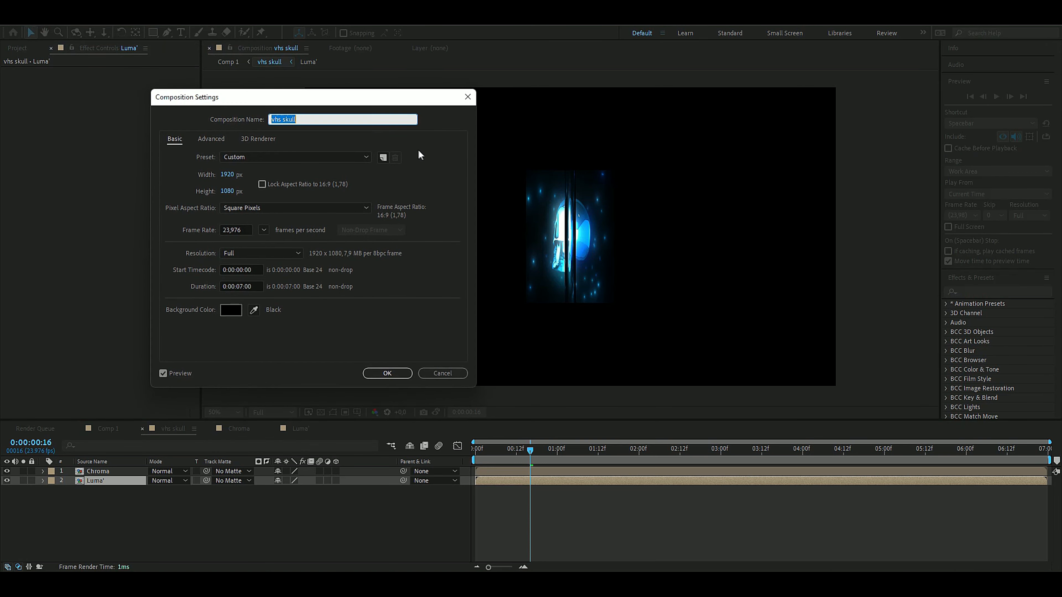
pyautogui.click(227, 174)
pyautogui.press('BackSpace')
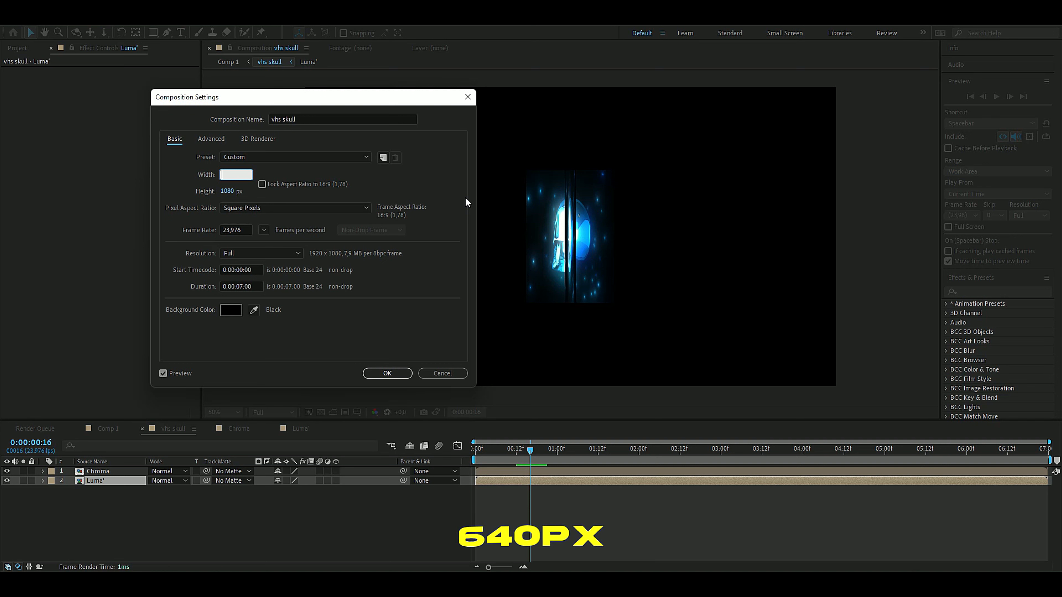
pyautogui.write('640')
pyautogui.click(227, 191)
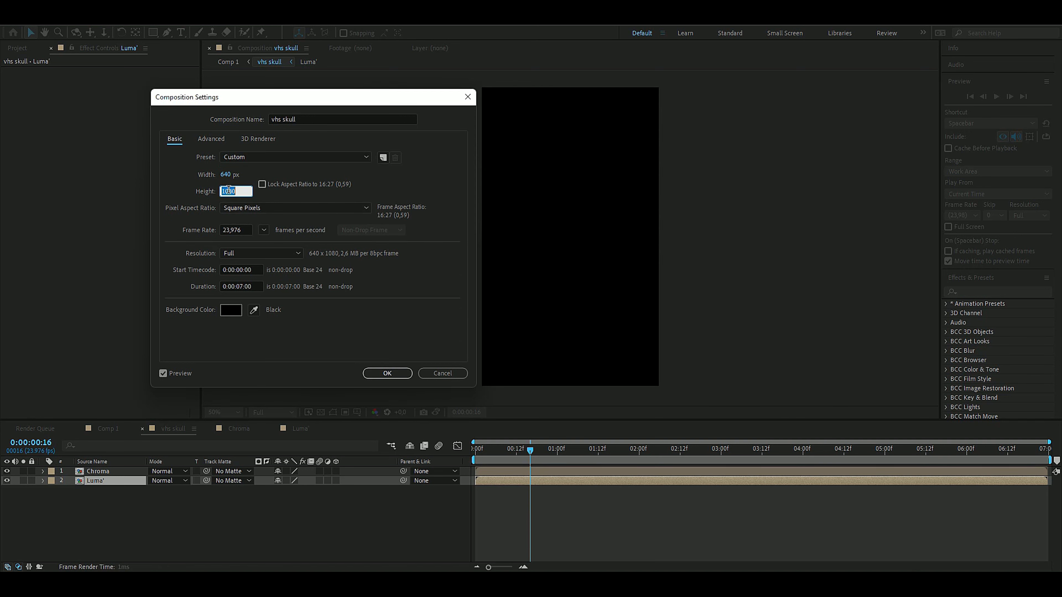
pyautogui.write('480')
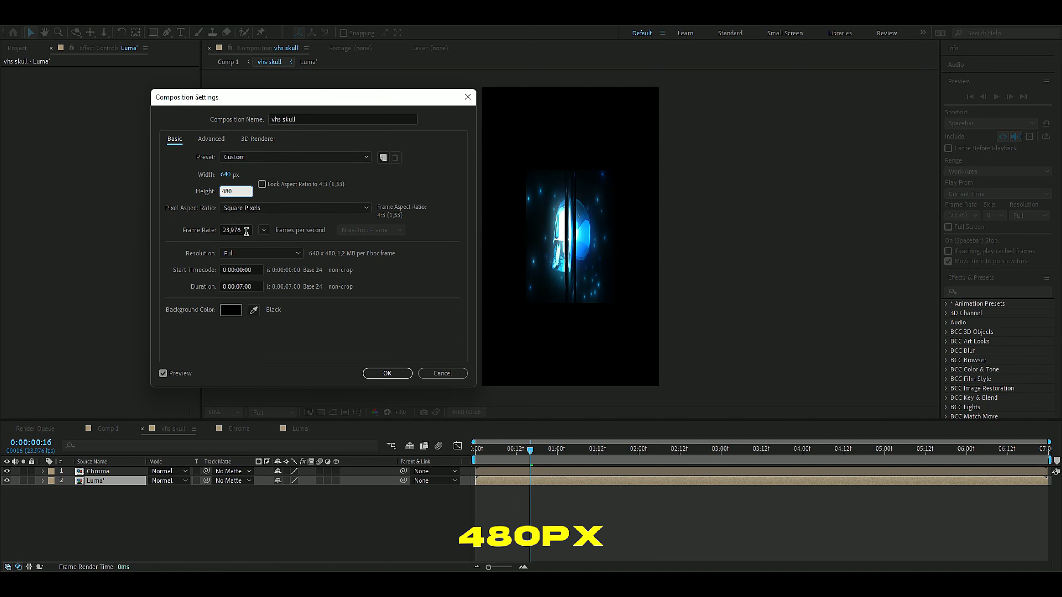
pyautogui.click(231, 228)
pyautogui.write('20')
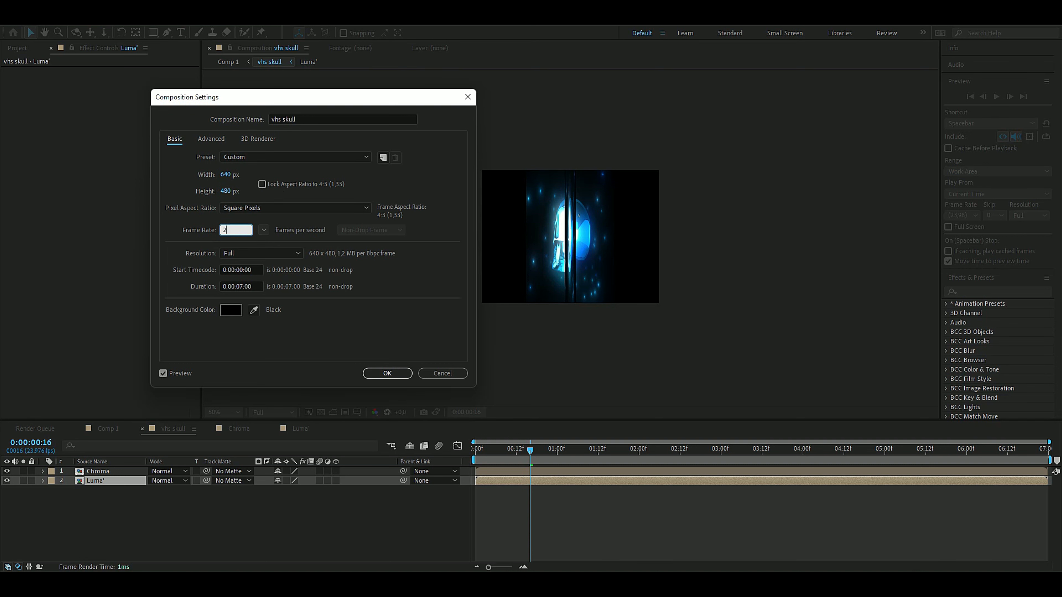
pyautogui.press('Return')
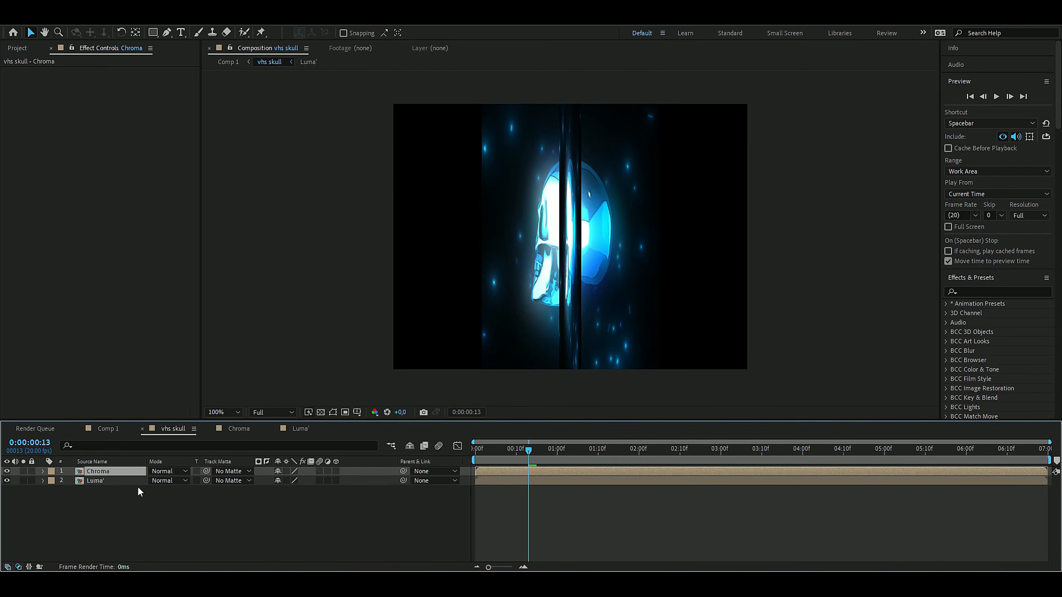
# - Stretch the Chroma layer in vhs skull to a horizontal scale of 1600%, keeping the vertical scale at 100%
pyautogui.press('s')
pyautogui.click(293, 480)
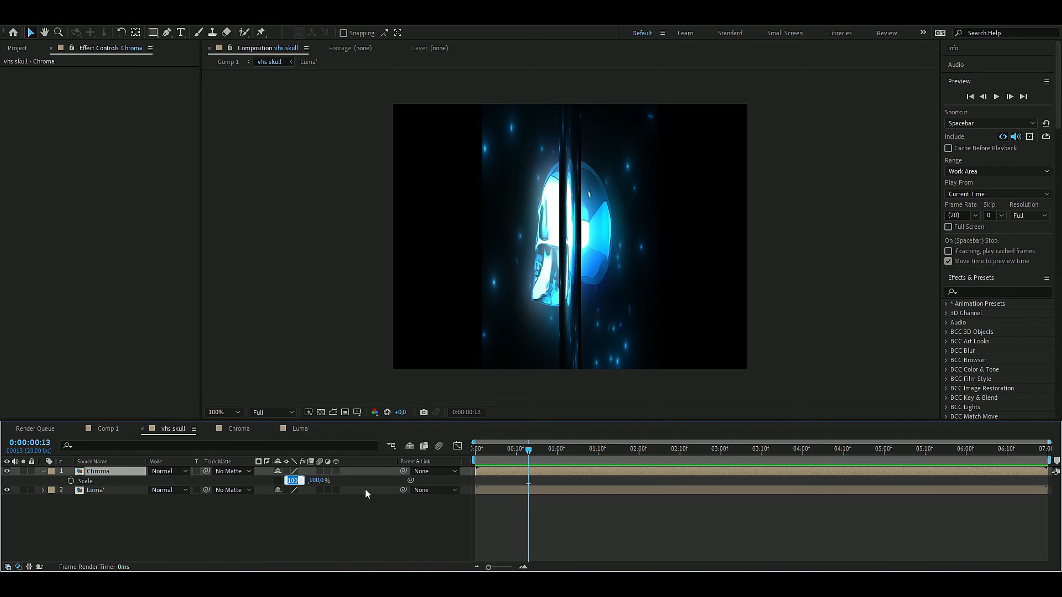
pyautogui.write('1600')
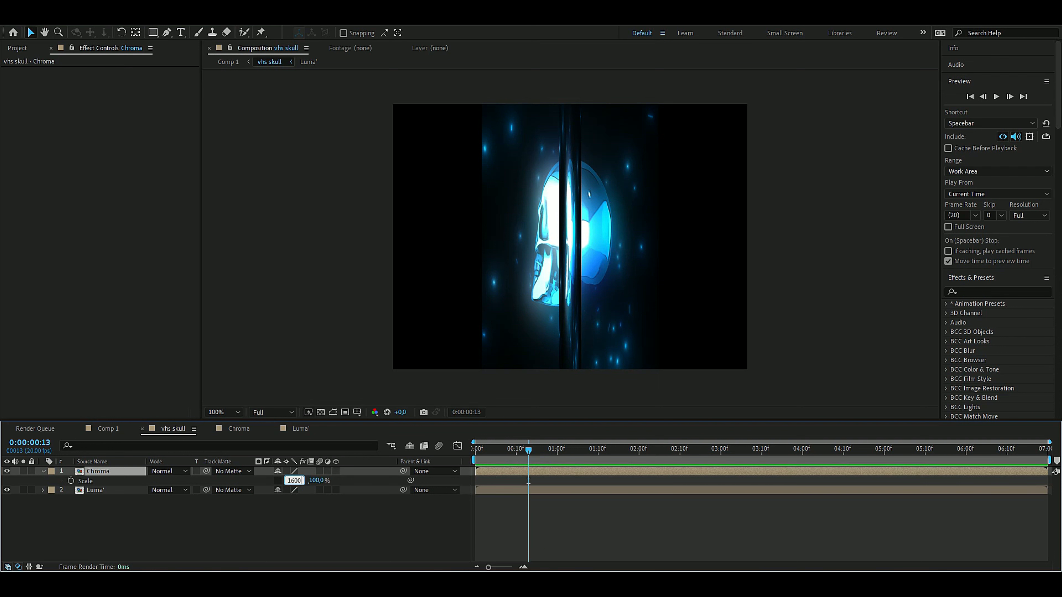
pyautogui.press('Return')
# - Stretch the Luma' layer in vhs skull to a horizontal scale of 200%, keeping the vertical scale at 100%
pyautogui.click(89, 493)
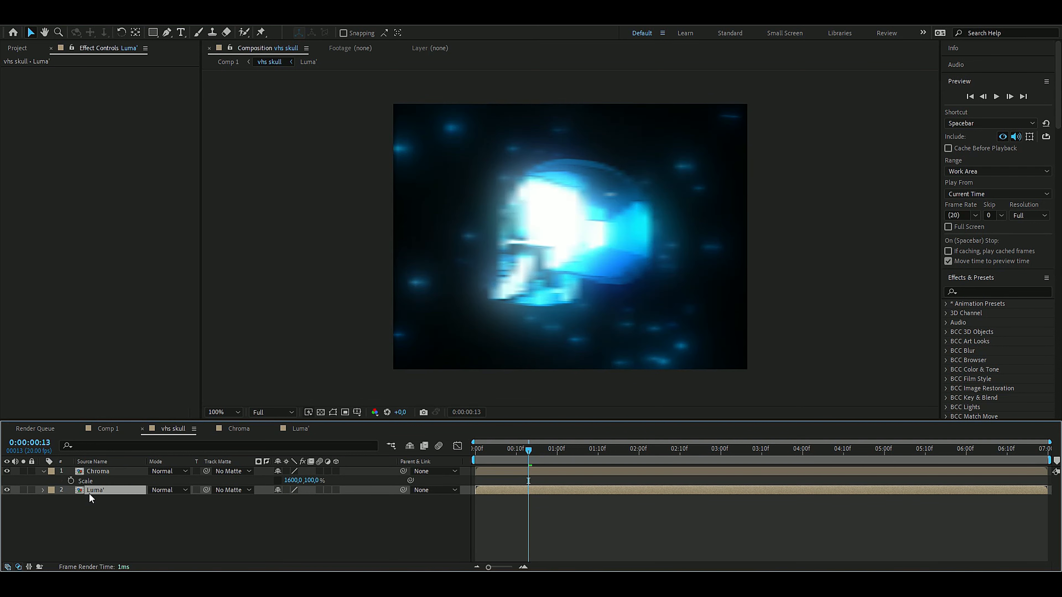
pyautogui.press('s')
pyautogui.click(288, 500)
pyautogui.write('200')
# - Set the Chroma layer's blending mode to Color and inspect the combined skull up close at another frame
pyautogui.click(97, 472)
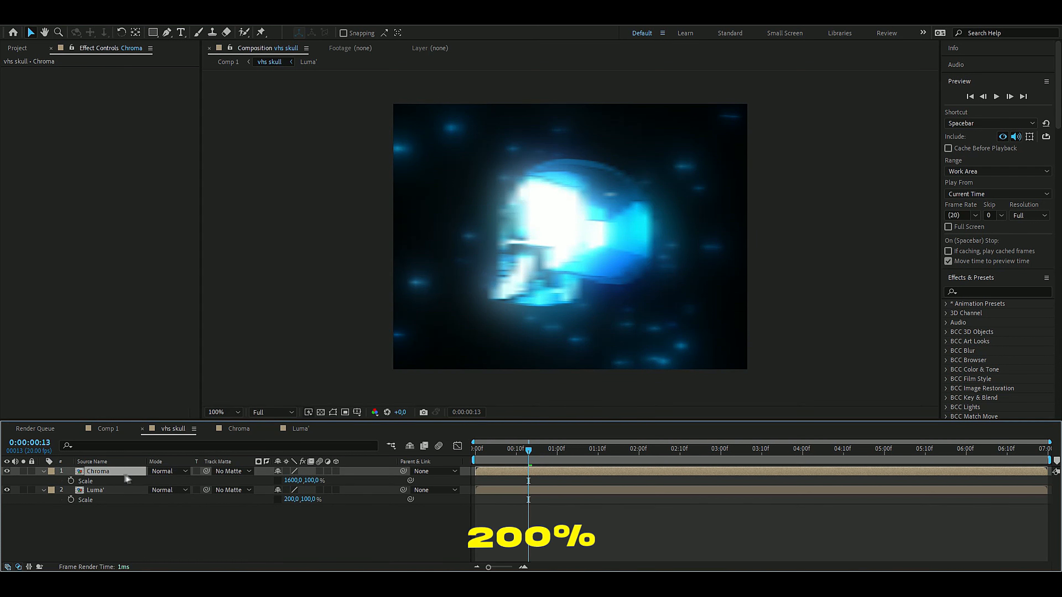
pyautogui.click(184, 472)
pyautogui.click(193, 470)
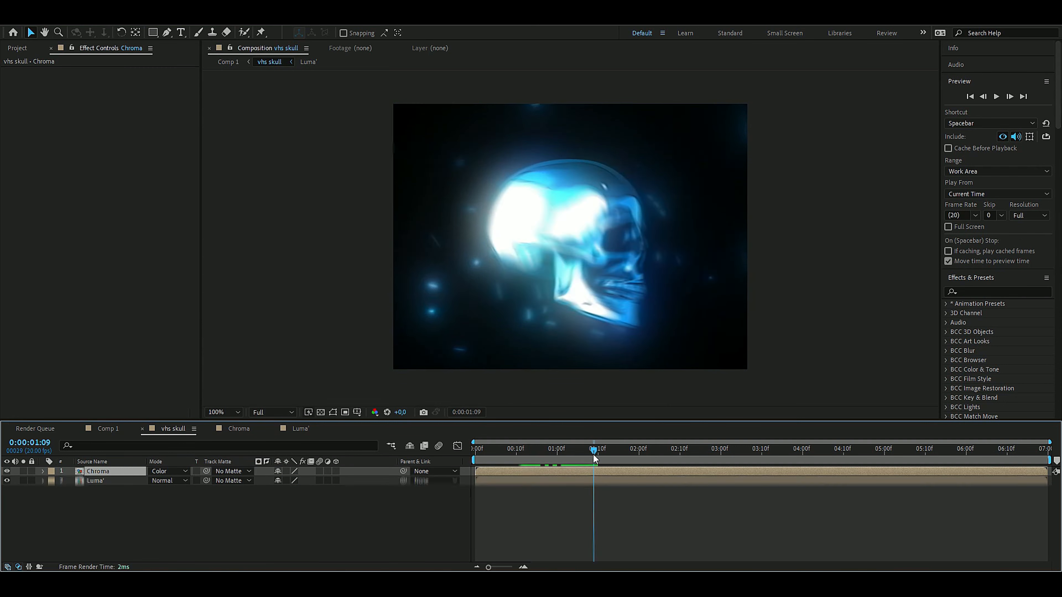
pyautogui.moveTo(593, 455)
pyautogui.mouseDown()
pyautogui.moveTo(613, 454)
pyautogui.moveTo(602, 453)
pyautogui.mouseUp()
pyautogui.press('.')
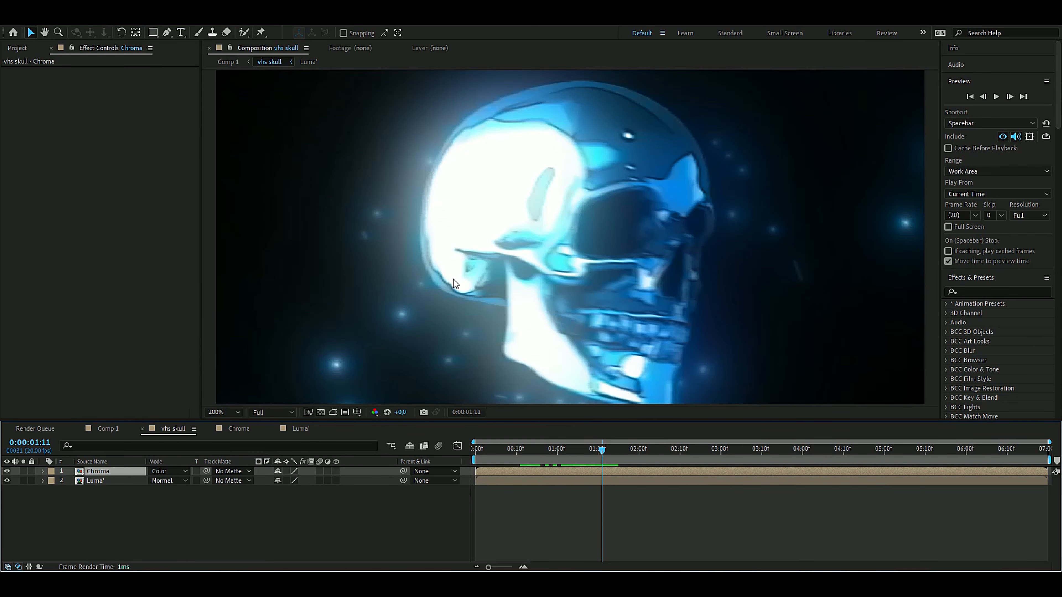
pyautogui.press(',')
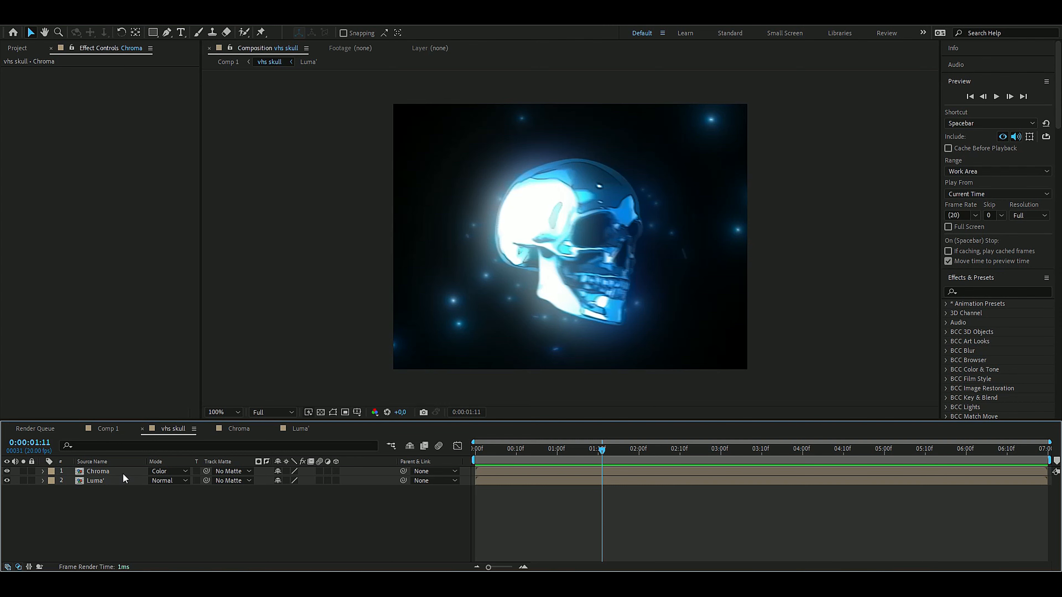
# - Pre-compose the Chroma and Luma' layers together as Skull
pyautogui.click(122, 474)
pyautogui.keyDown('shift'); pyautogui.click(114, 479); pyautogui.keyUp('shift')
pyautogui.rightClick(115, 480)
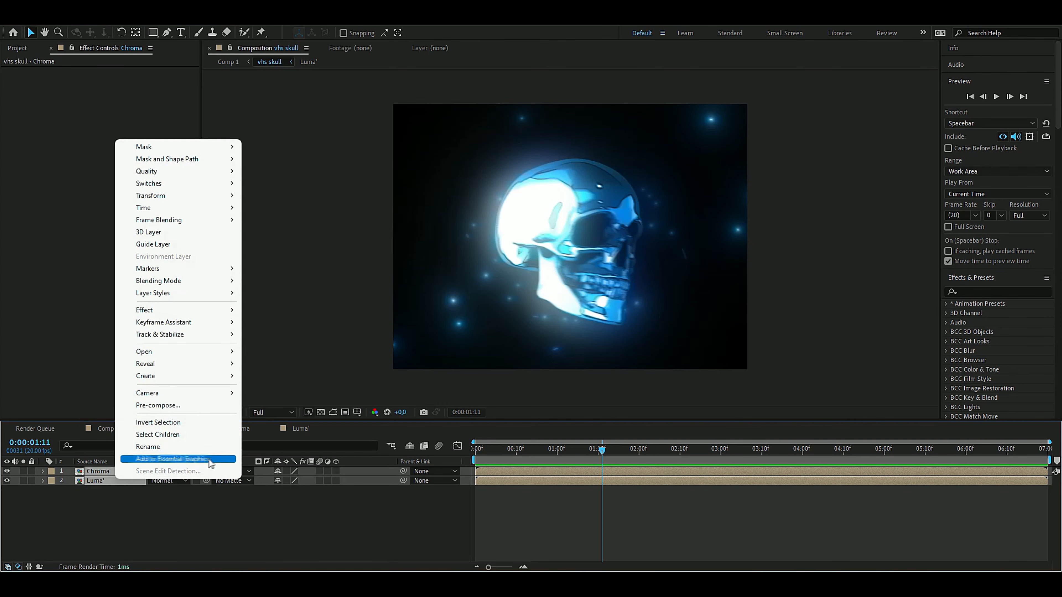
pyautogui.click(167, 405)
pyautogui.write('Skull')
pyautogui.press('Return')
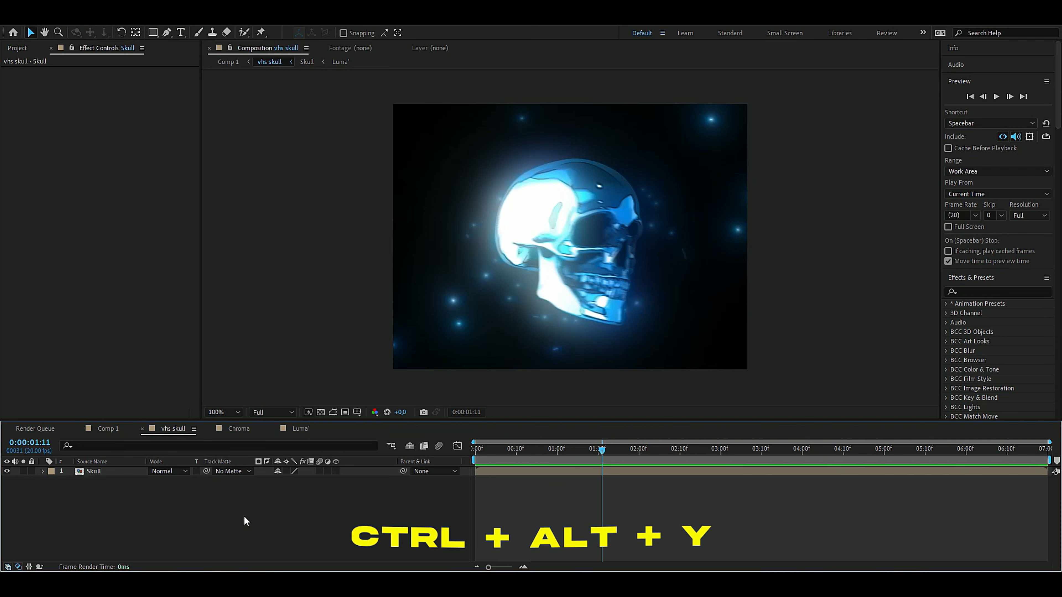
# - Add an adjustment layer above Skull and apply Fast Box Blur to it with a blur radius of 1
pyautogui.hotkey('ctrl', 'alt', 'y')
pyautogui.hotkey('ctrl', 'space')
pyautogui.write('fast')
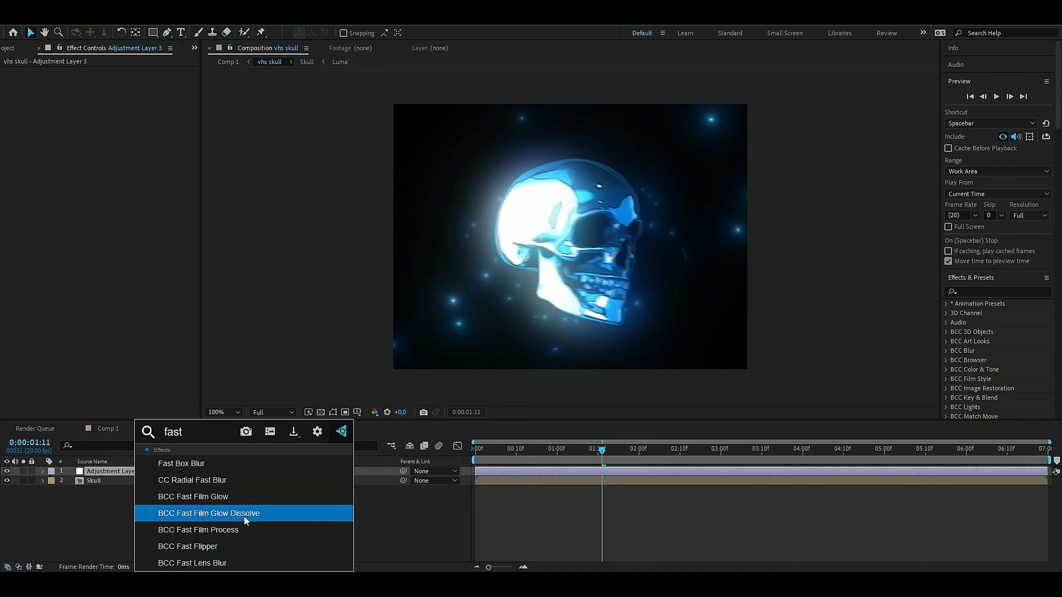
pyautogui.press('Return')
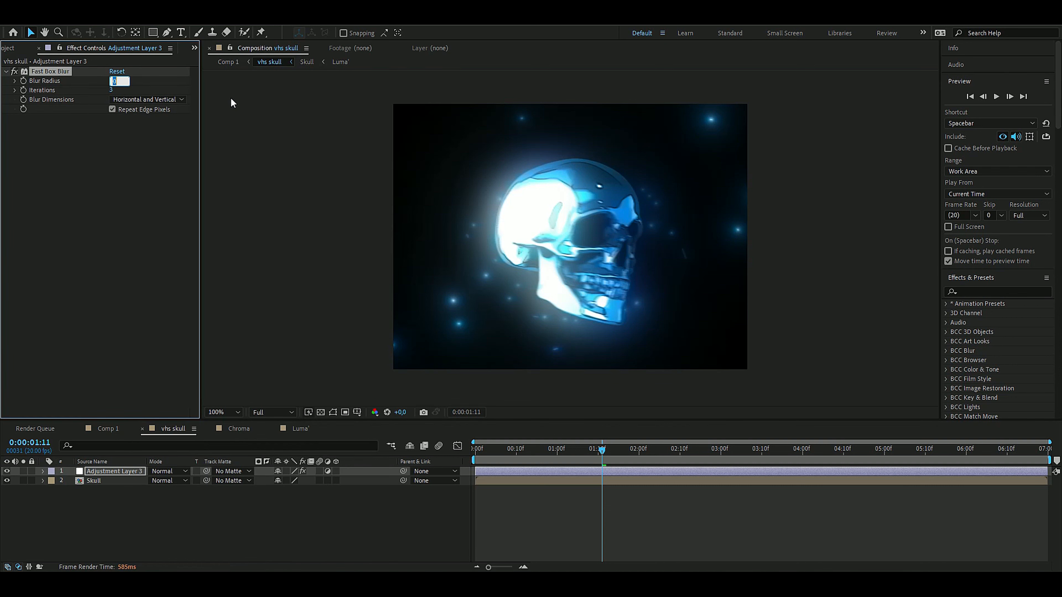
pyautogui.write('1')
pyautogui.press('Return')
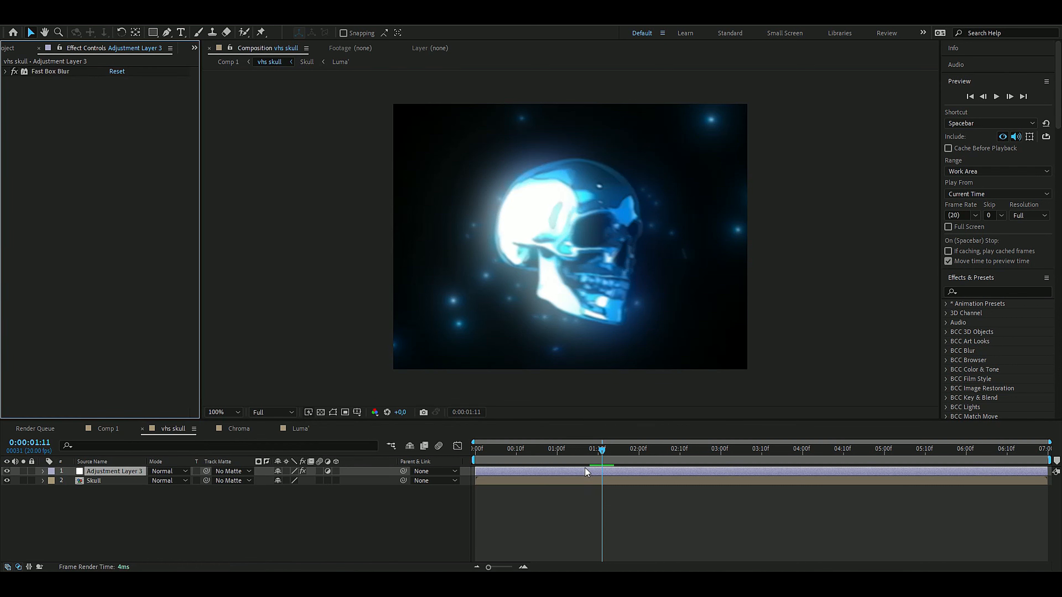
# - Apply Unsharp Mask to the adjustment layer with an amount of 100 and a radius of 4
pyautogui.hotkey('ctrl', 'space')
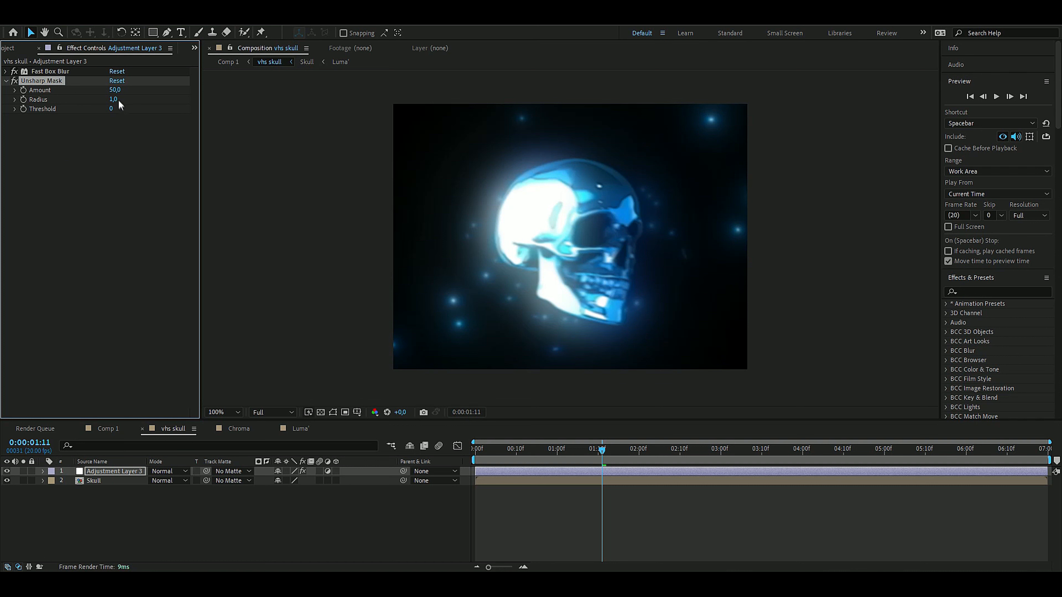
pyautogui.click(113, 89)
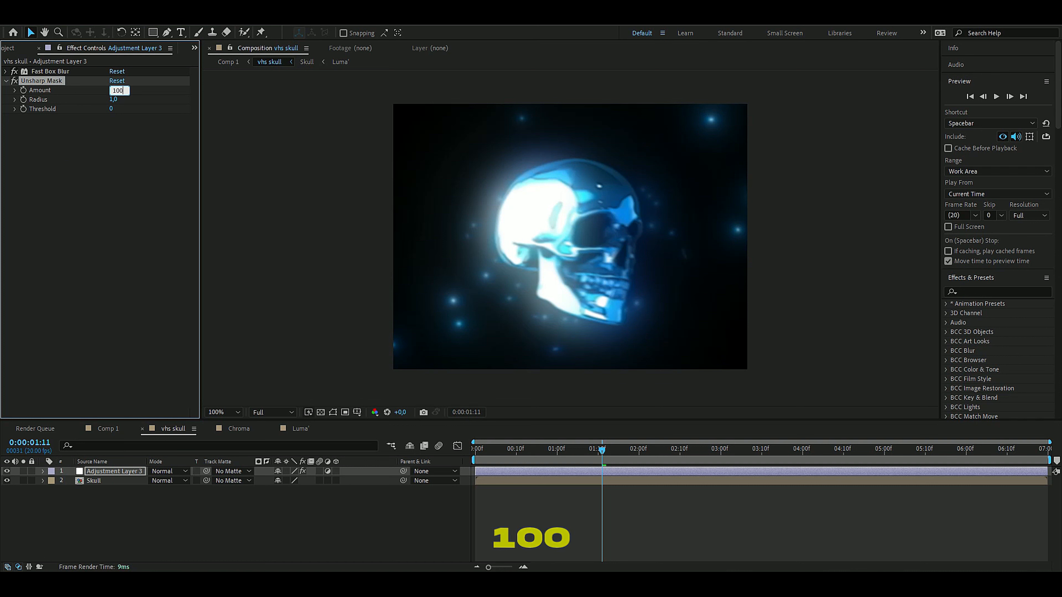
pyautogui.press('Tab')
pyautogui.write('4')
pyautogui.press('Return')
# - Apply Add Grain to the adjustment layer with an intensity of 0.5 and the viewing mode set to Final Output
pyautogui.click(608, 471)
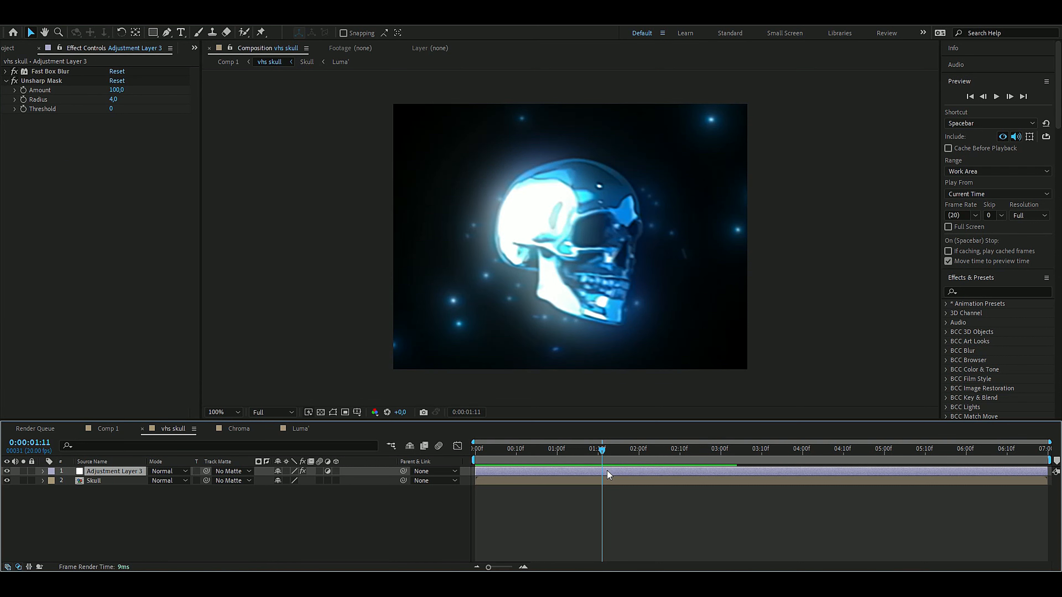
pyautogui.hotkey('ctrl', 'space')
pyautogui.write('add')
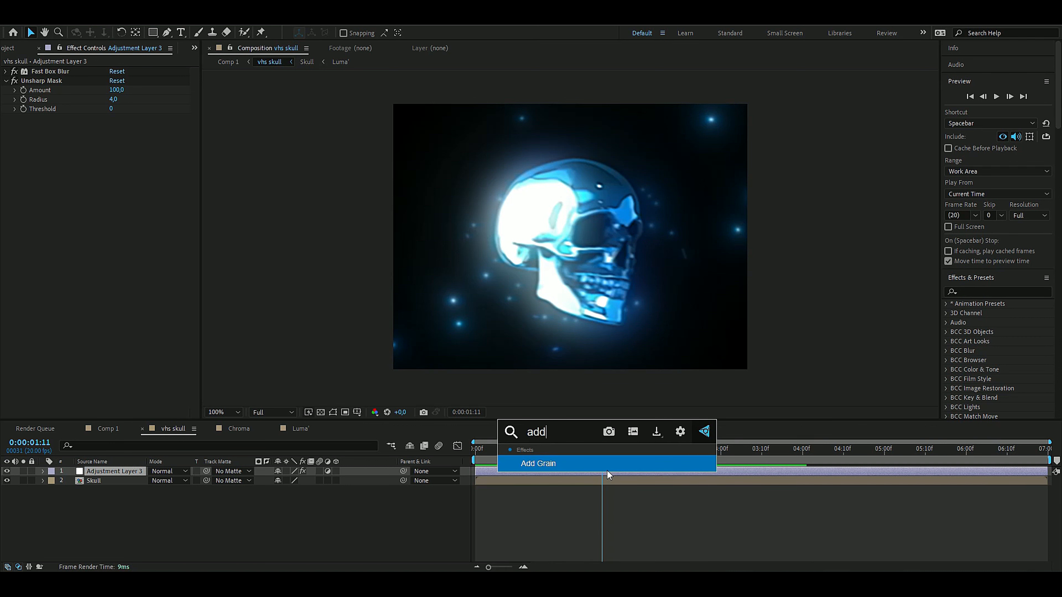
pyautogui.press('Return')
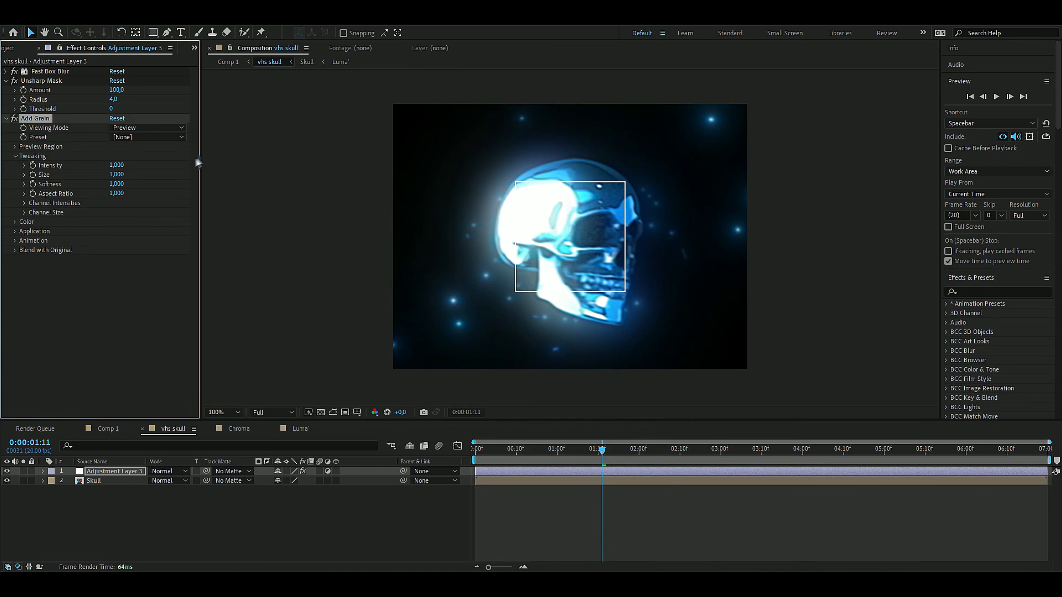
pyautogui.click(121, 166)
pyautogui.write('0.5')
pyautogui.press('Return')
pyautogui.click(117, 127)
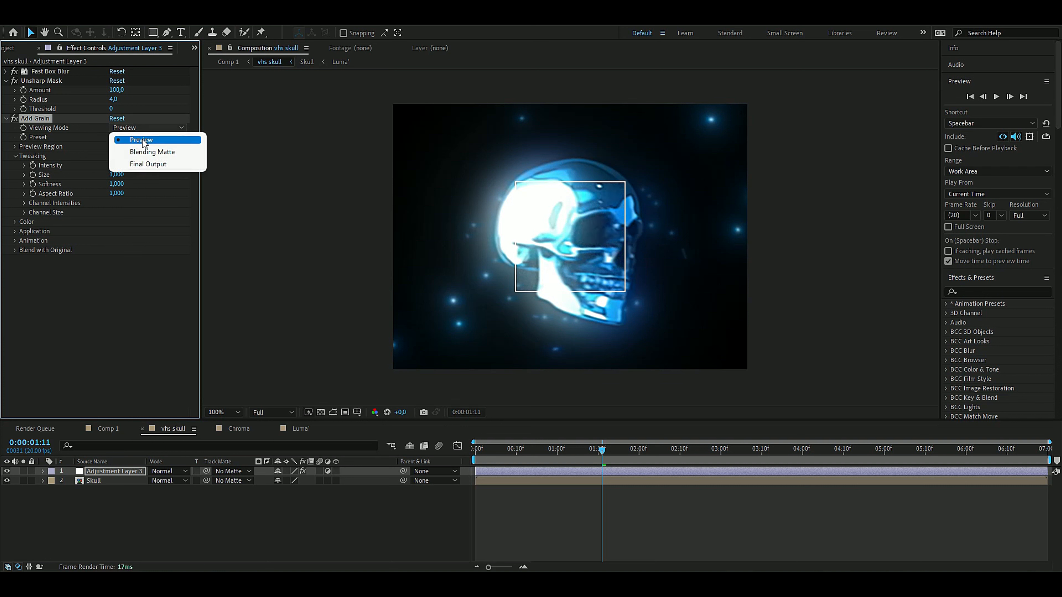
pyautogui.click(152, 167)
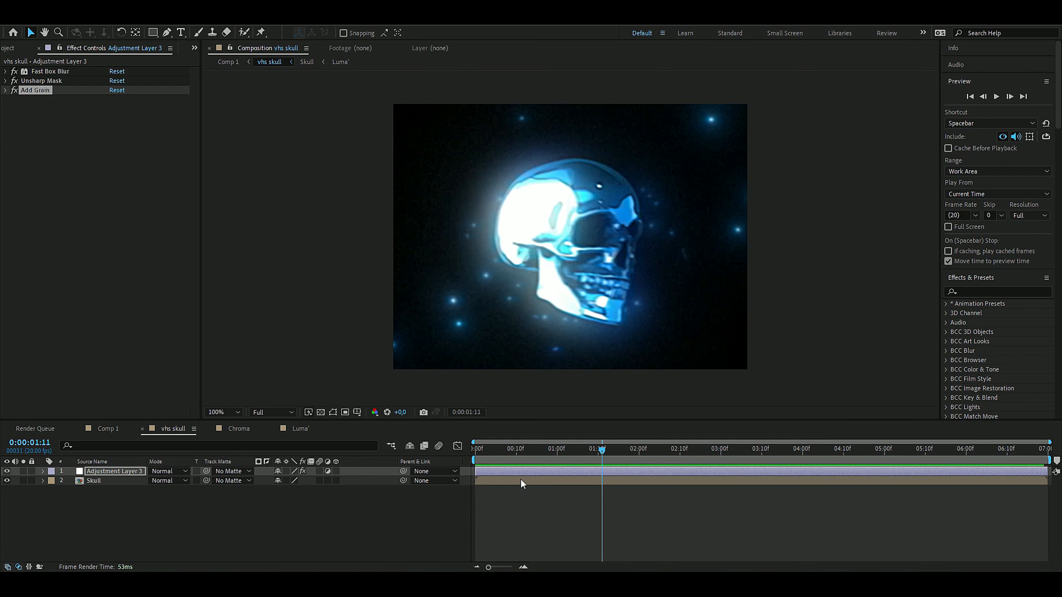
# - Apply Wave Warp to the adjustment layer above Skull and set its wave type to Smooth Noise
pyautogui.click(528, 469)
pyautogui.hotkey('ctrl', 'space')
pyautogui.write('wave')
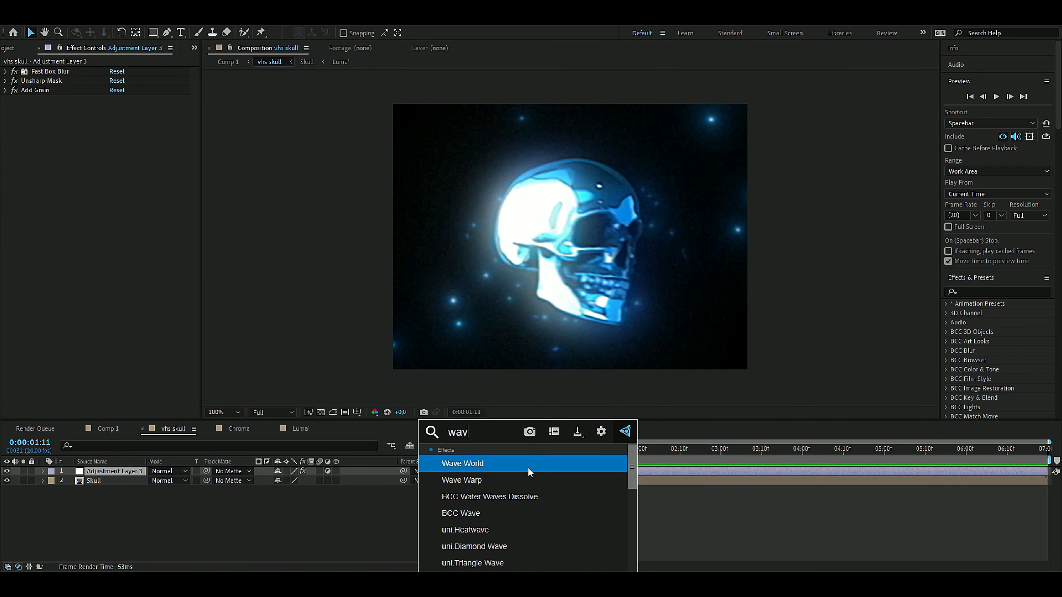
pyautogui.press('Return')
pyautogui.click(147, 109)
pyautogui.click(162, 218)
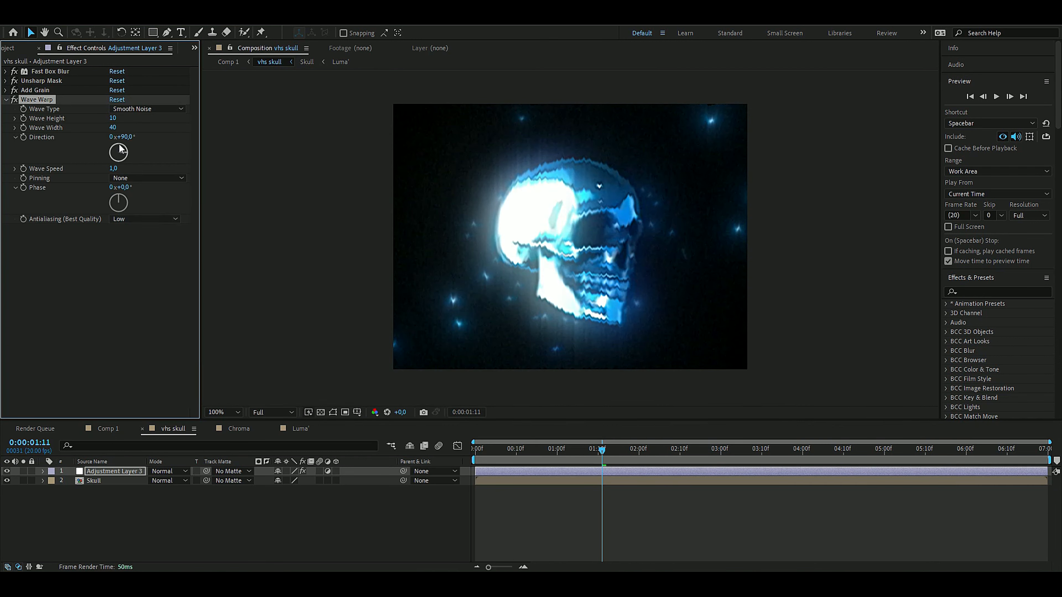
# - Set the Wave Warp direction to 0° and its wave height to 3
pyautogui.click(134, 138)
pyautogui.write('0')
pyautogui.press('Return')
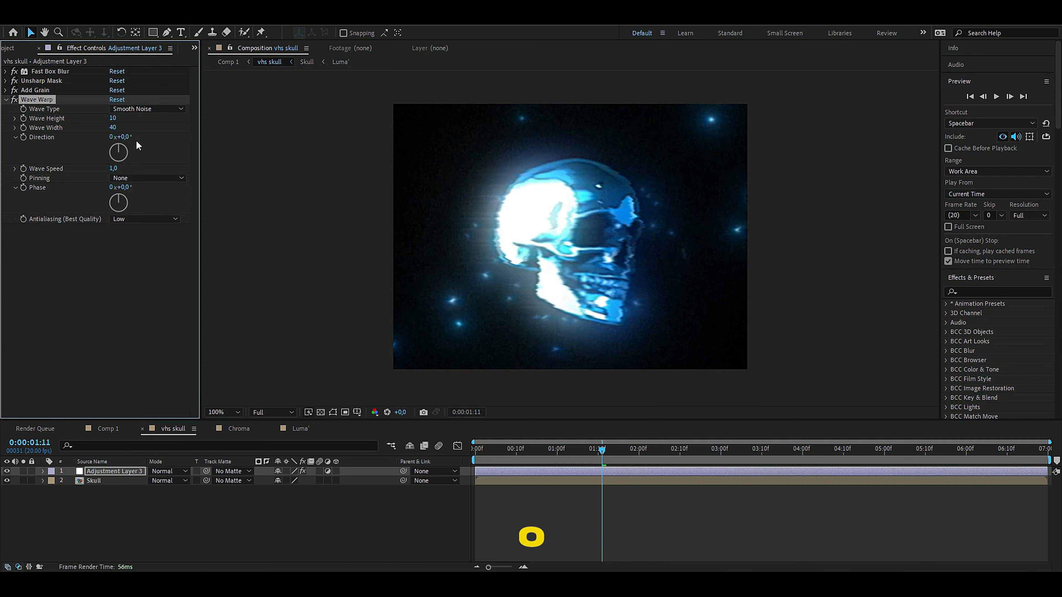
pyautogui.click(115, 117)
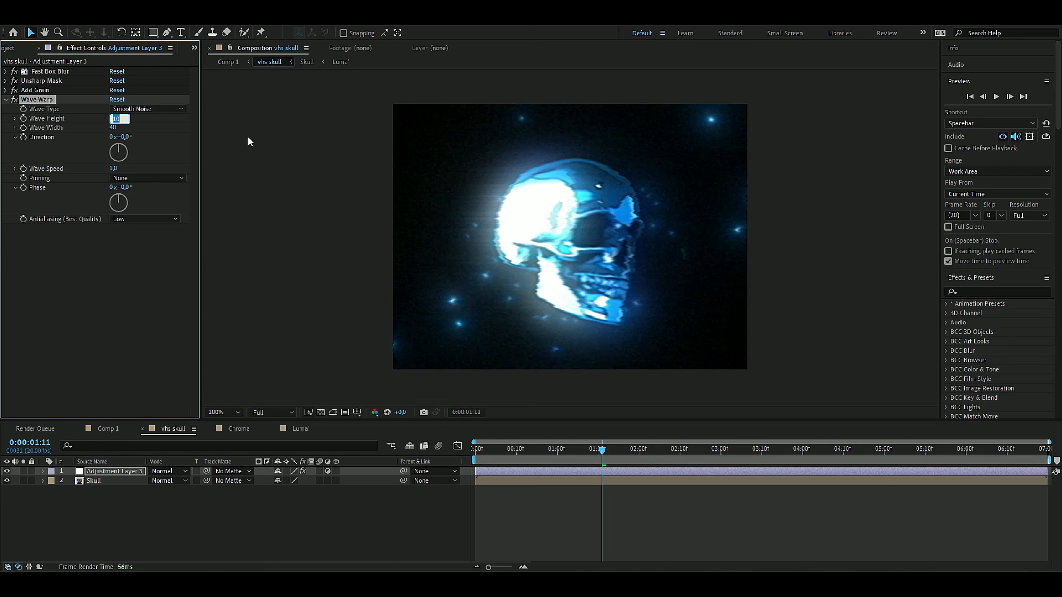
pyautogui.write('3')
pyautogui.press('Return')
# - Set the Wave Warp speed to 4 and antialiasing to High, and scrub through the animation to check the effect
pyautogui.click(116, 169)
pyautogui.write('4')
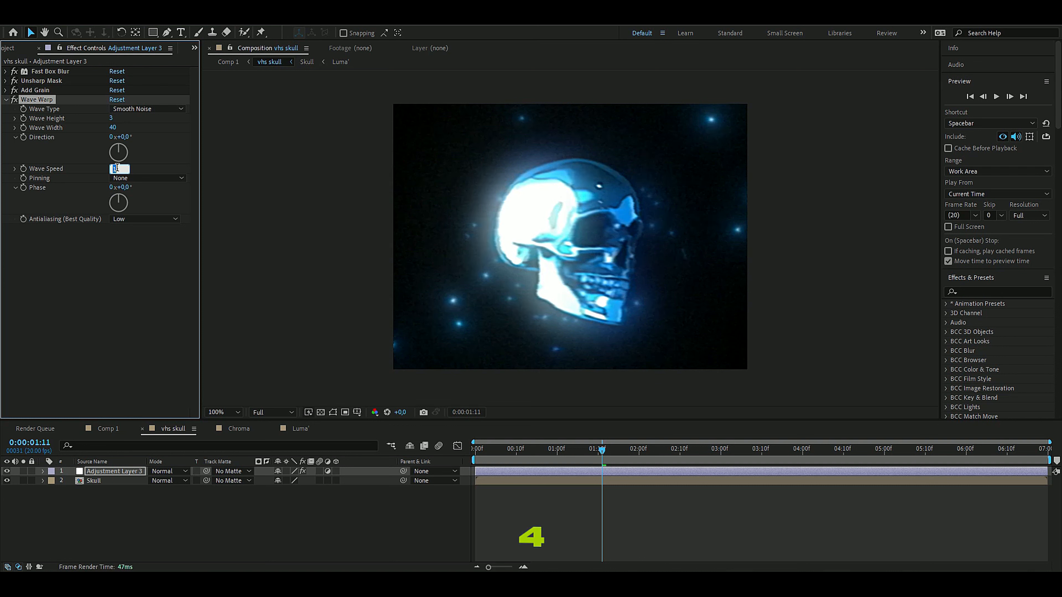
pyautogui.press('Return')
pyautogui.click(131, 218)
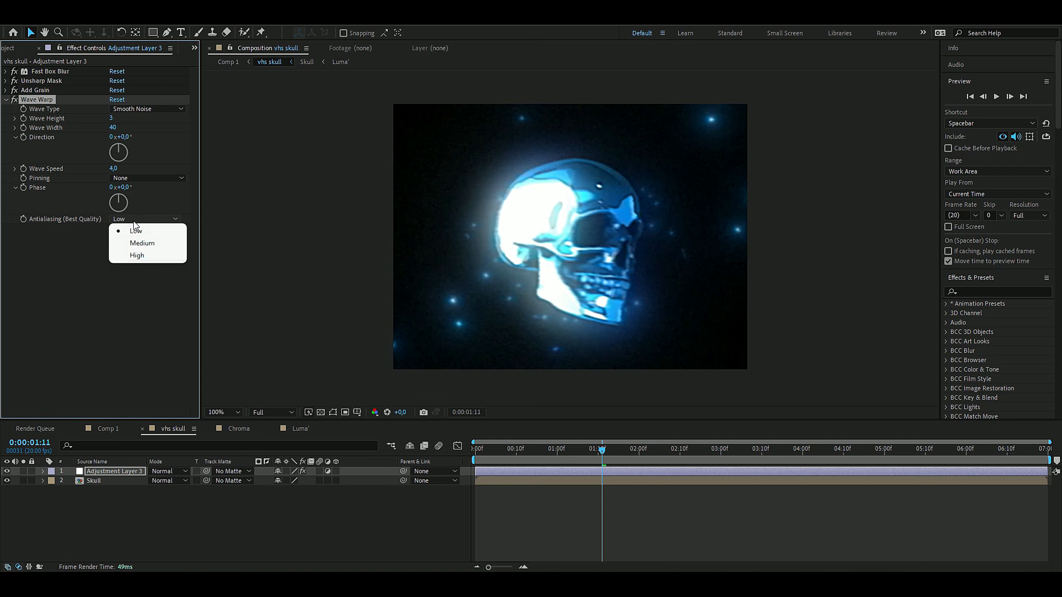
pyautogui.click(141, 254)
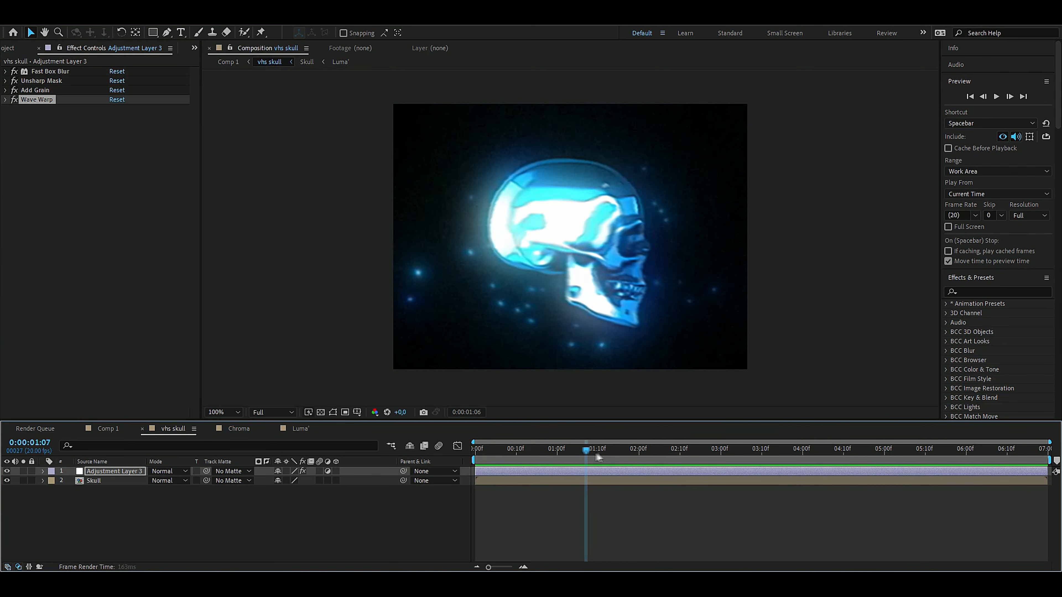
pyautogui.click(649, 454)
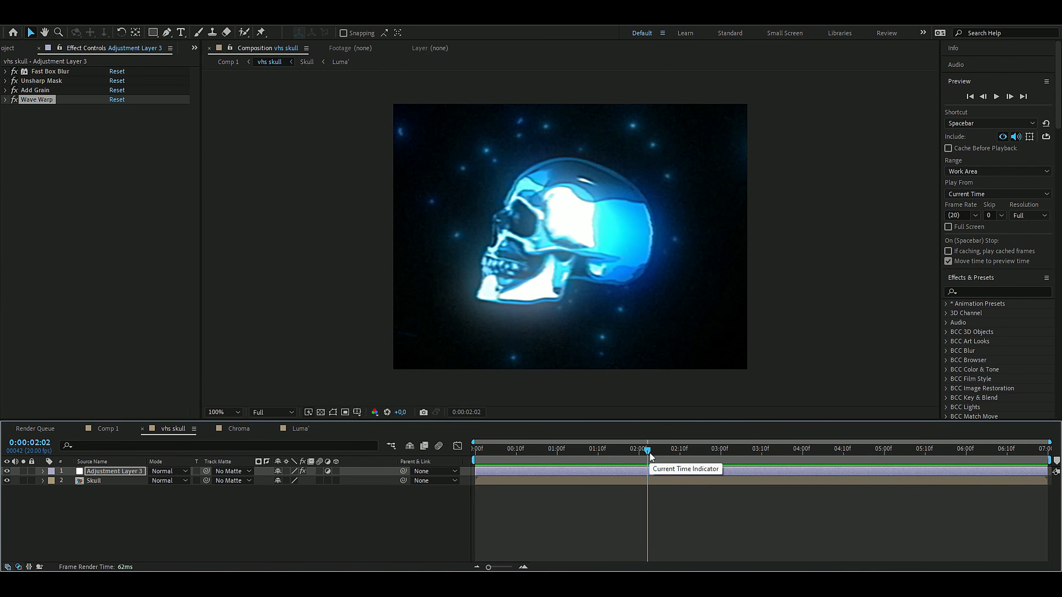
pyautogui.moveTo(648, 453); pyautogui.dragTo(680, 442)
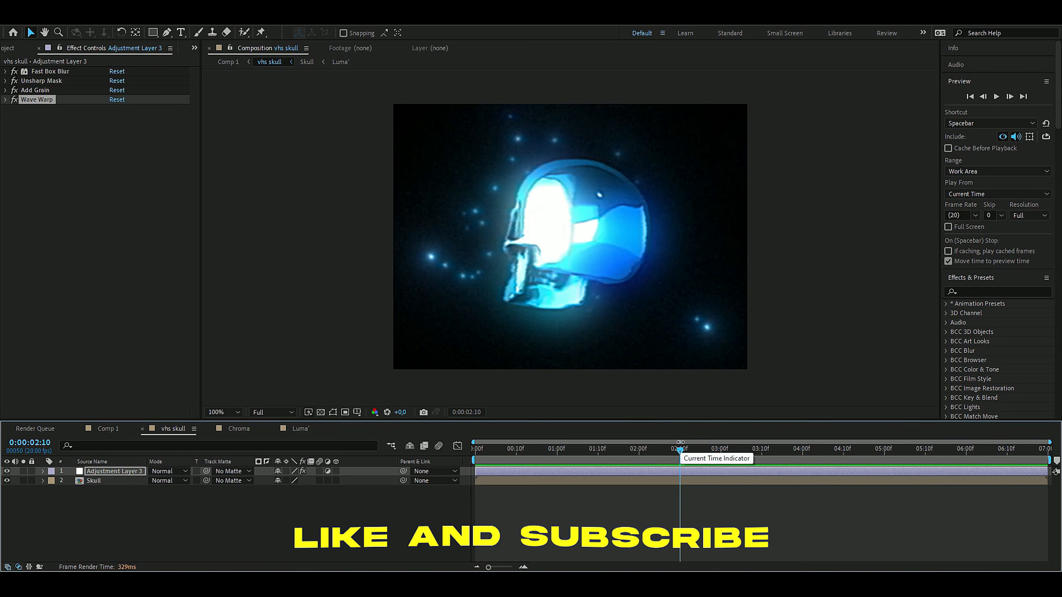